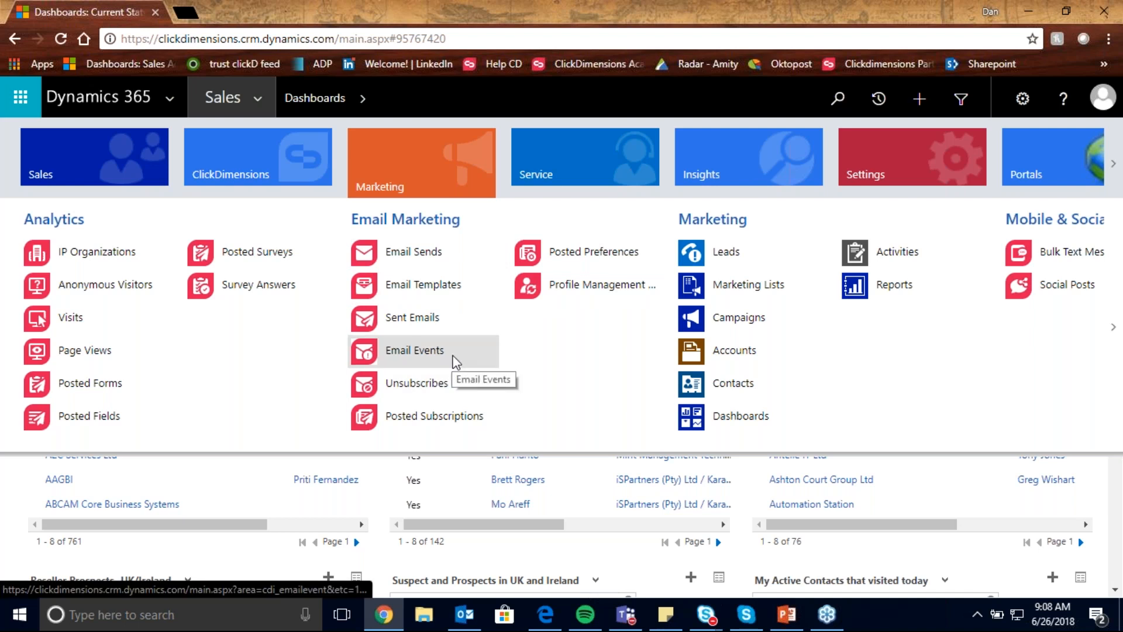
- Open the Email Templates list from the Email Marketing group of the Marketing area
scroll(454, 361, "down", 5)
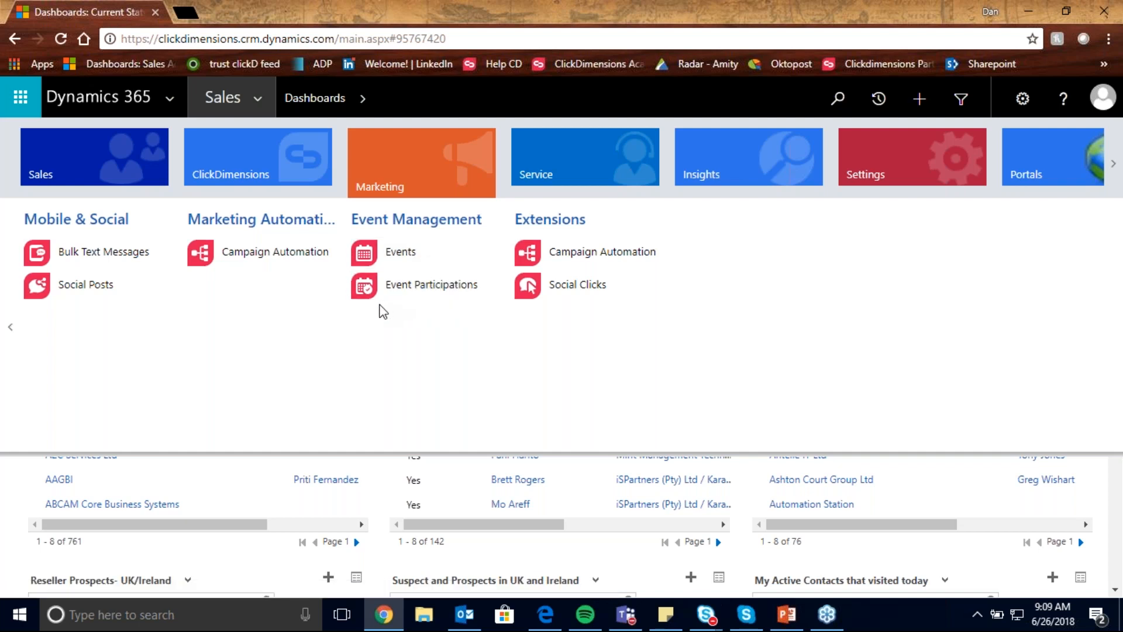
scroll(380, 311, "up", 5)
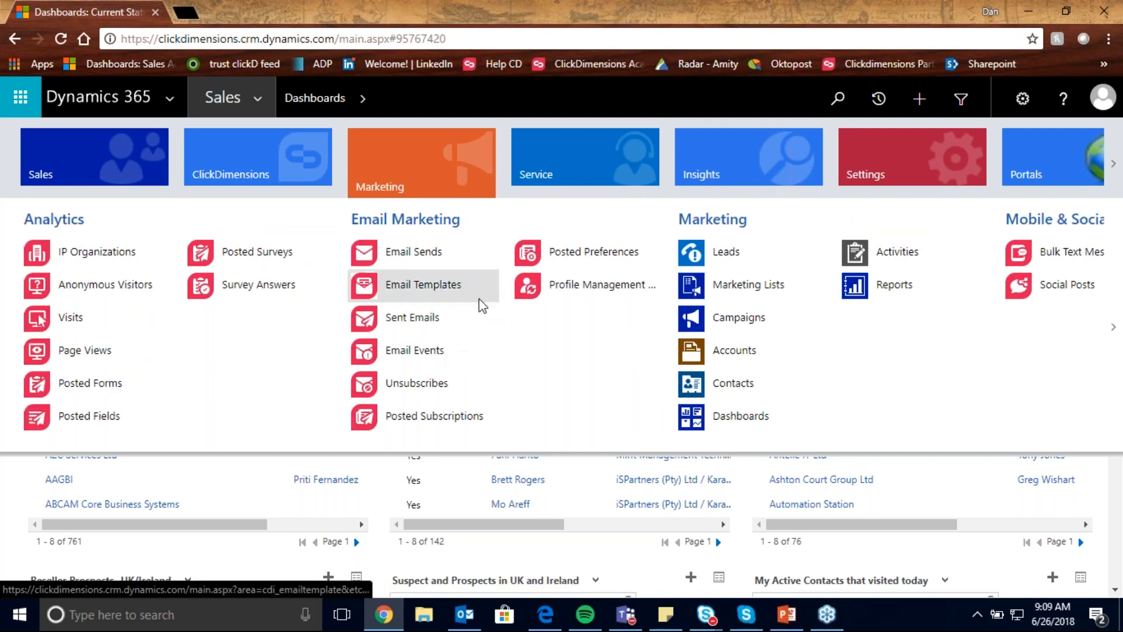
left_click(480, 304)
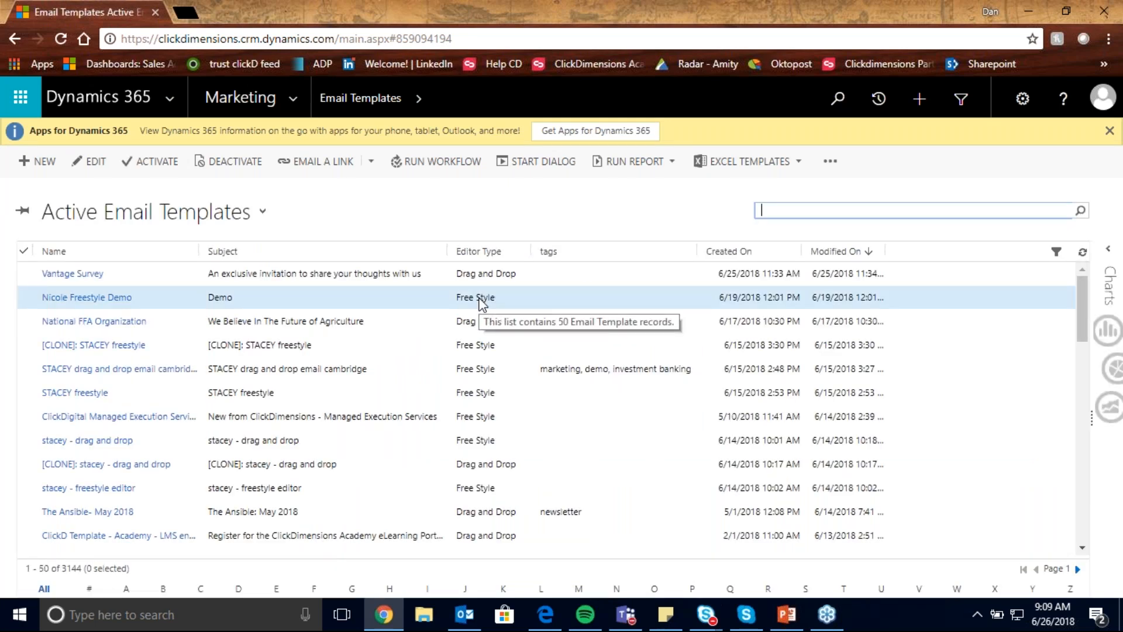
- Search the email templates by the presenter's first name and open the drag-and-drop template with the subject Example
type("*dan")
key("Return")
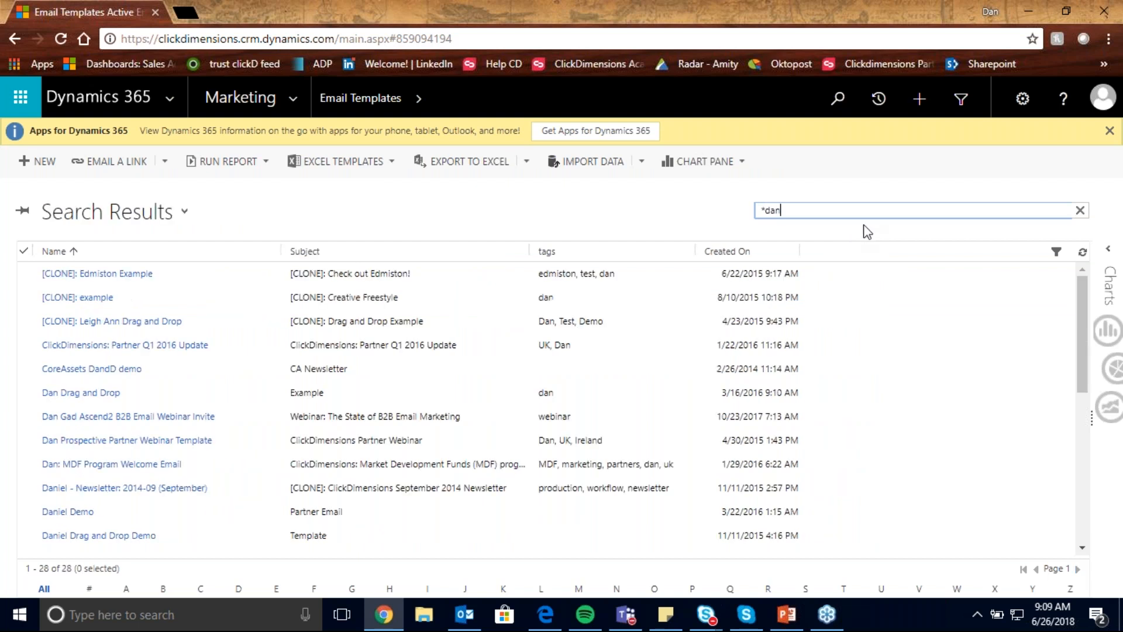
left_click(286, 399)
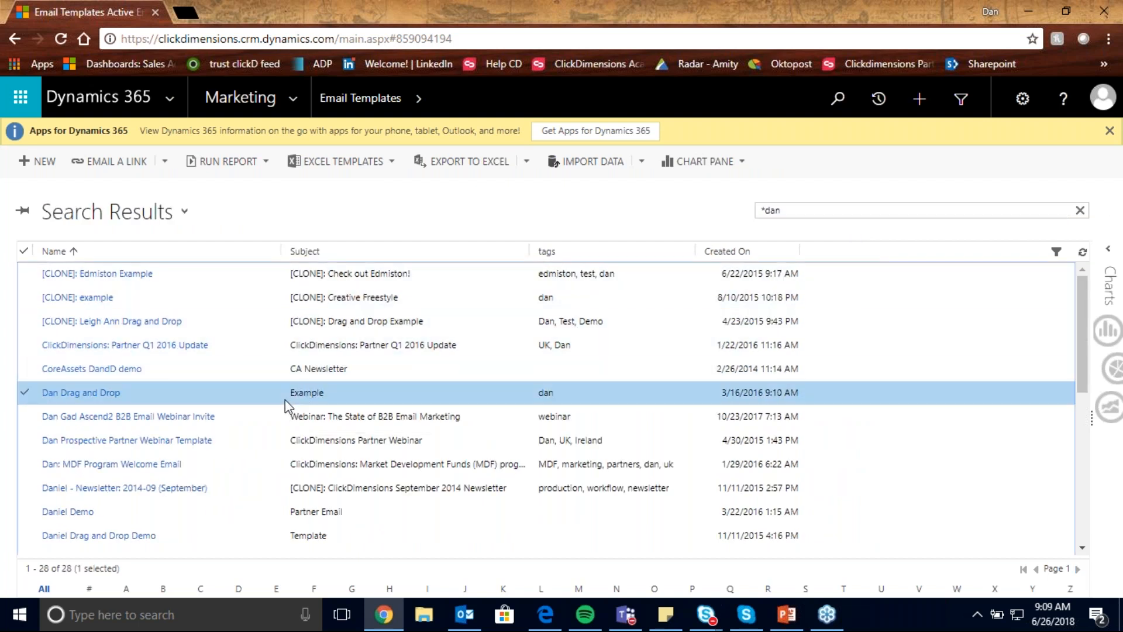
double_click(286, 399)
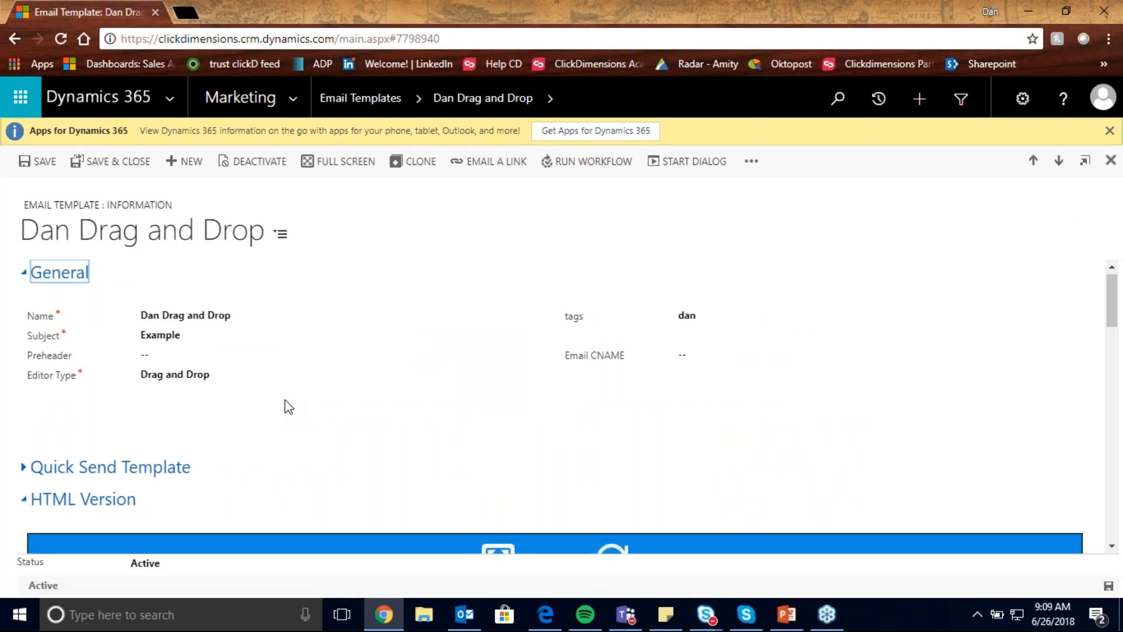
- Review the template's Editor Type options and open its HTML version in the full-screen design editor
left_click(211, 381)
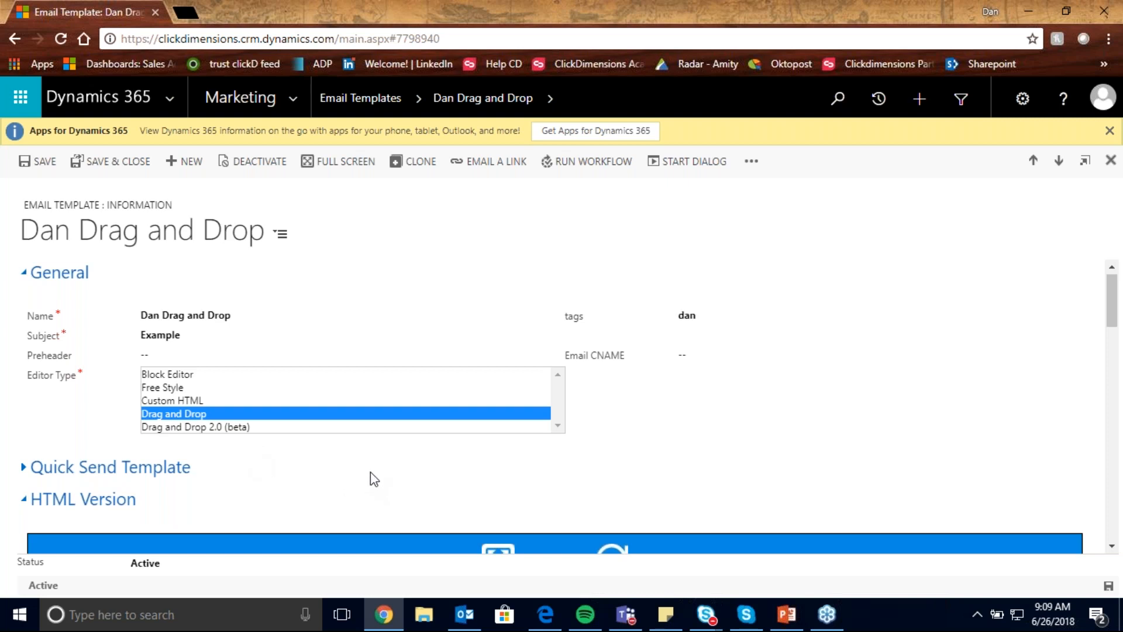
left_click(507, 470)
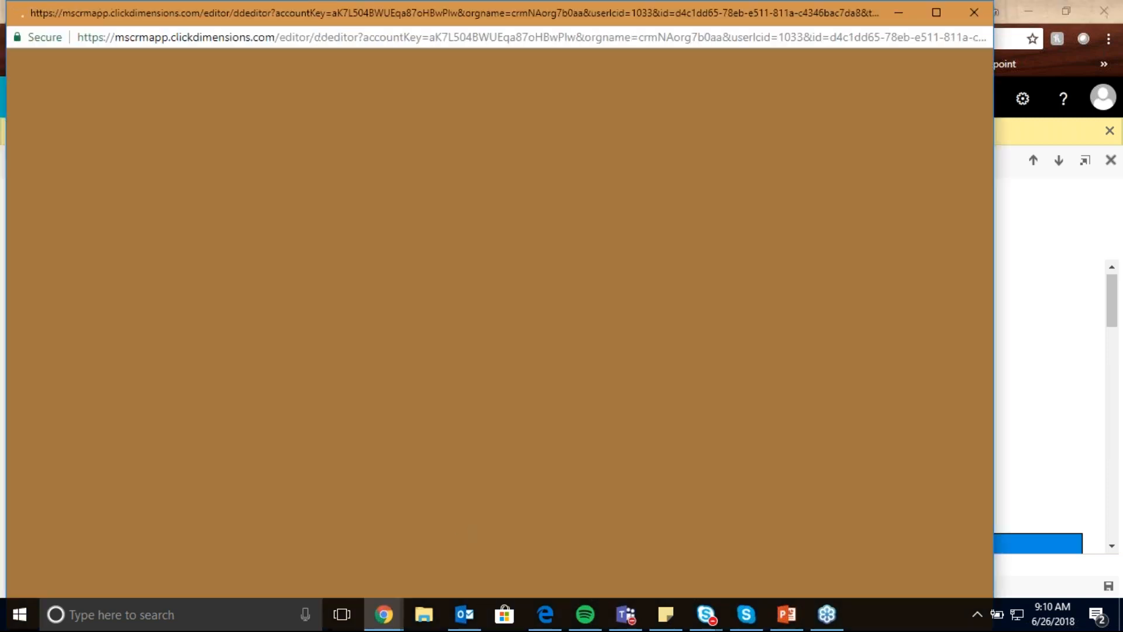
left_click(936, 12)
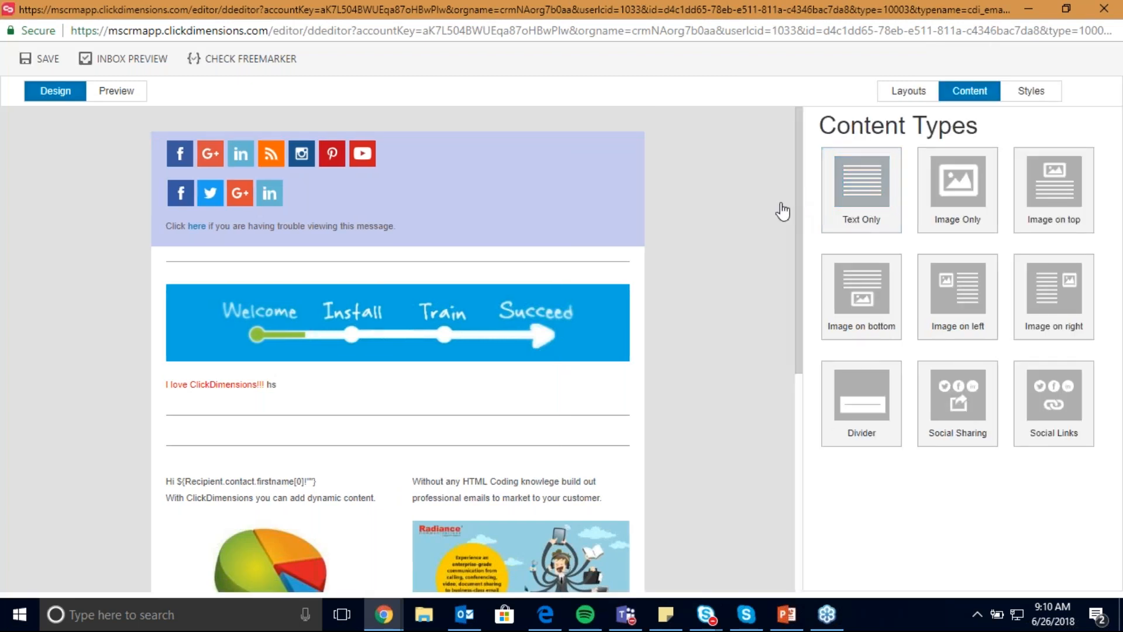
- Look through the column layouts available for the email template
left_click(897, 92)
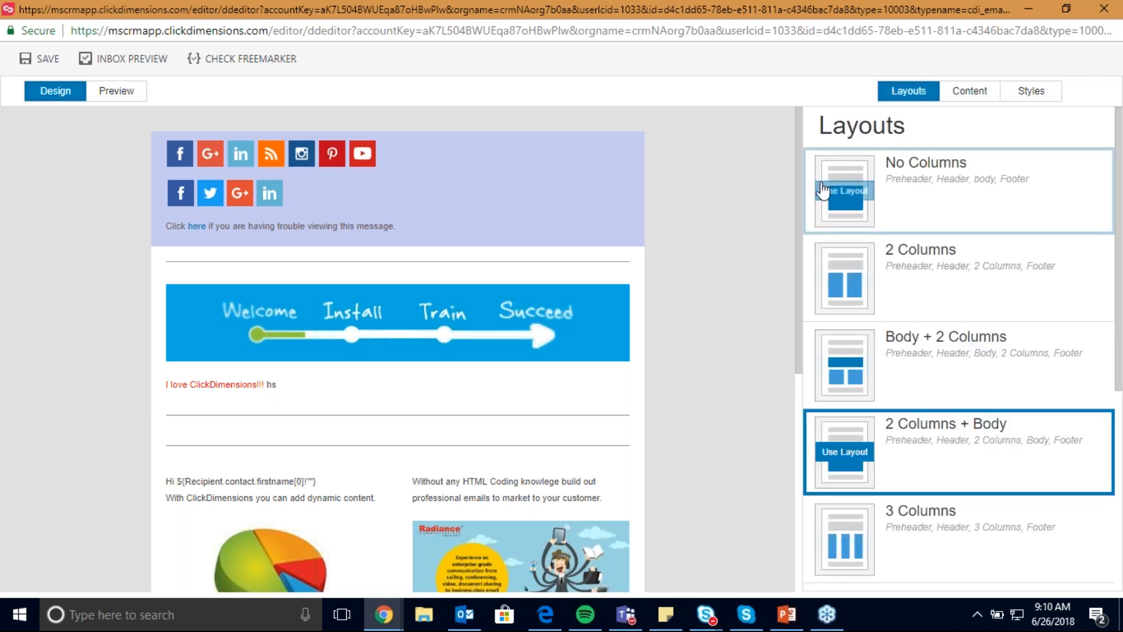
scroll(825, 193, "down", 3)
scroll(821, 215, "down", 3)
scroll(953, 557, "up", 6)
- Delete the Welcome banner from the header and add an Image Only block in its place
left_click(628, 328)
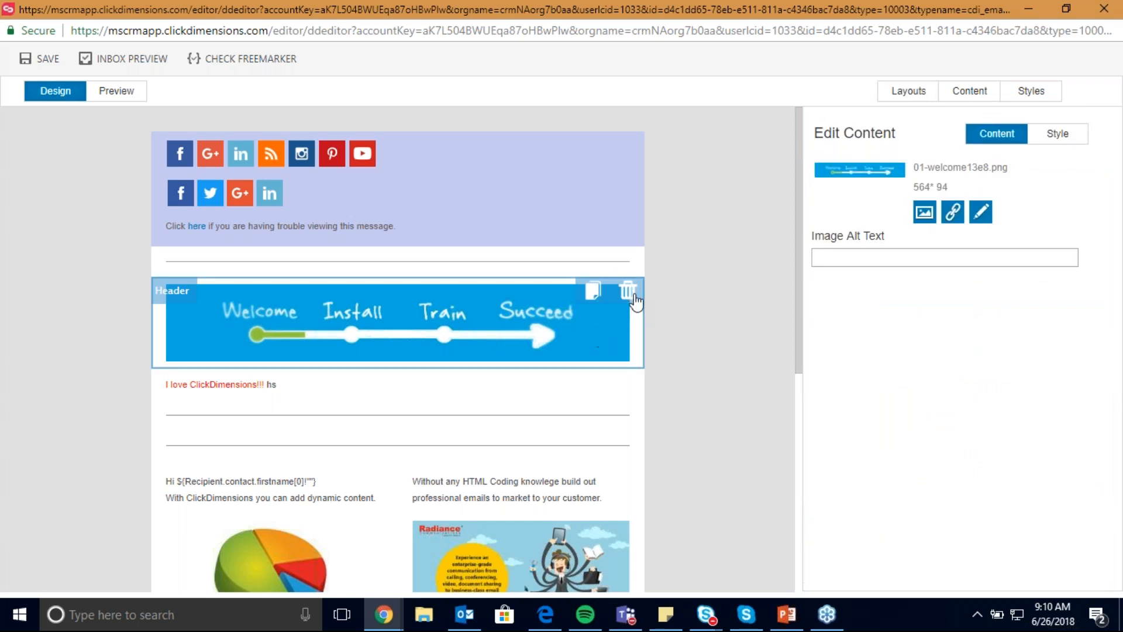
left_click(632, 297)
left_click_drag(946, 214, 502, 296)
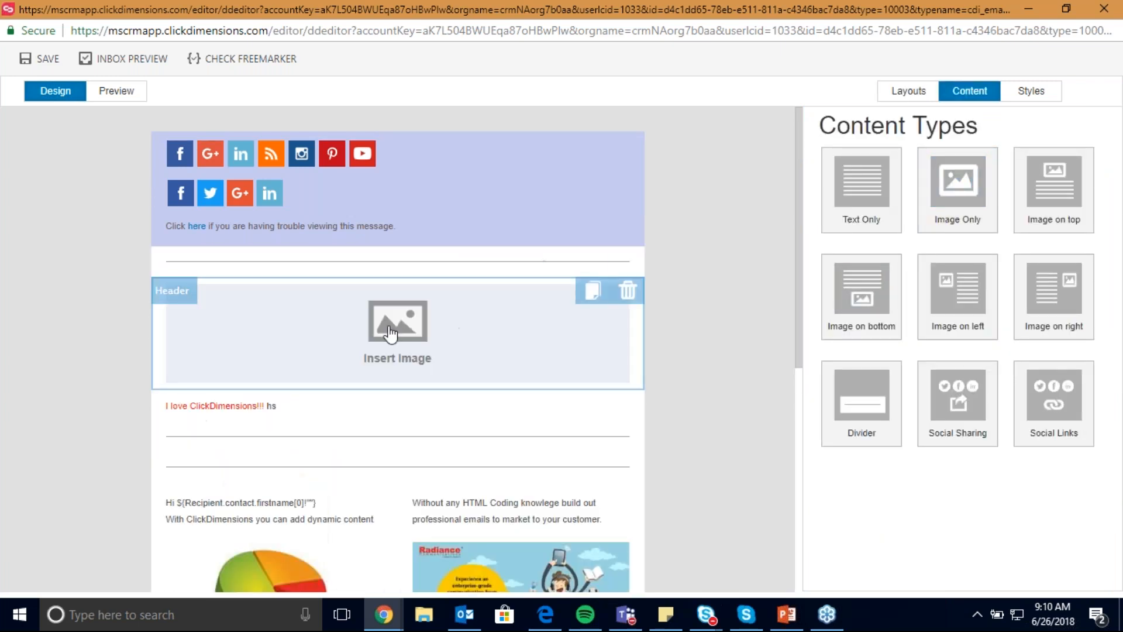
- Insert the Welcome banner with the red bow, 01-welcome856afd0f4576.png, into the empty header image block
left_click(867, 260)
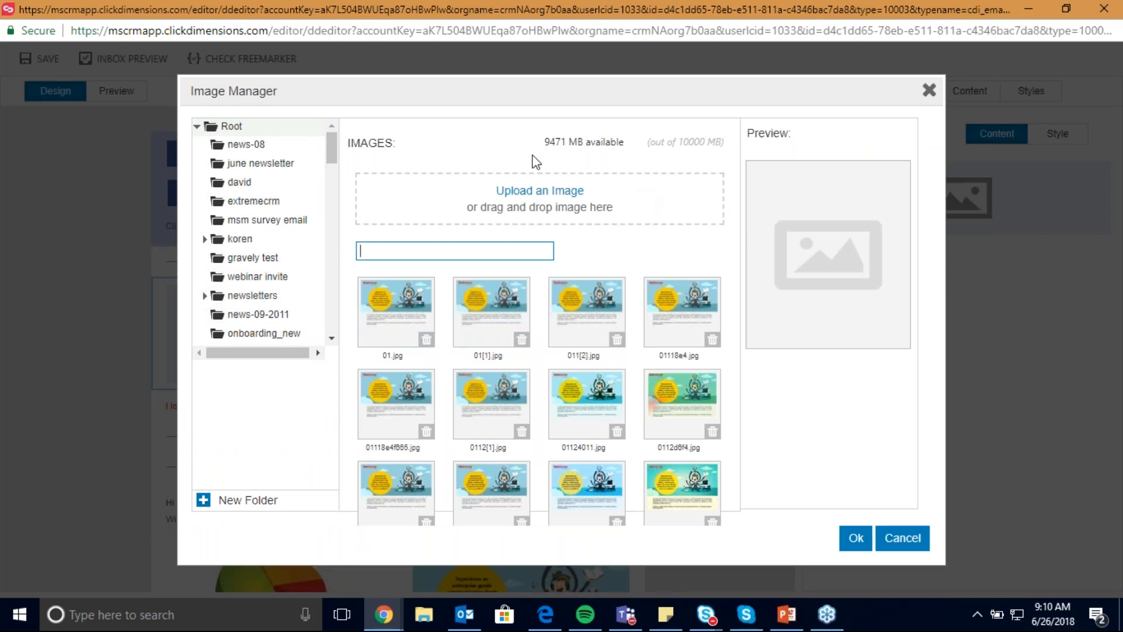
scroll(547, 316, "down", 5)
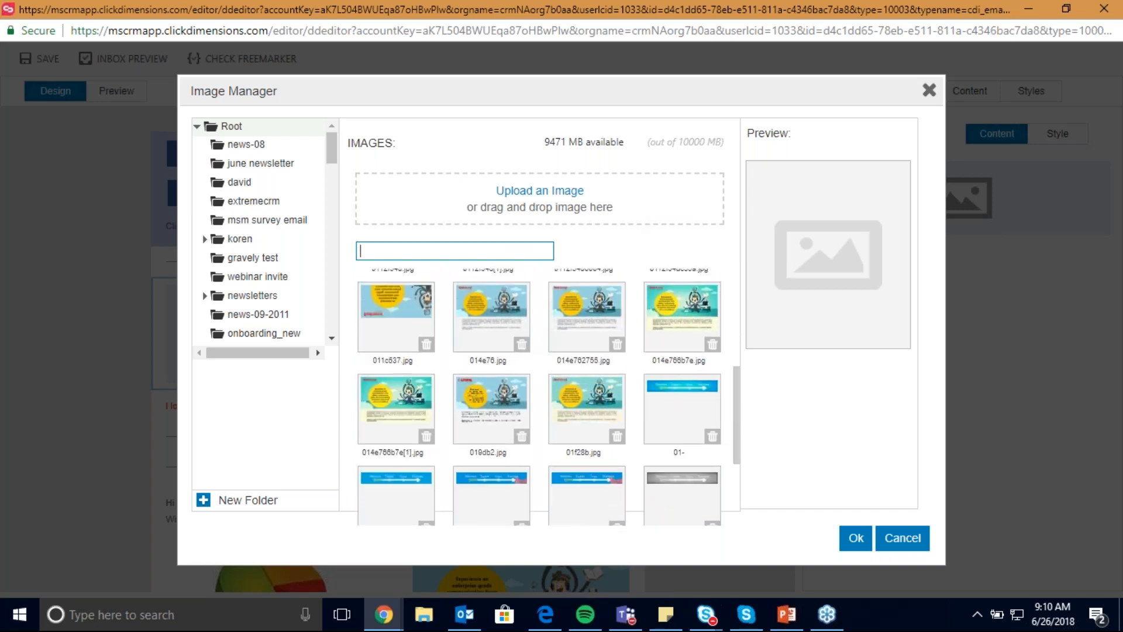
left_click(504, 483)
left_click(854, 539)
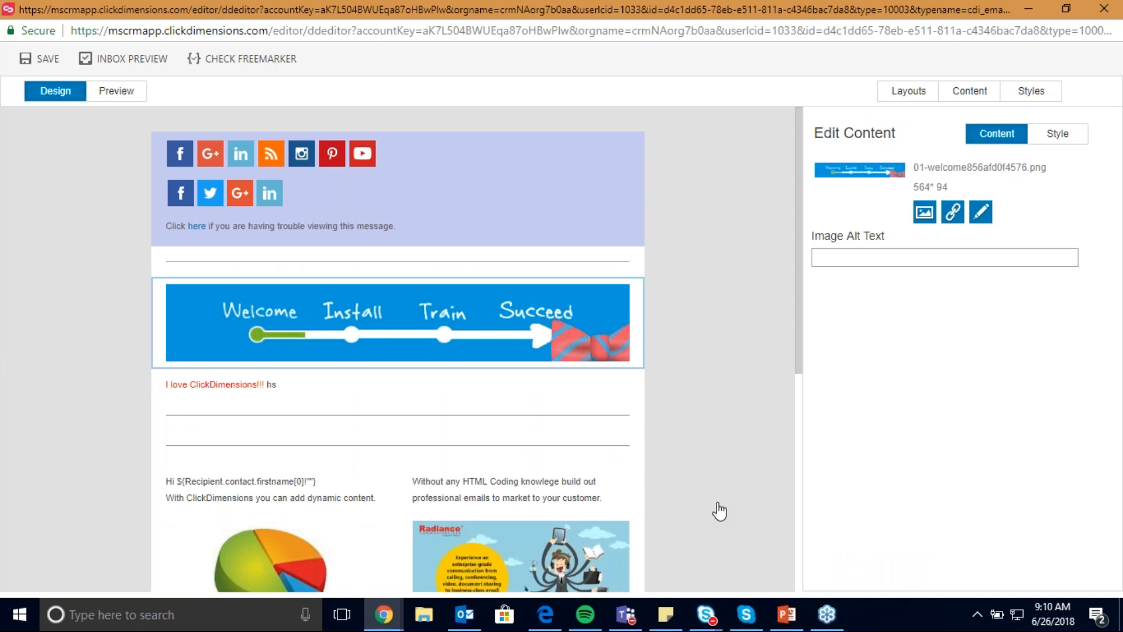
- Move the banner above the second column's text and return it to the header
left_click_drag(454, 338, 512, 518)
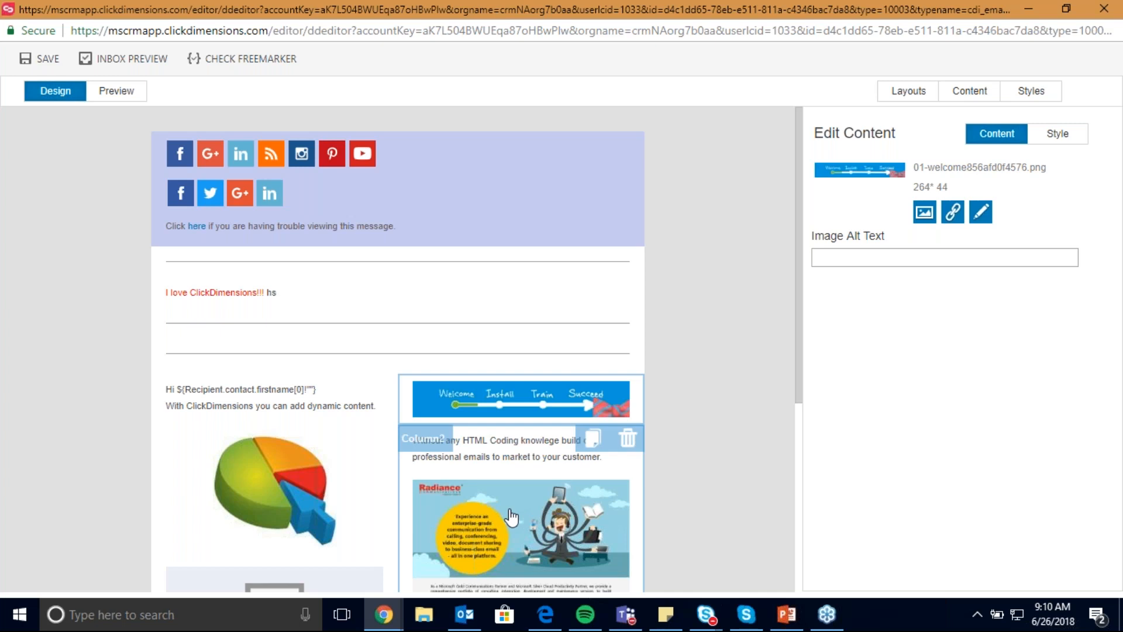
left_click_drag(543, 402, 433, 286)
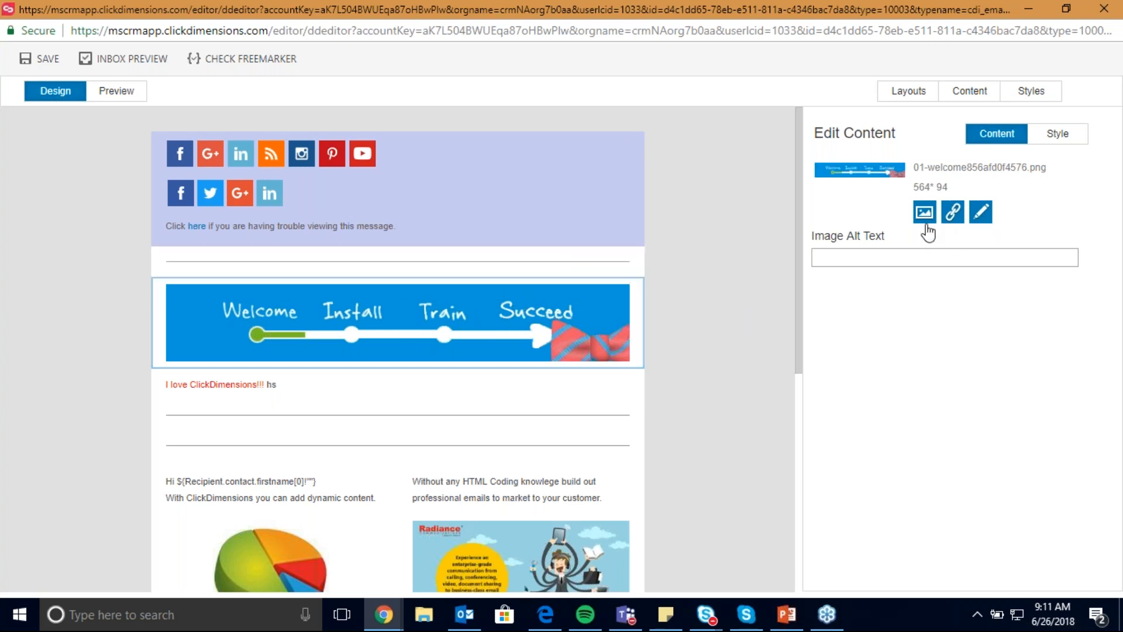
- Try resizing the banner to 300 by 50 pixels in the Photo Editor and close the editor without saving
left_click(980, 212)
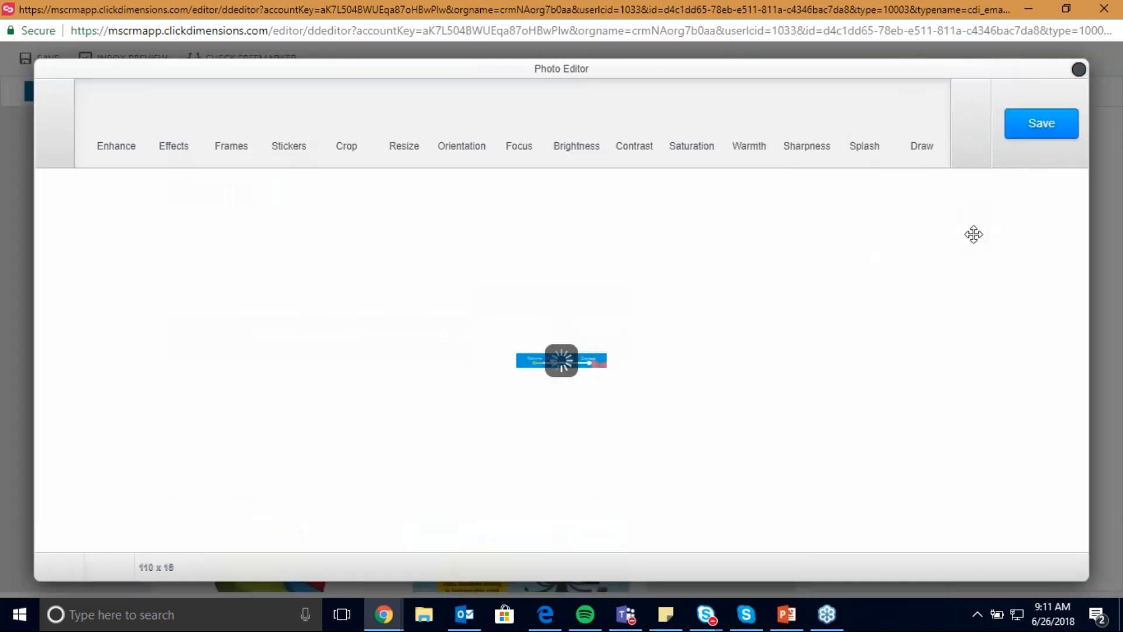
left_click(402, 132)
left_click(681, 129)
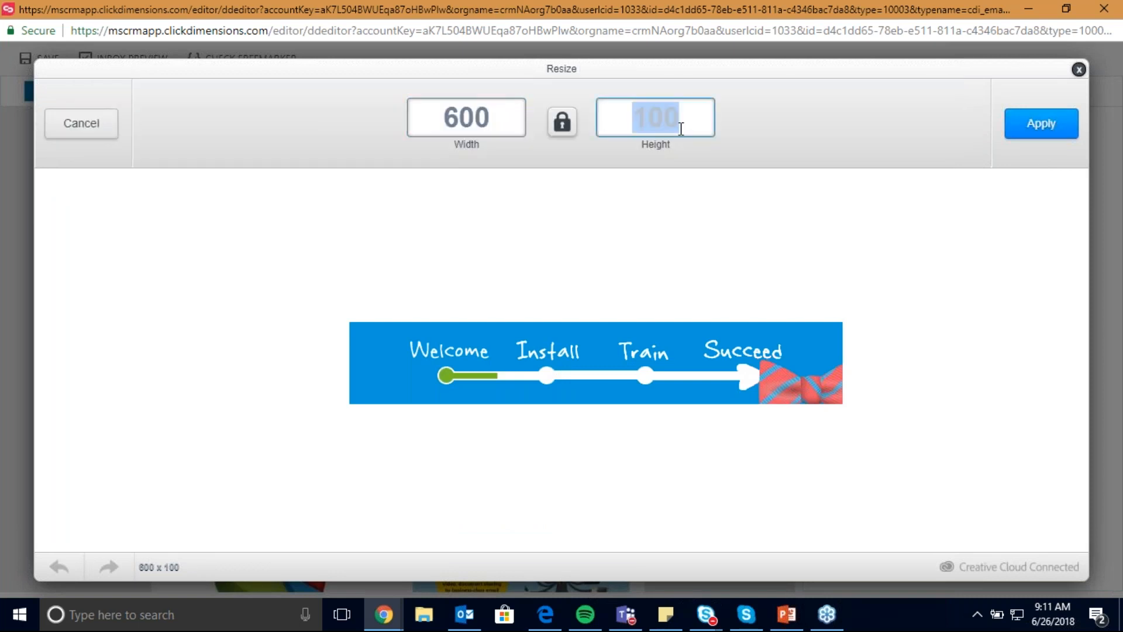
type("50")
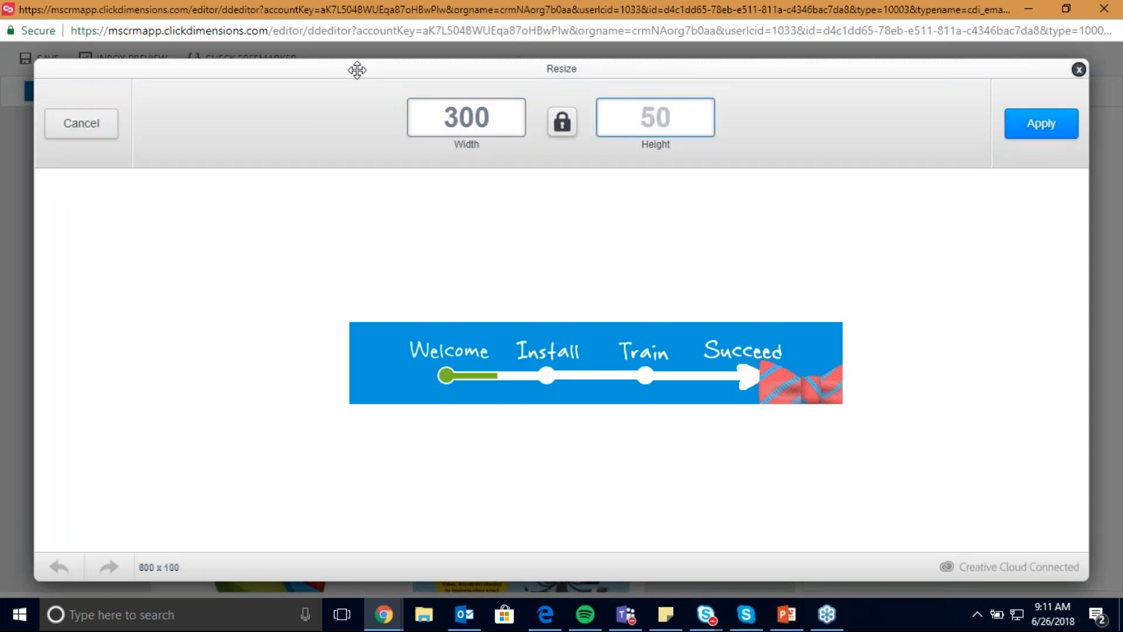
left_click(1041, 124)
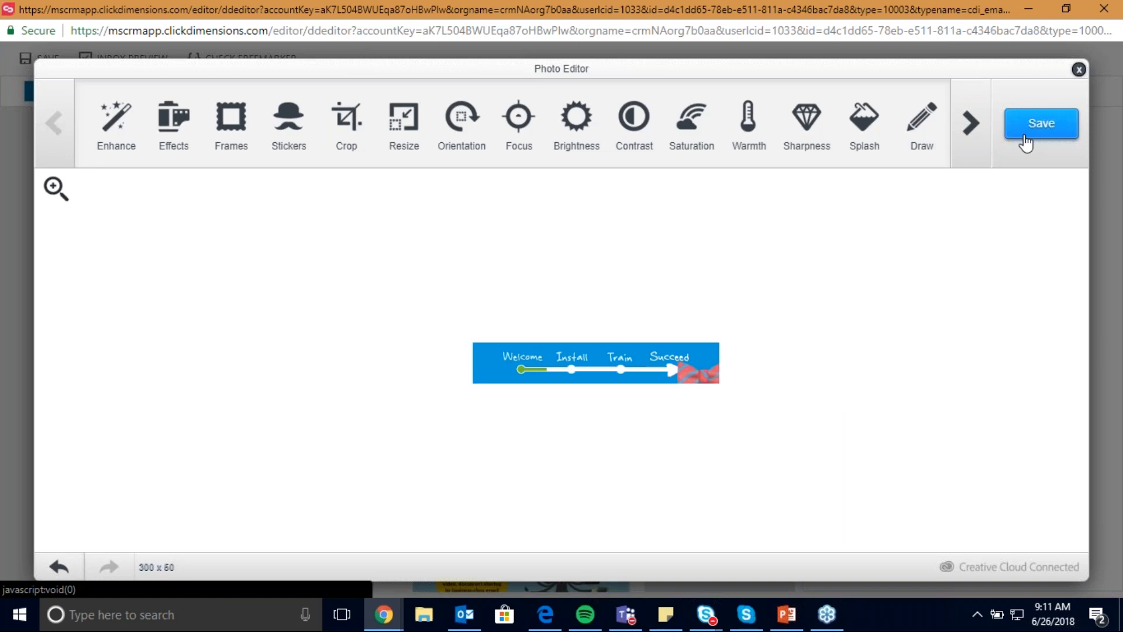
left_click(1078, 69)
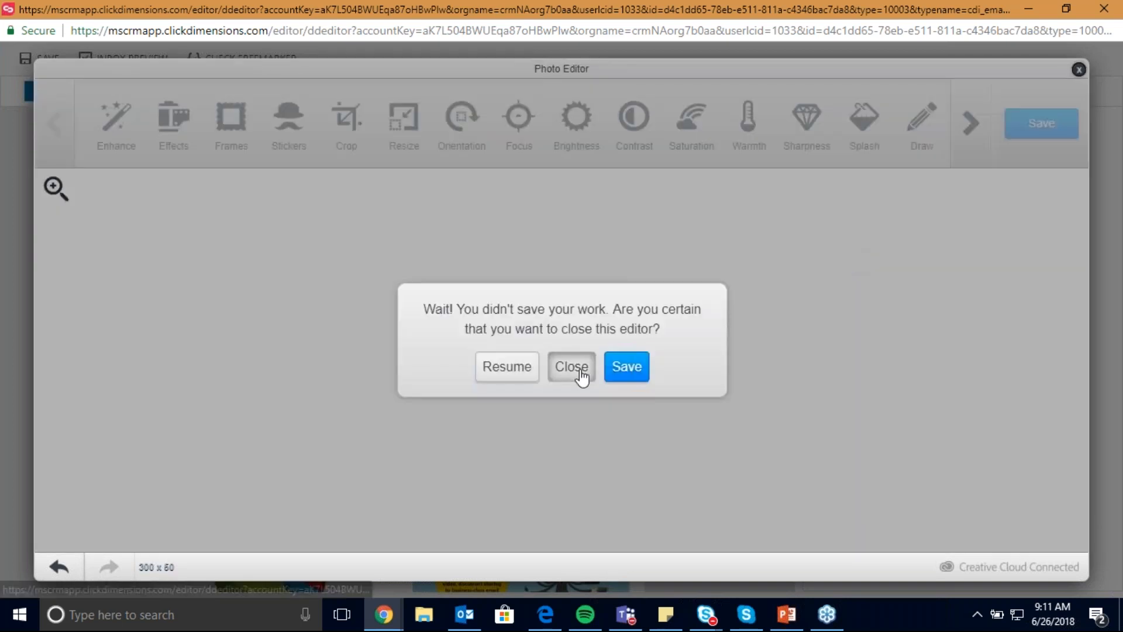
left_click(579, 370)
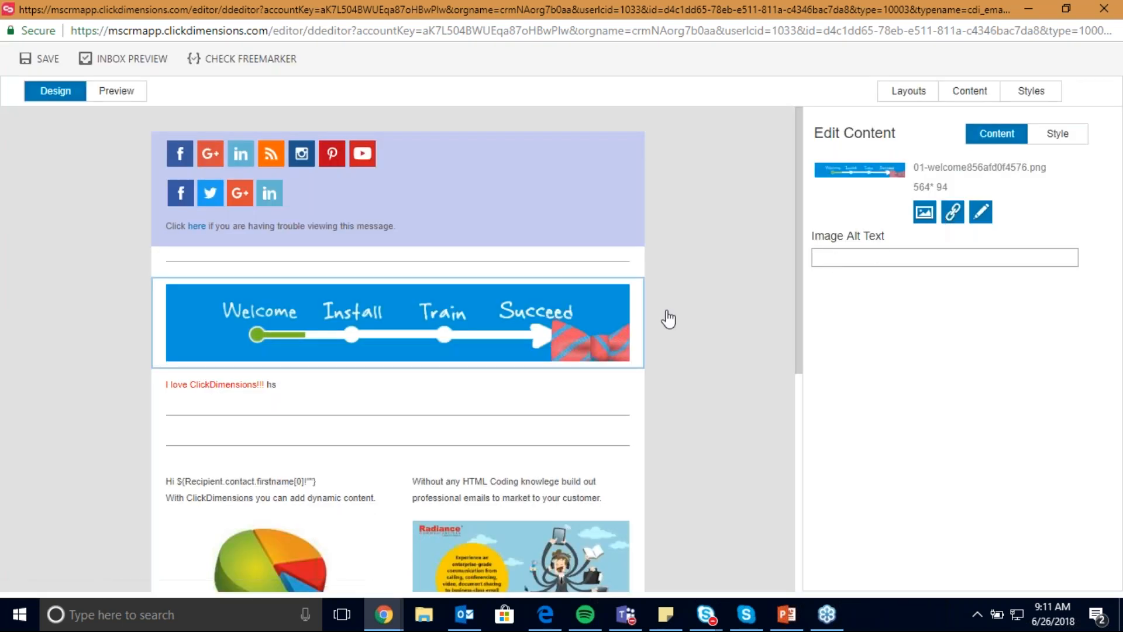
- Review the File and Phone link options for the banner image, and close them without inserting a link
left_click(952, 212)
left_click(546, 253)
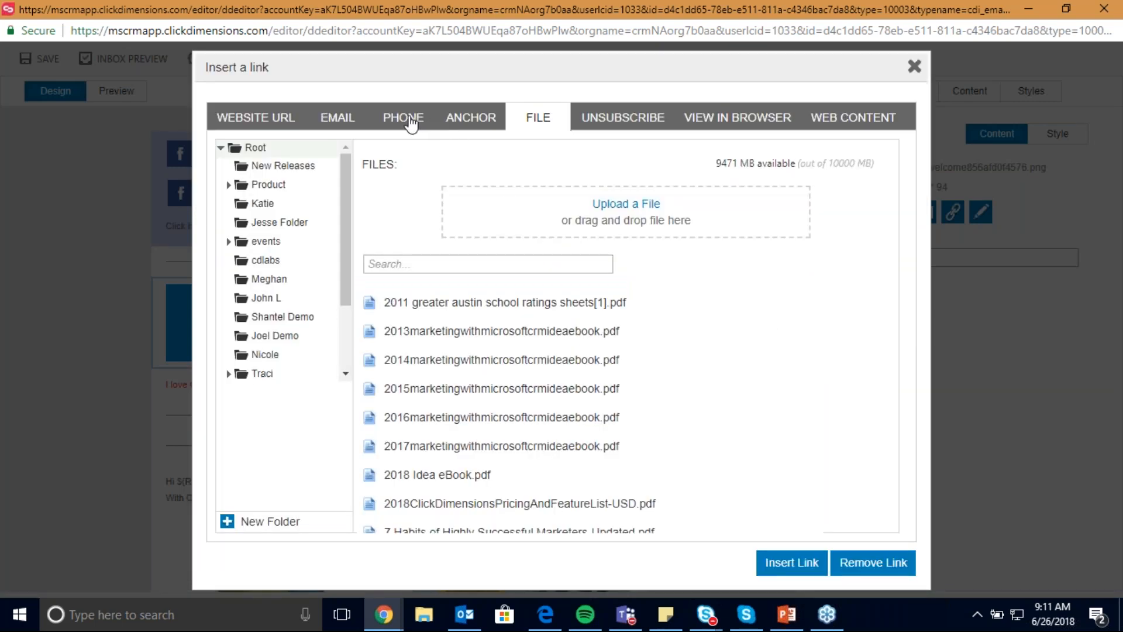
left_click(411, 122)
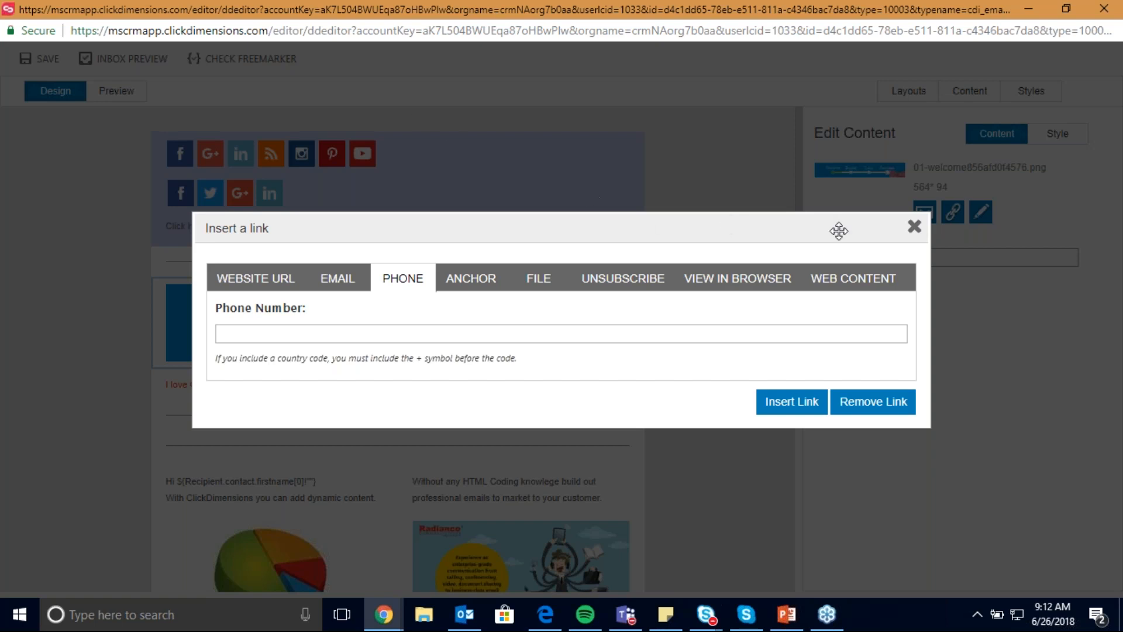
left_click(914, 226)
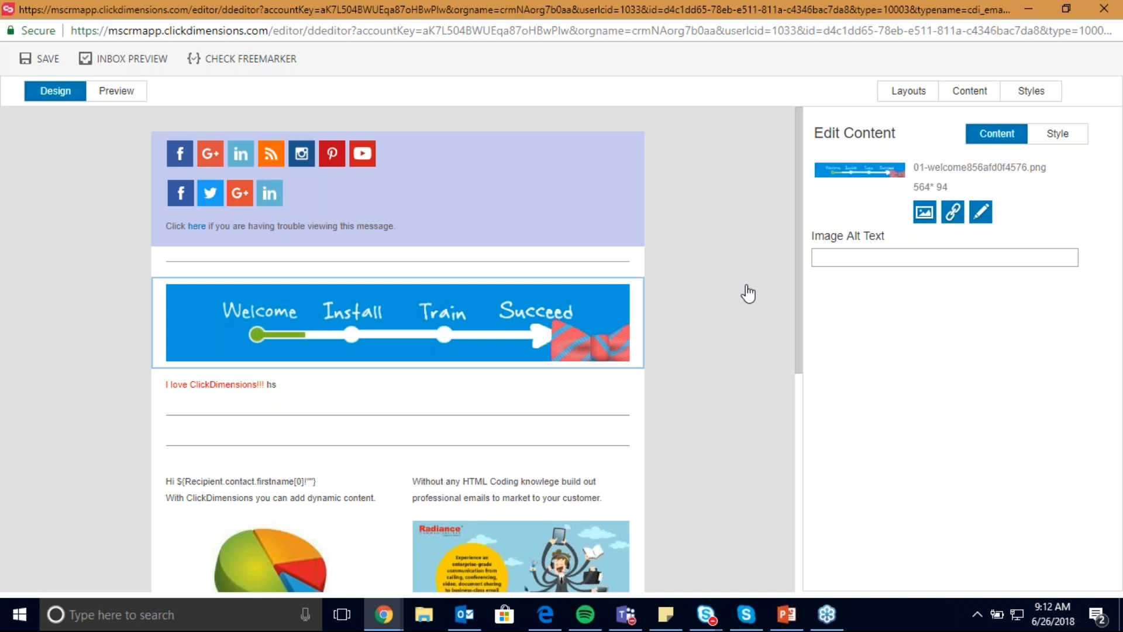
- Examine the Subscription Management options of the footer's "here" unsubscribe link, and close them without applying changes
scroll(724, 308, "down", 2)
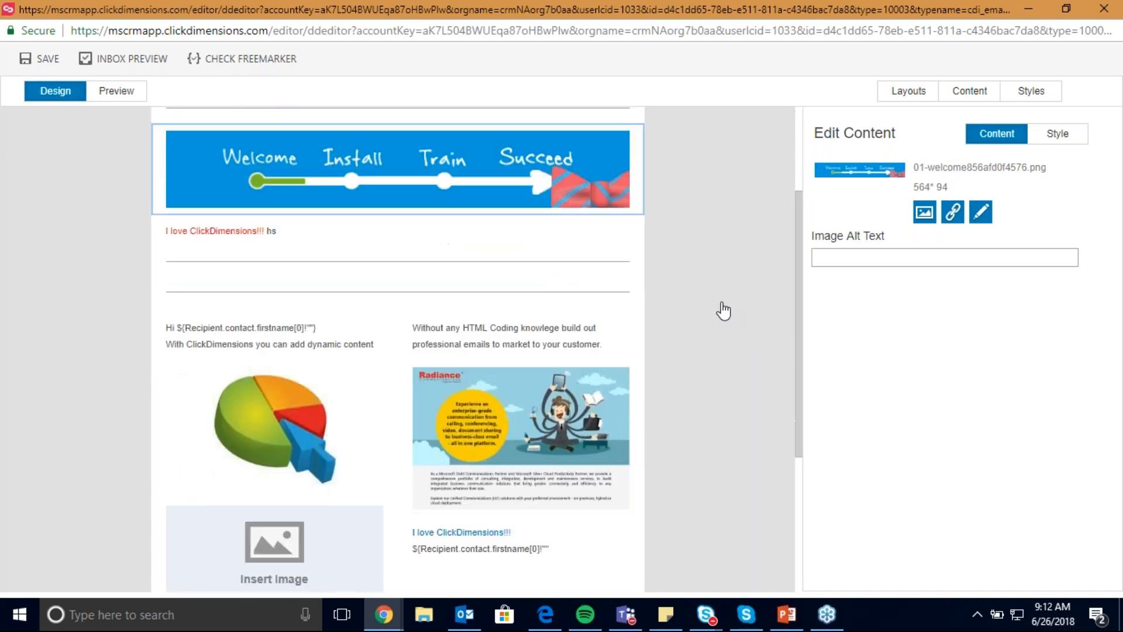
scroll(724, 310, "down", 3)
left_click(455, 541)
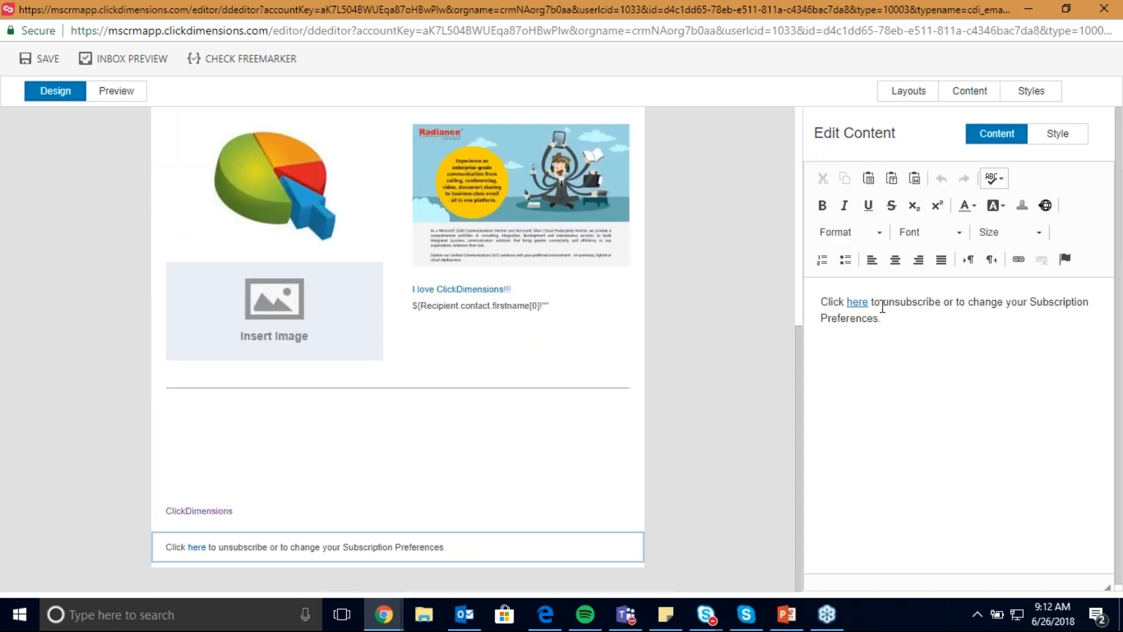
right_click(855, 299)
left_click(863, 344)
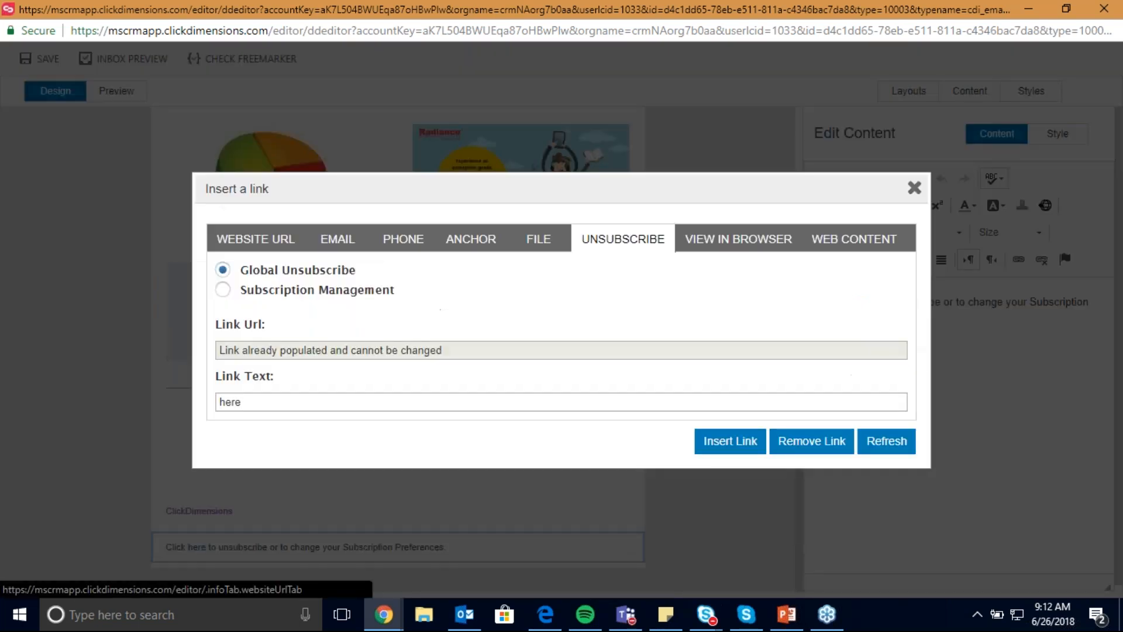
left_click(224, 292)
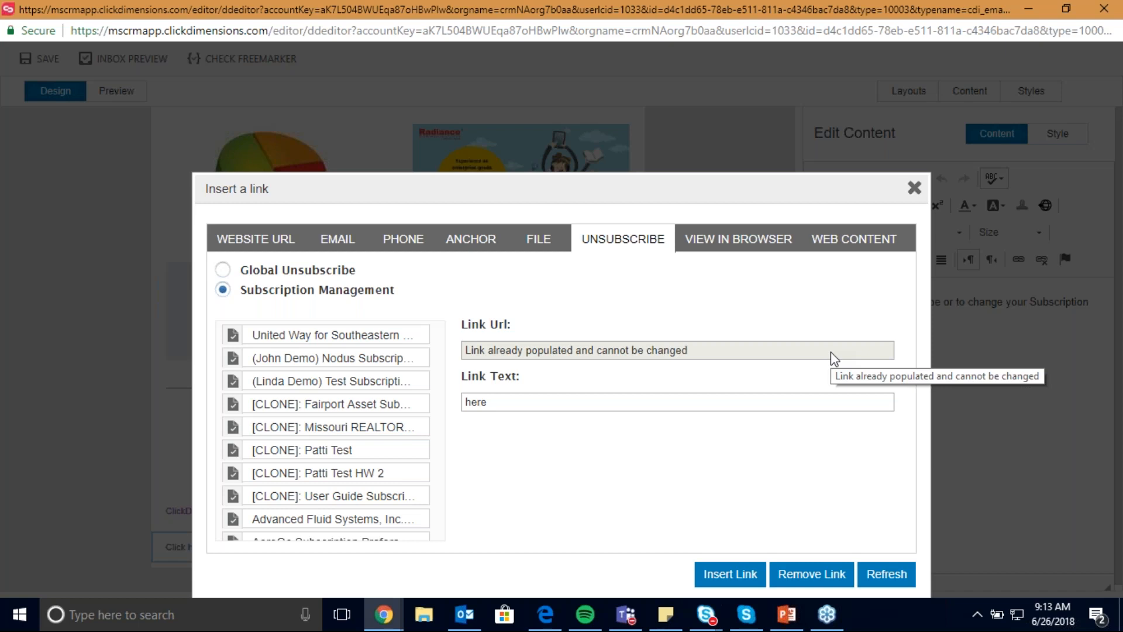
left_click(915, 189)
- Delete the contact first-name placeholder after "Hi" in the first column's text
scroll(584, 310, "up", 2)
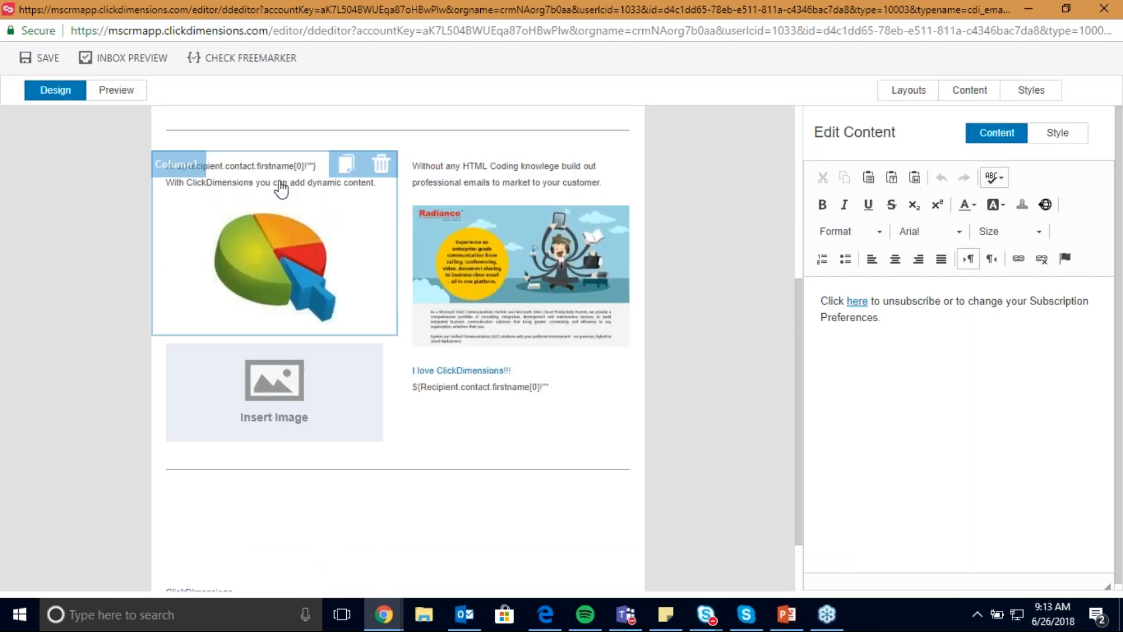
left_click(281, 189)
left_click_drag(999, 447, 830, 446)
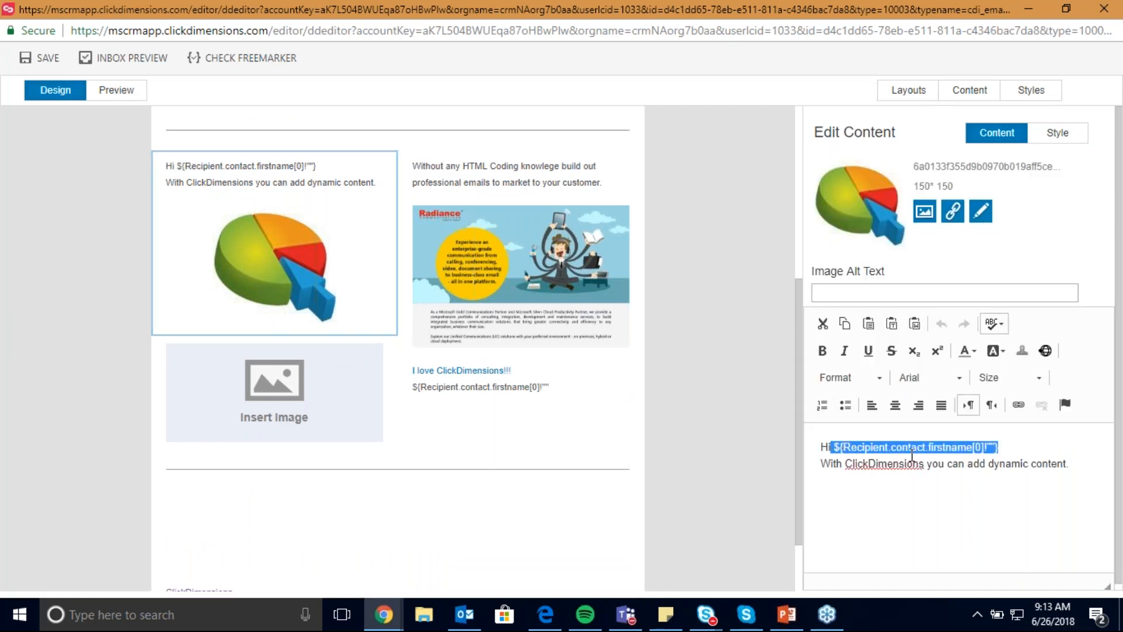
key("Delete")
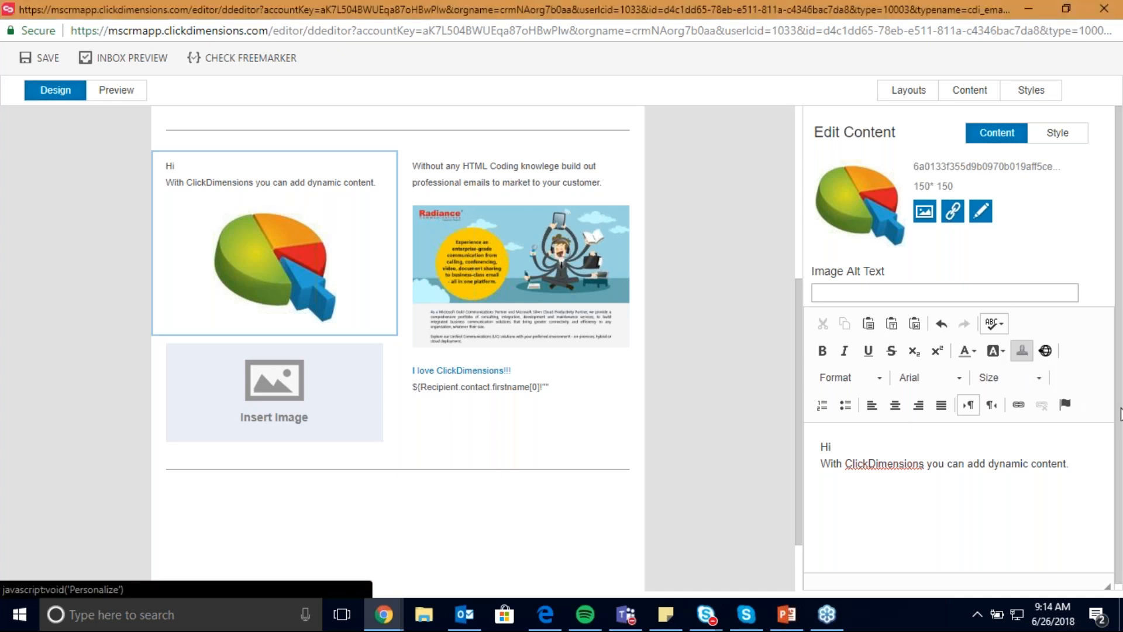
- Insert the contact First Name personalization field after "Hi" in the first column's text
left_click(1022, 352)
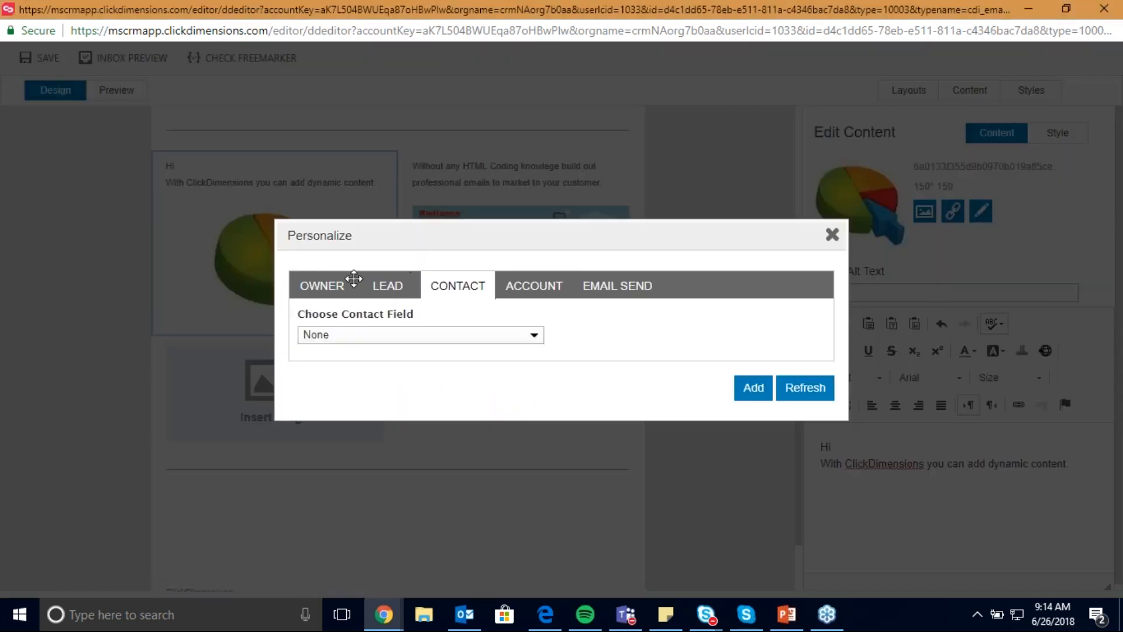
left_click(535, 338)
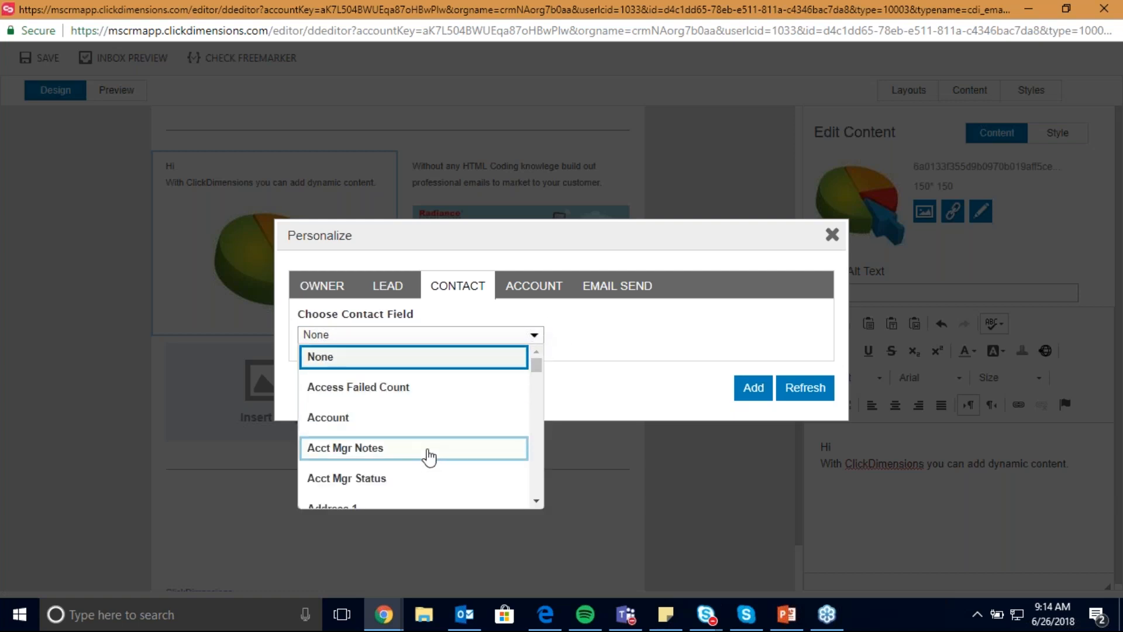
scroll(433, 459, "down", 10)
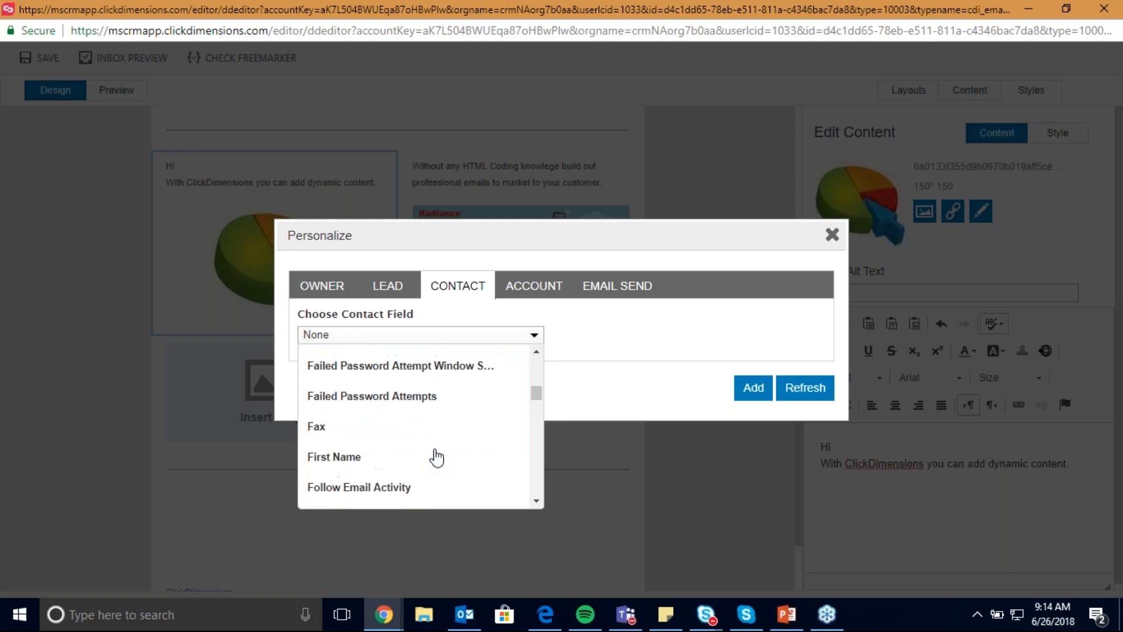
left_click(394, 461)
left_click(751, 391)
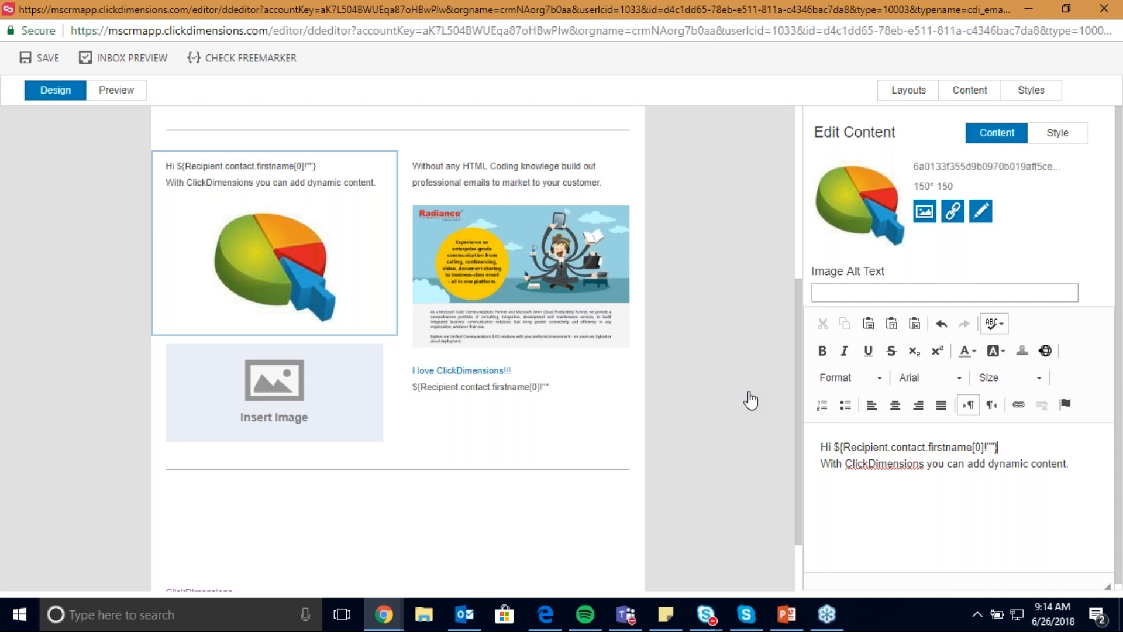
- Close the drag-and-drop editor, return to the email templates list and search it for "*dynamic con"
left_click(1103, 17)
left_click(345, 89)
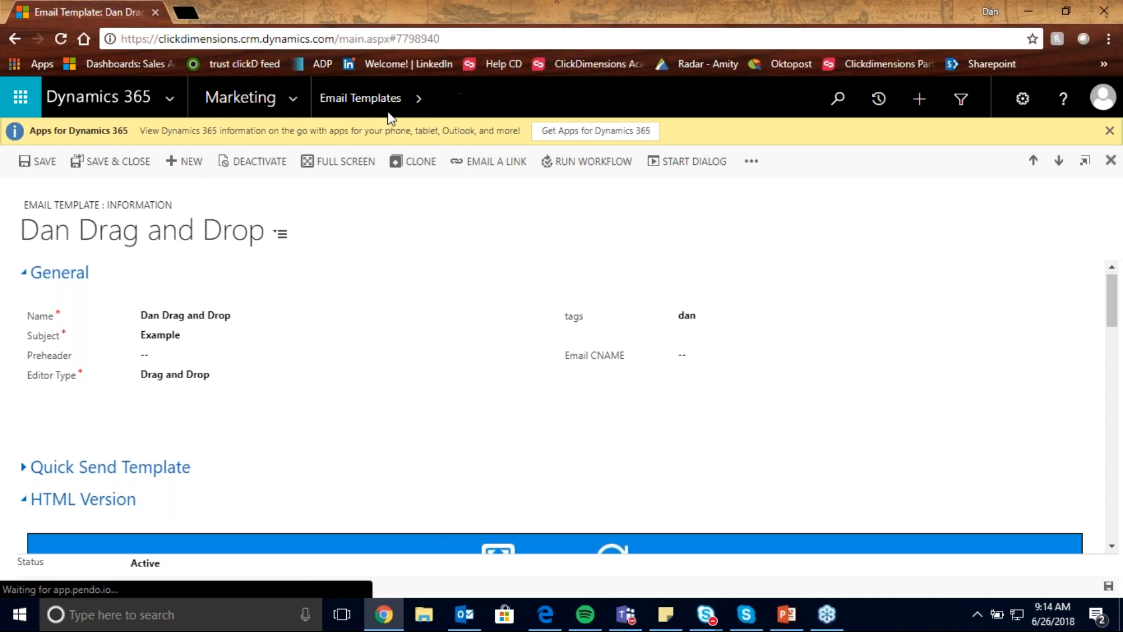
double_click(772, 211)
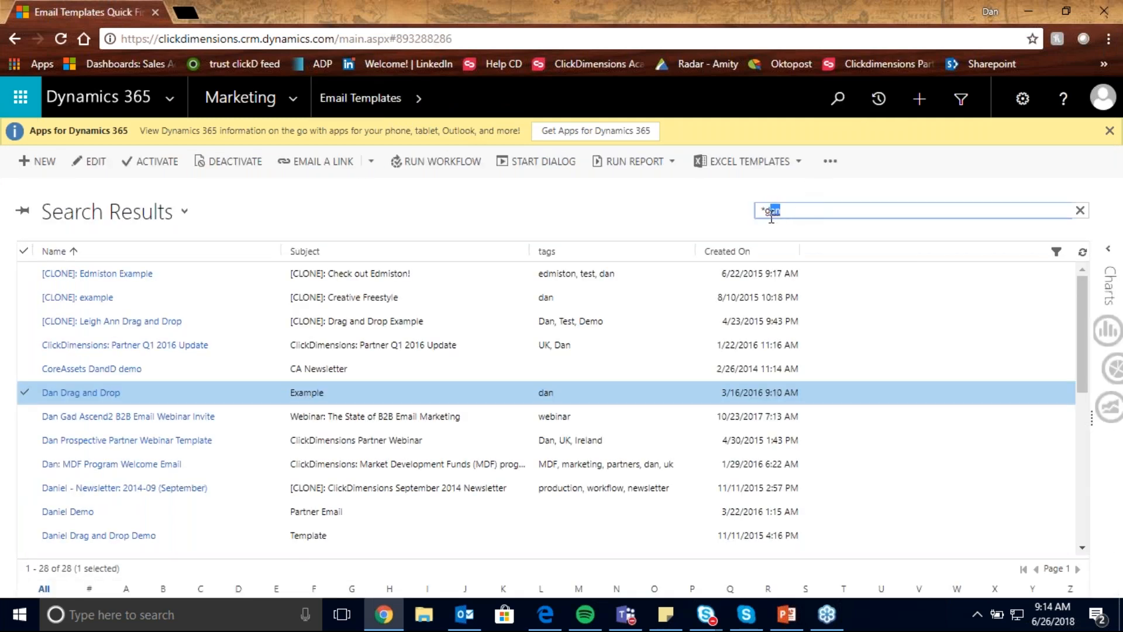
type("dynamic")
key("Return")
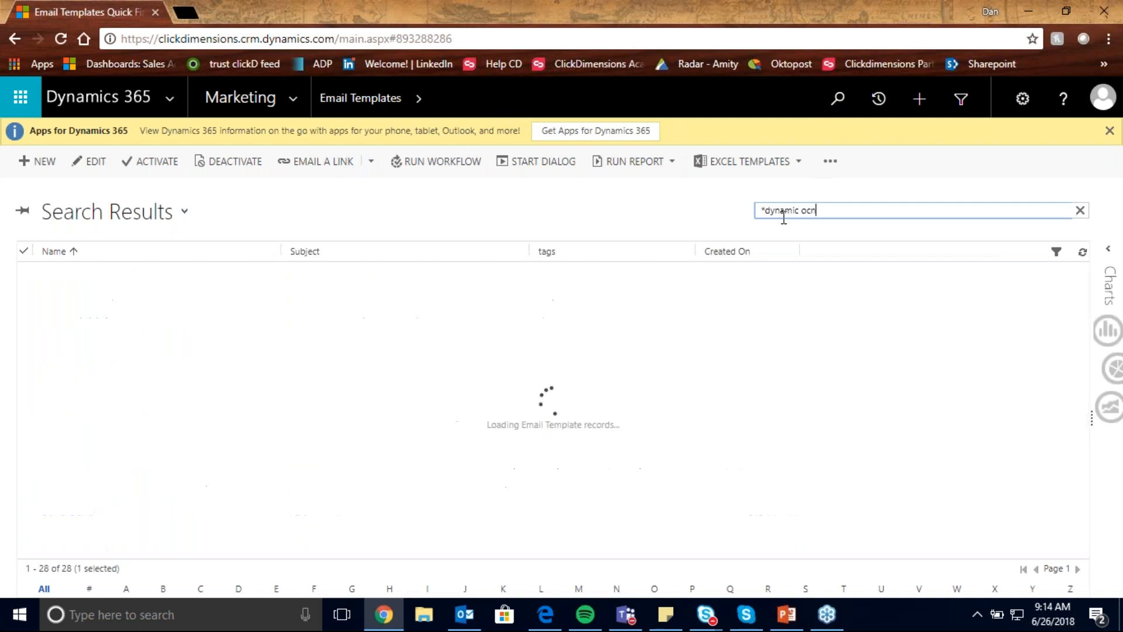
type("con")
key("Return")
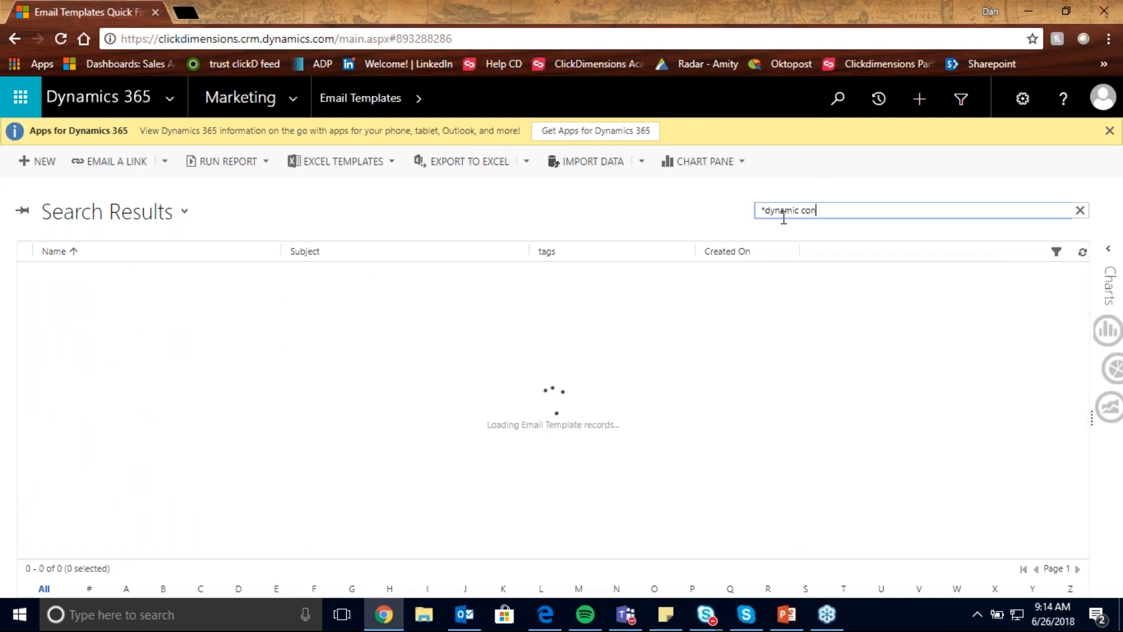
- Open the "Dynamic Content: Nested If Statements" email template in its Free Style editor
double_click(268, 398)
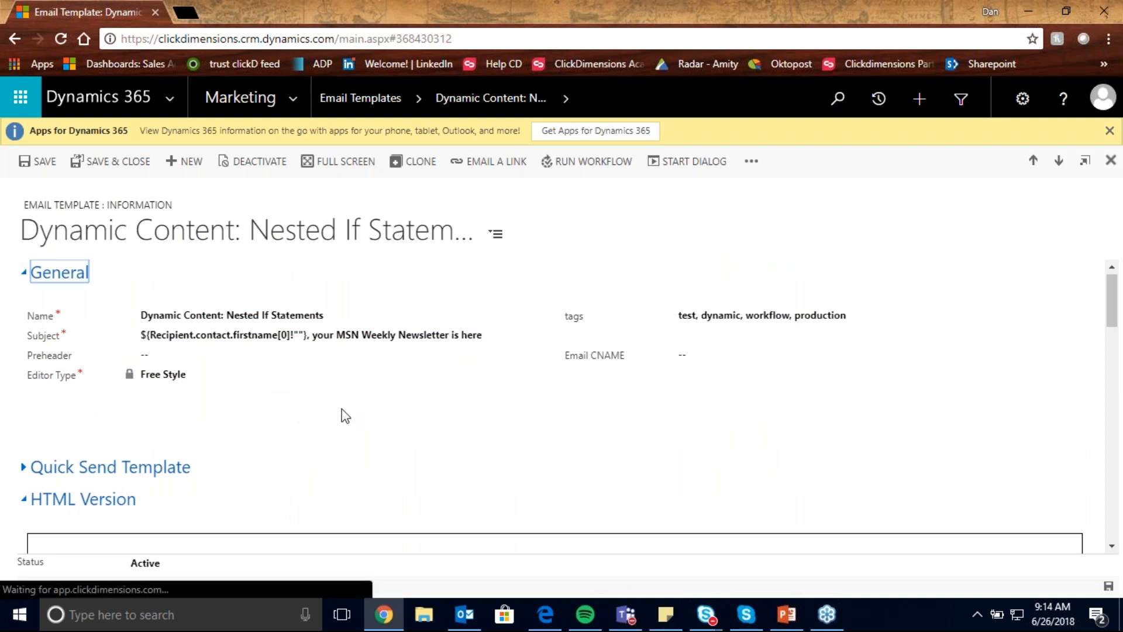
scroll(351, 422, "down", 3)
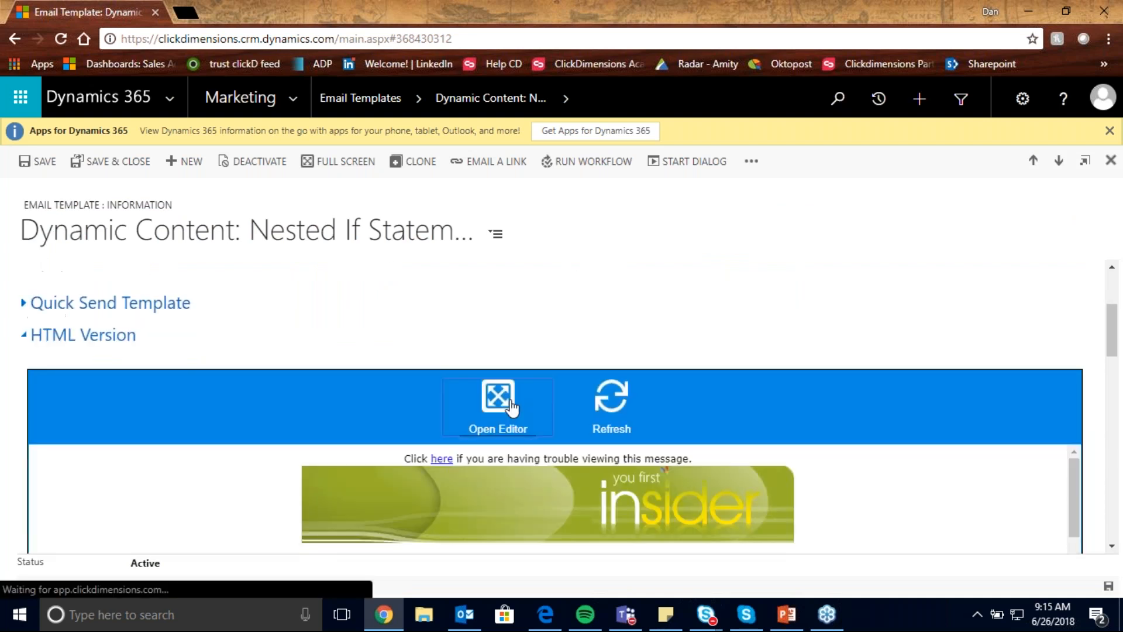
left_click(501, 393)
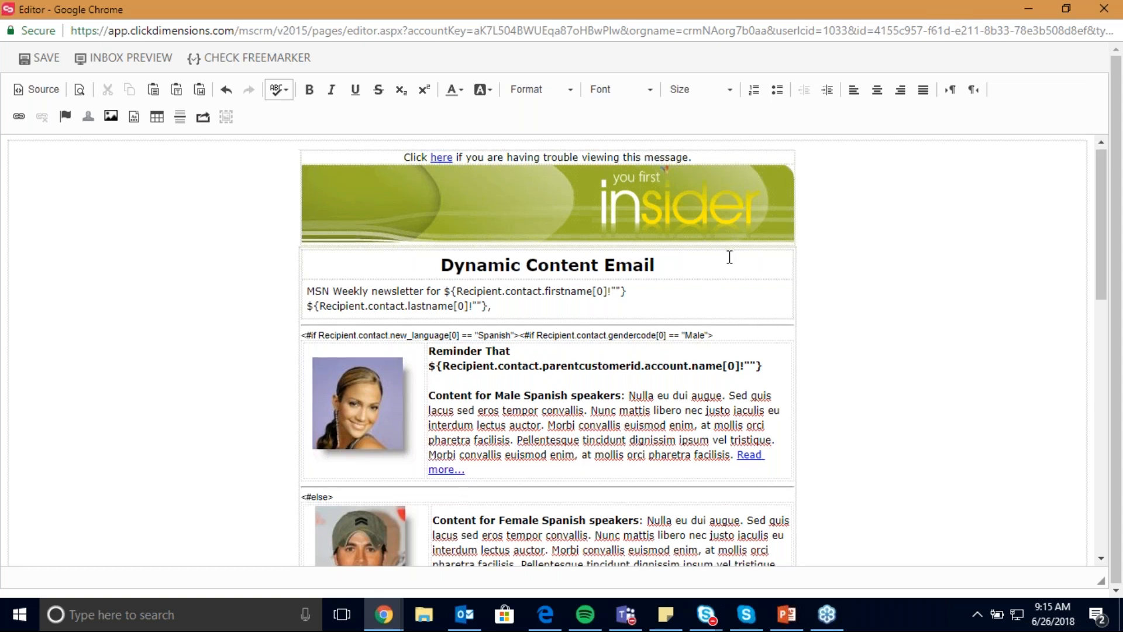
- Examine the nested if/else conditions around the Spanish-speaker content blocks and the template's HTML source code
scroll(730, 257, "down", 1)
left_click(1102, 249)
left_click_drag(1102, 249, 1102, 287)
left_click_drag(310, 143, 714, 289)
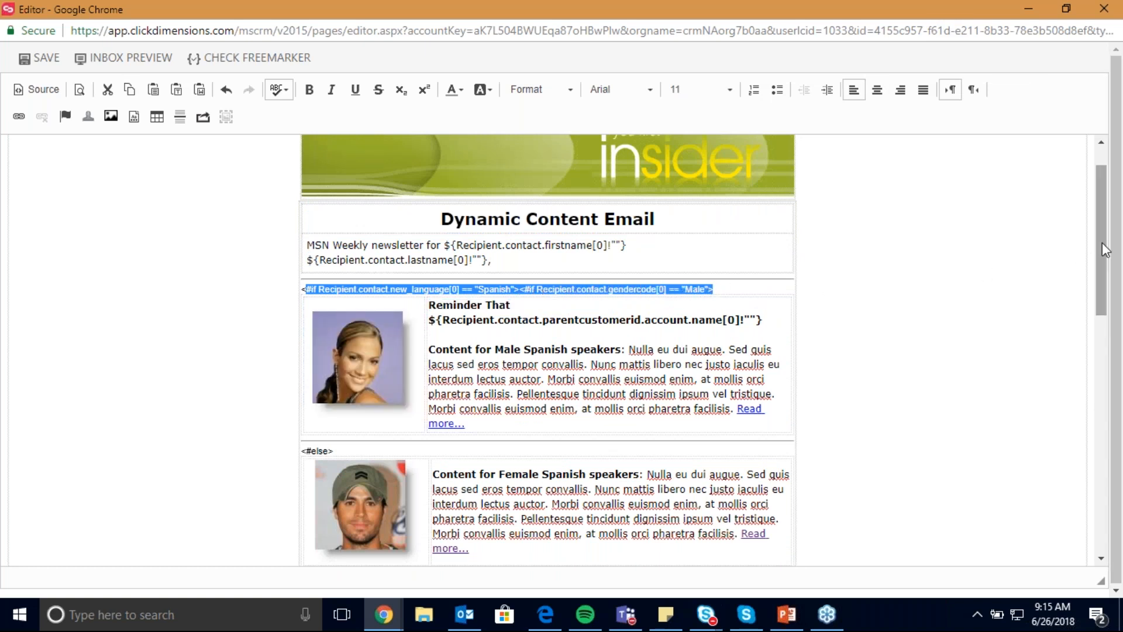
left_click_drag(1101, 250, 1092, 295)
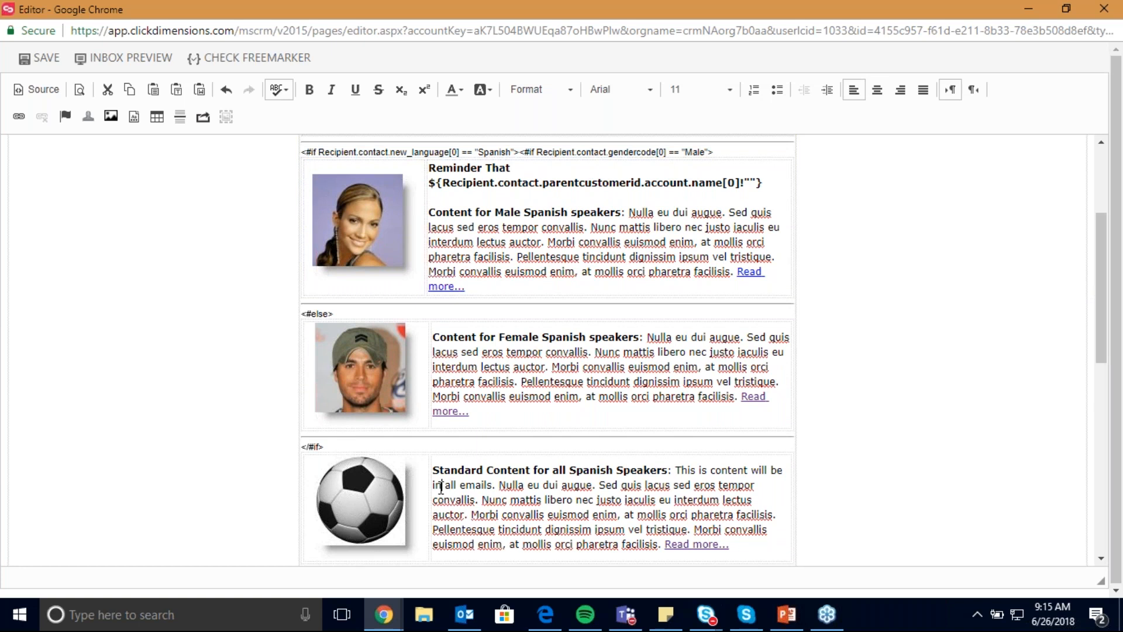
left_click_drag(433, 470, 736, 529)
left_click(883, 507)
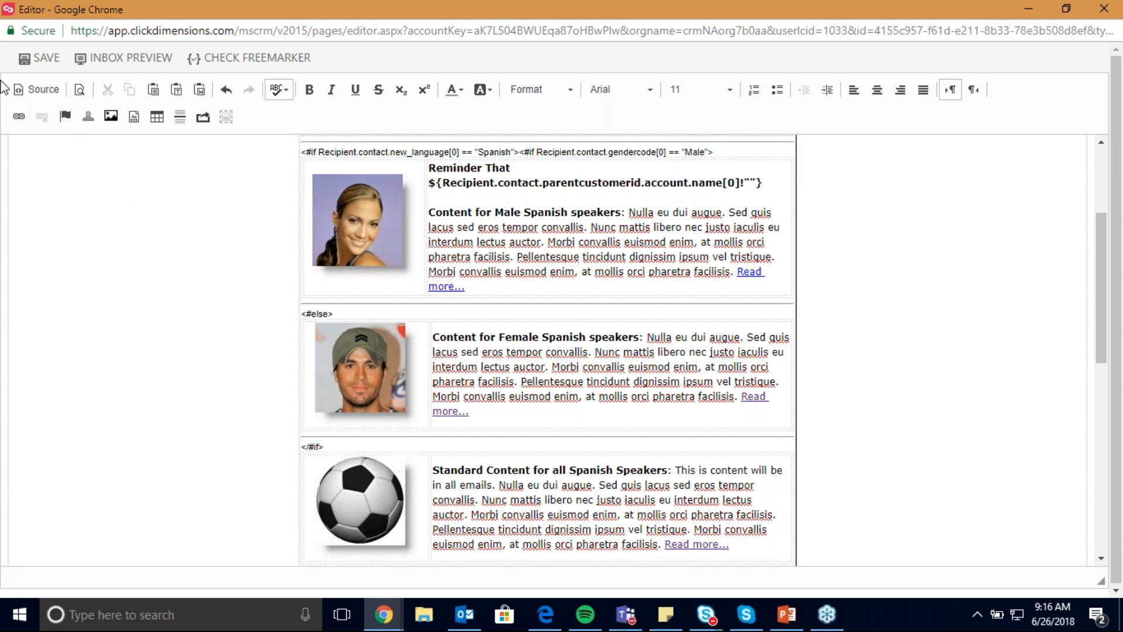
left_click(33, 92)
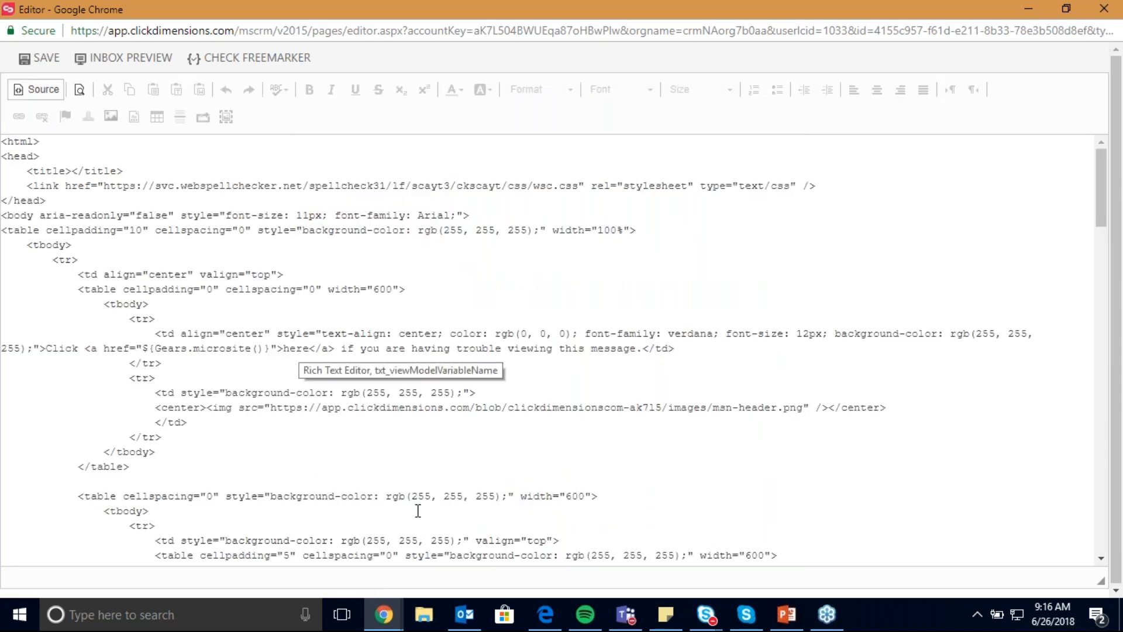
left_click(23, 95)
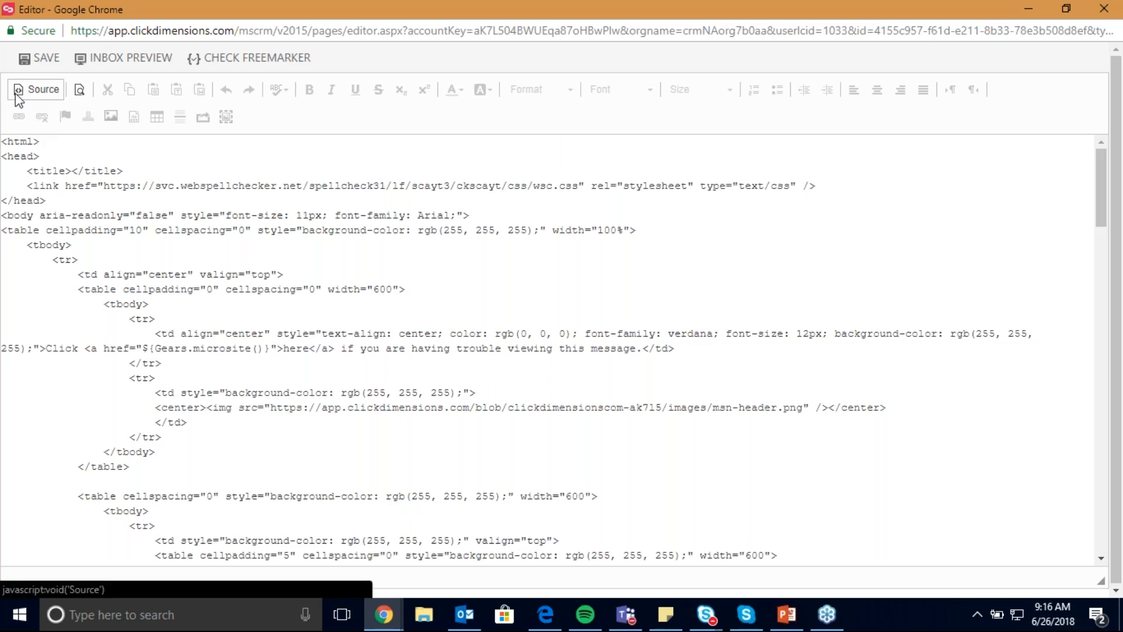
- Open the Inbox Preview for the dynamic content email and review its desktop, mobile and web-based email client sections
left_click(130, 65)
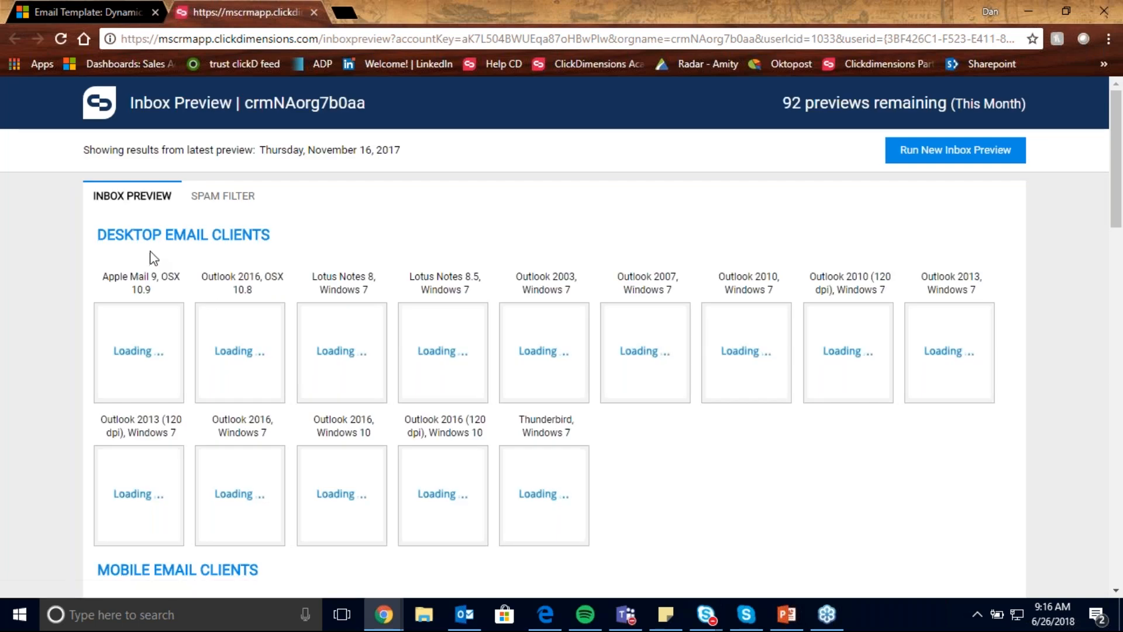
scroll(137, 266, "down", 1)
scroll(208, 366, "down", 10)
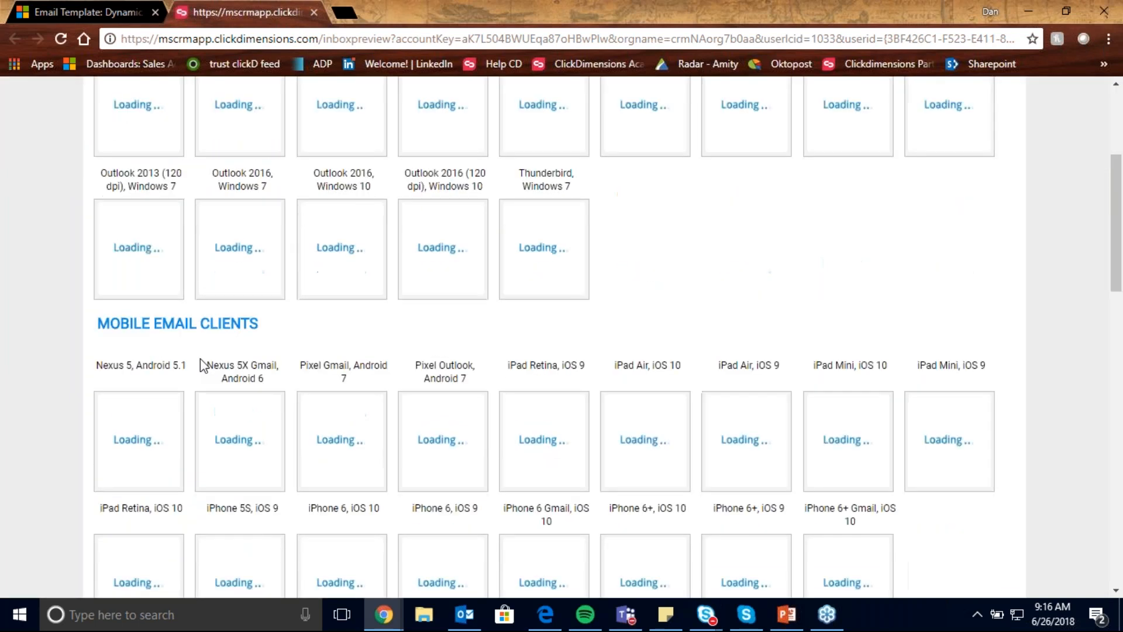
scroll(641, 402, "up", 10)
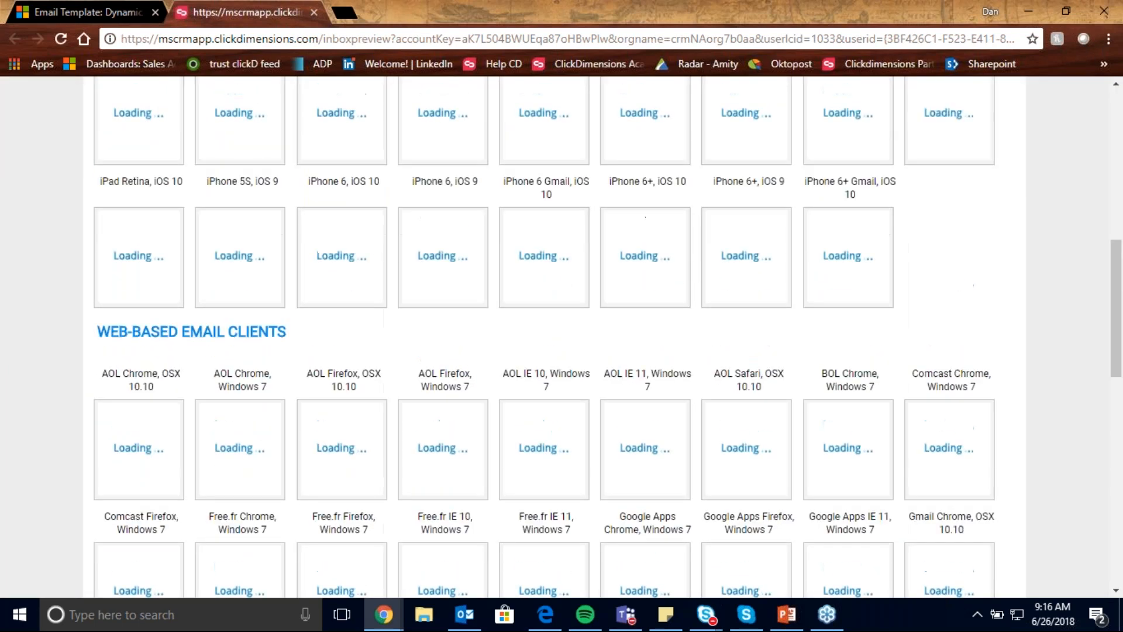
scroll(641, 403, "down", 1)
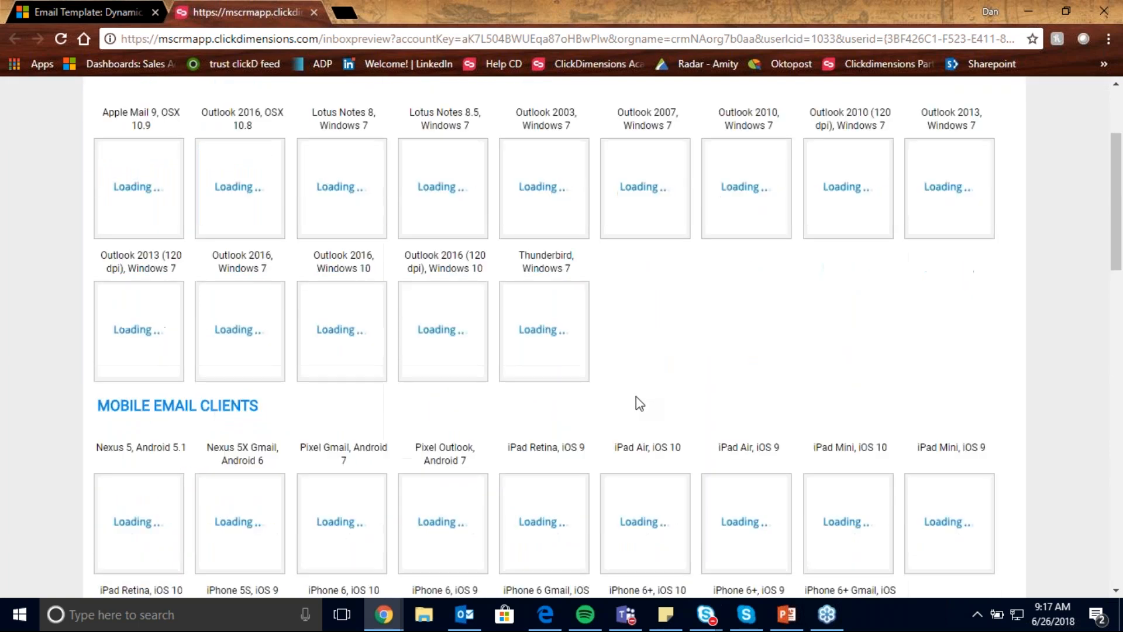
scroll(676, 389, "down", 10)
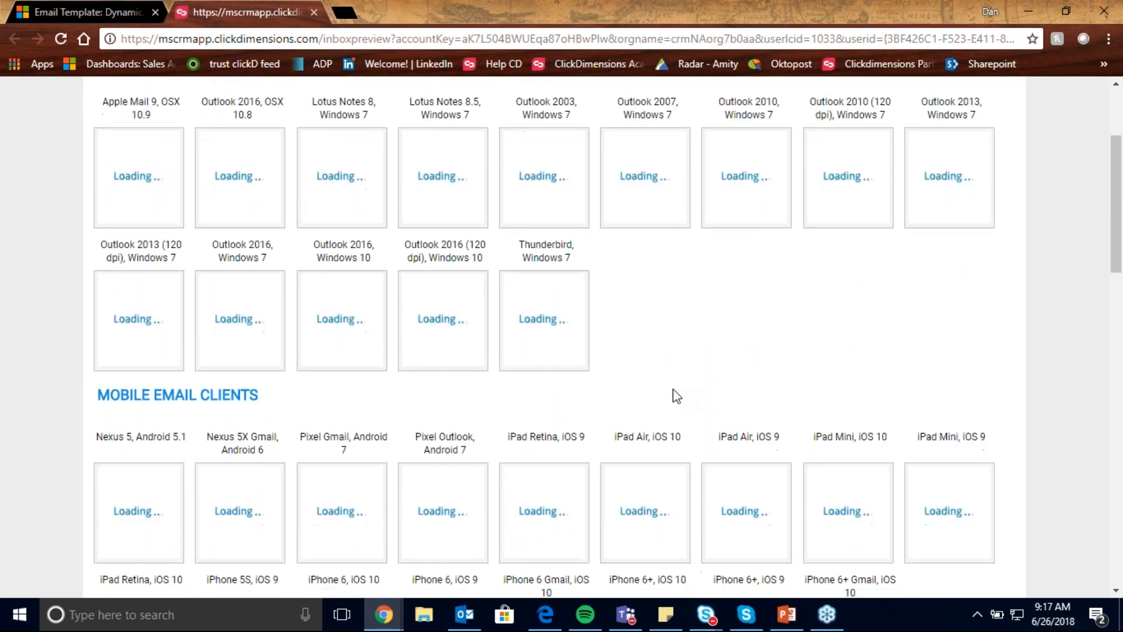
scroll(644, 243, "down", 4)
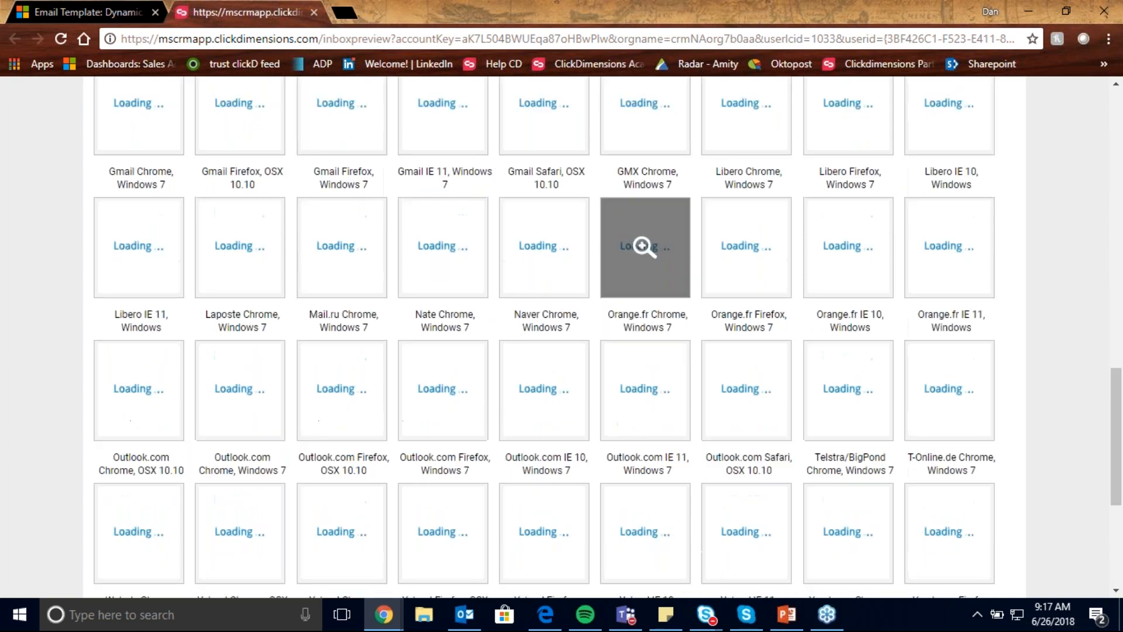
scroll(643, 439, "up", 1)
scroll(649, 409, "up", 12)
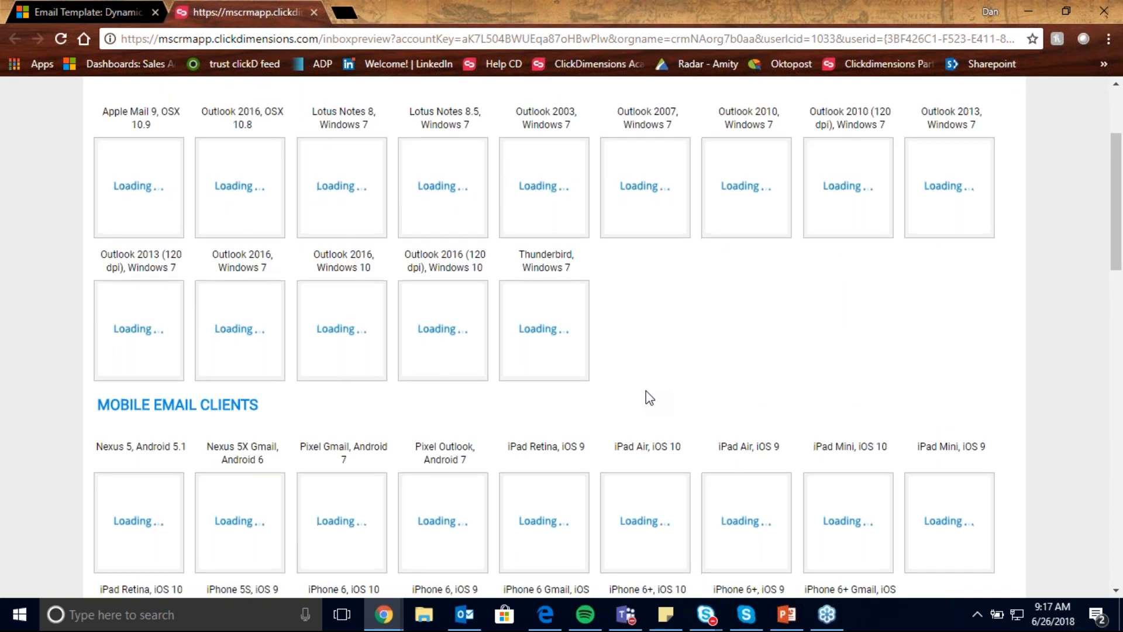
scroll(646, 391, "down", 1)
scroll(646, 396, "up", 4)
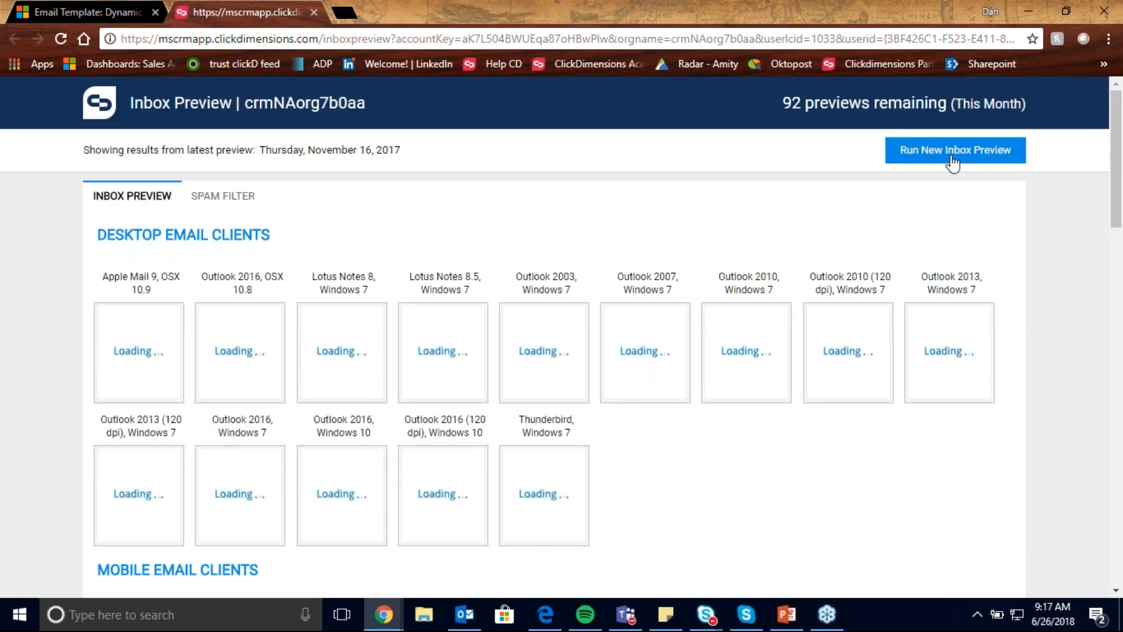
- Run a new Inbox Preview of the dynamic content email and look over the refreshed client sections
left_click(951, 157)
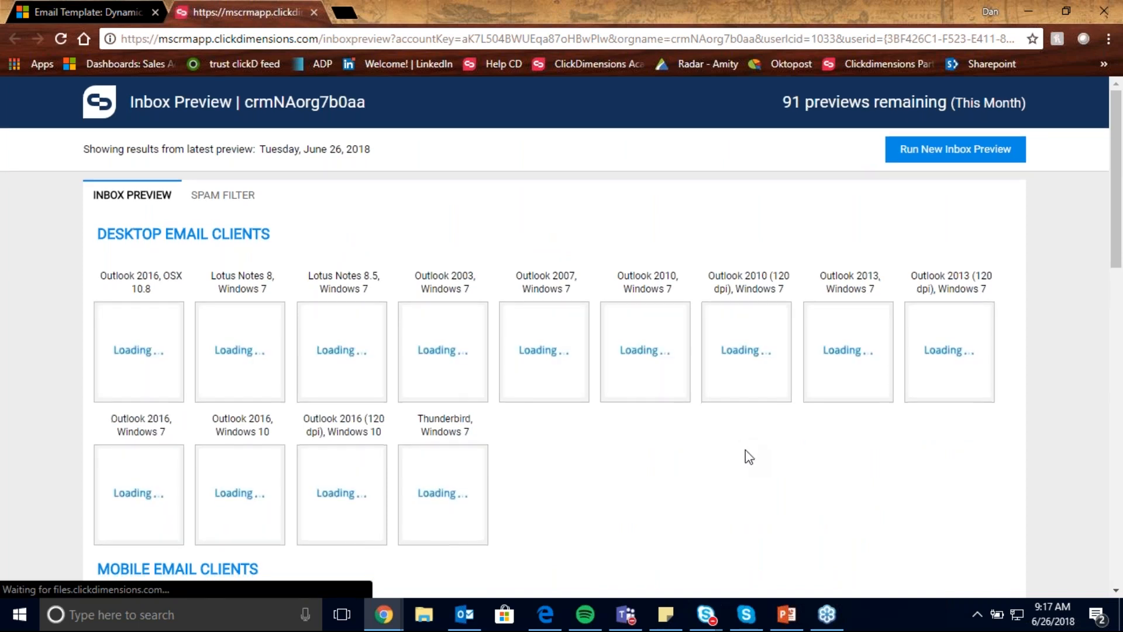
scroll(745, 454, "down", 4)
scroll(743, 450, "up", 5)
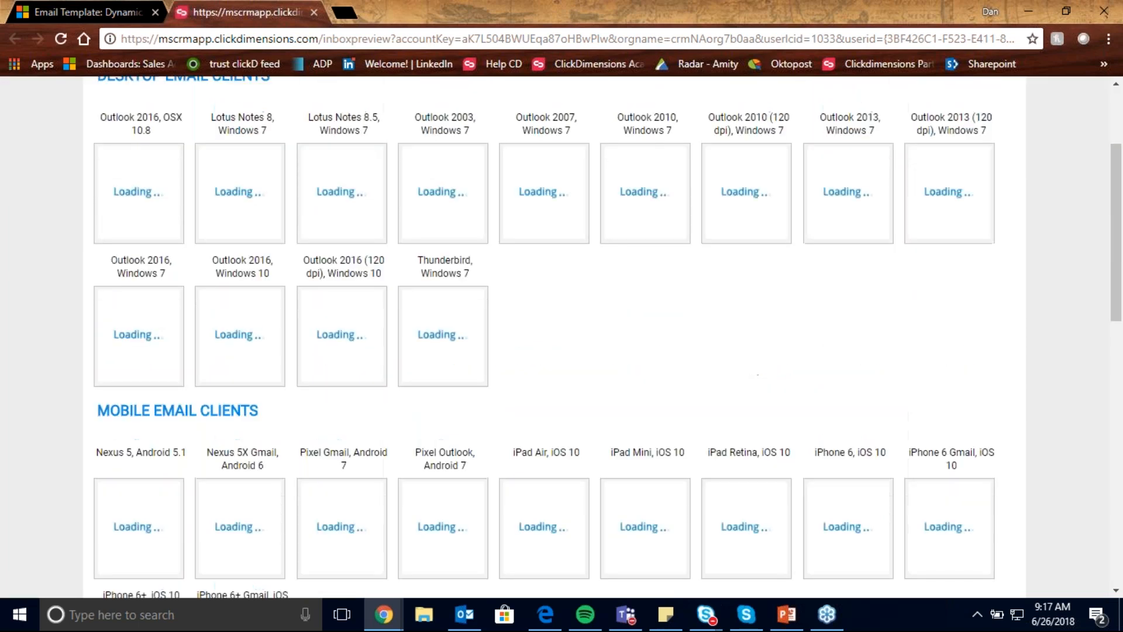
- Review the preview's Spam Filter results for each provider and close the Inbox Preview page
left_click(240, 117)
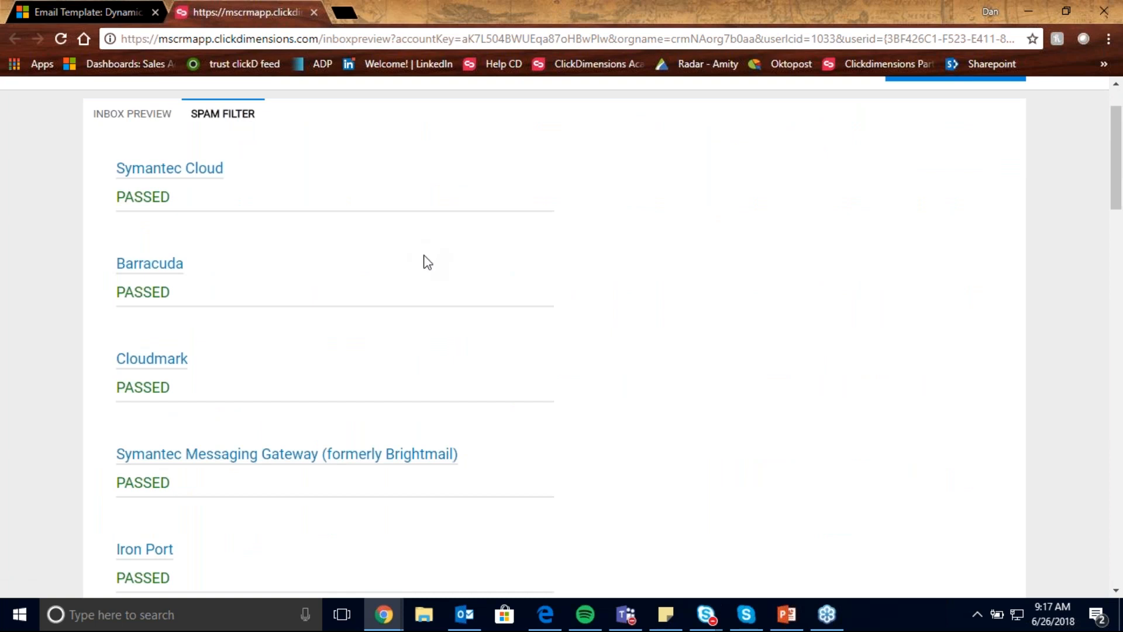
scroll(468, 366, "down", 5)
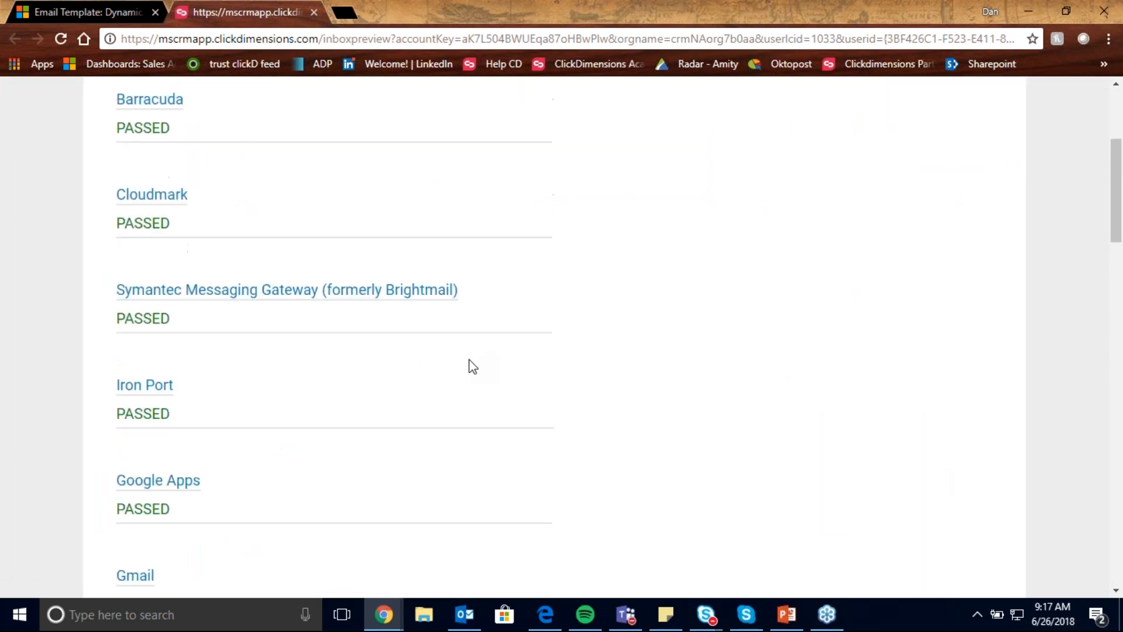
scroll(456, 367, "down", 7)
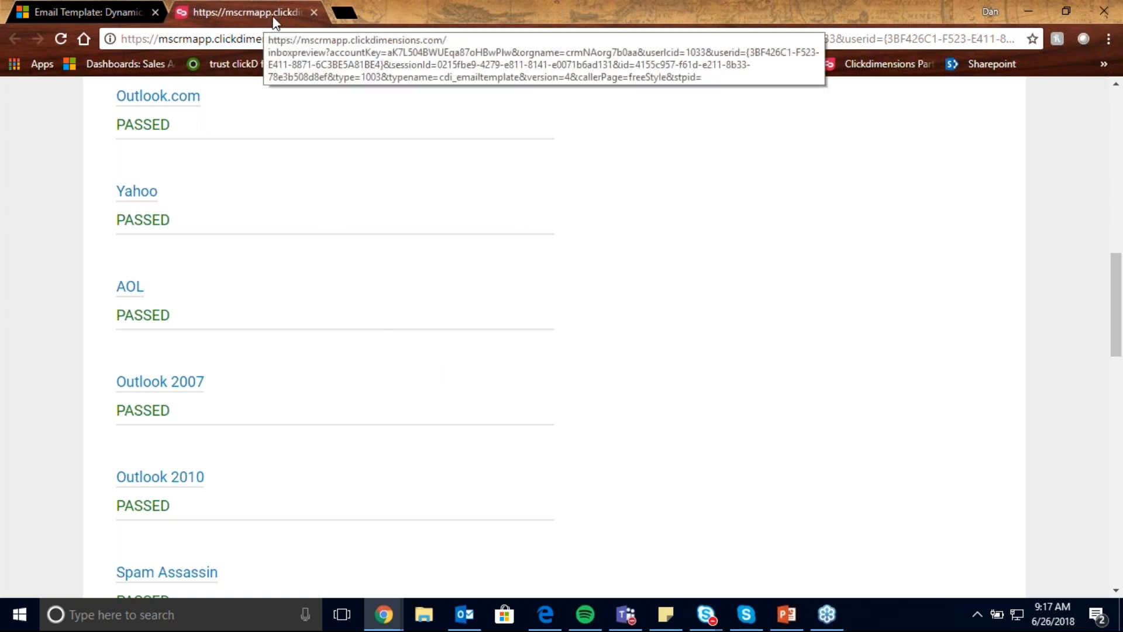
left_click(314, 12)
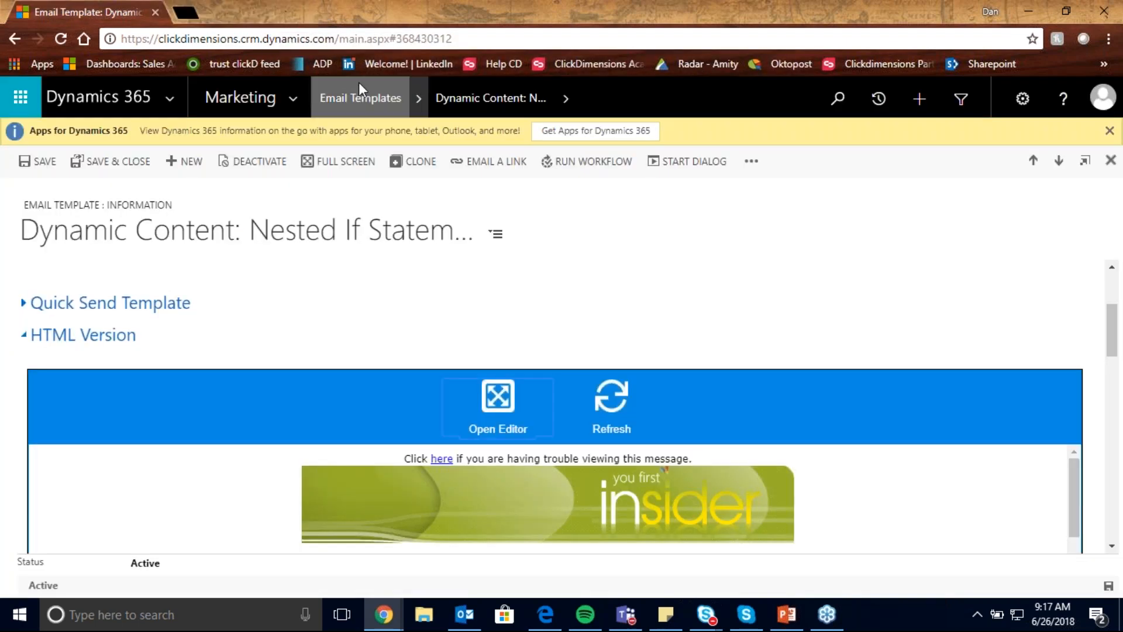
- Go to the Email Sends records, show the My Drafts view and open the "Drag and Drop Example" draft
left_click(305, 94)
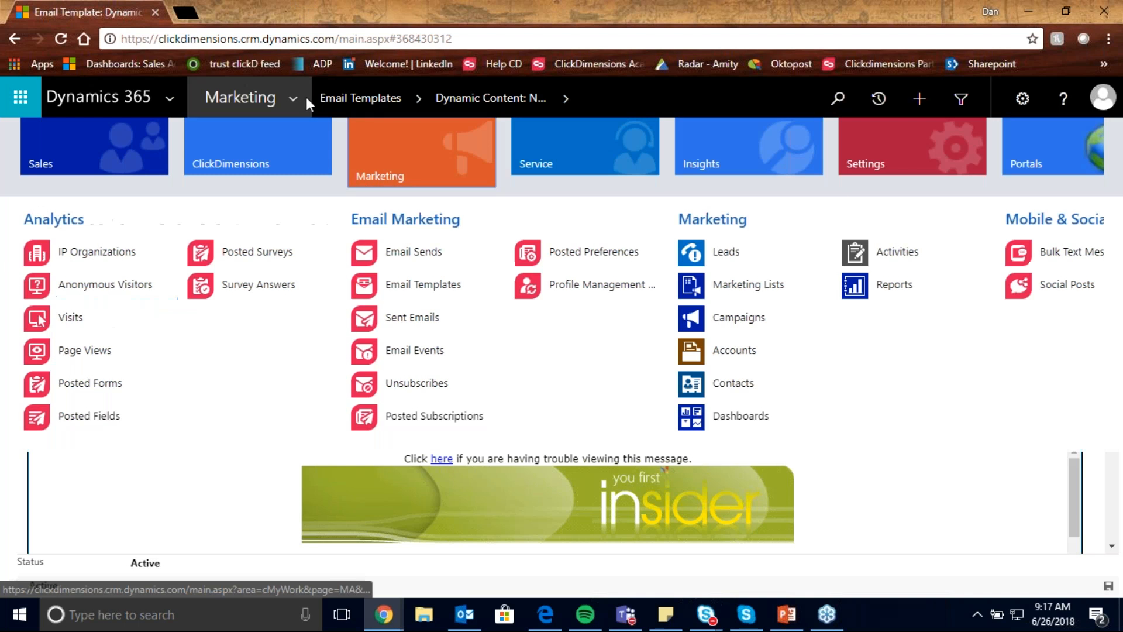
left_click(403, 254)
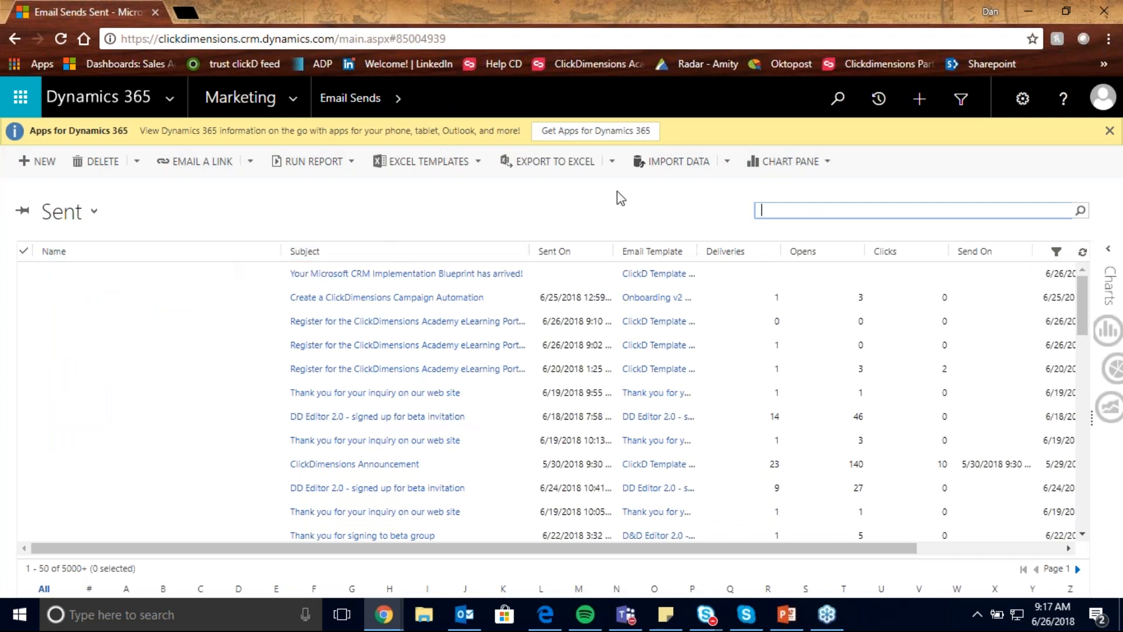
left_click(93, 211)
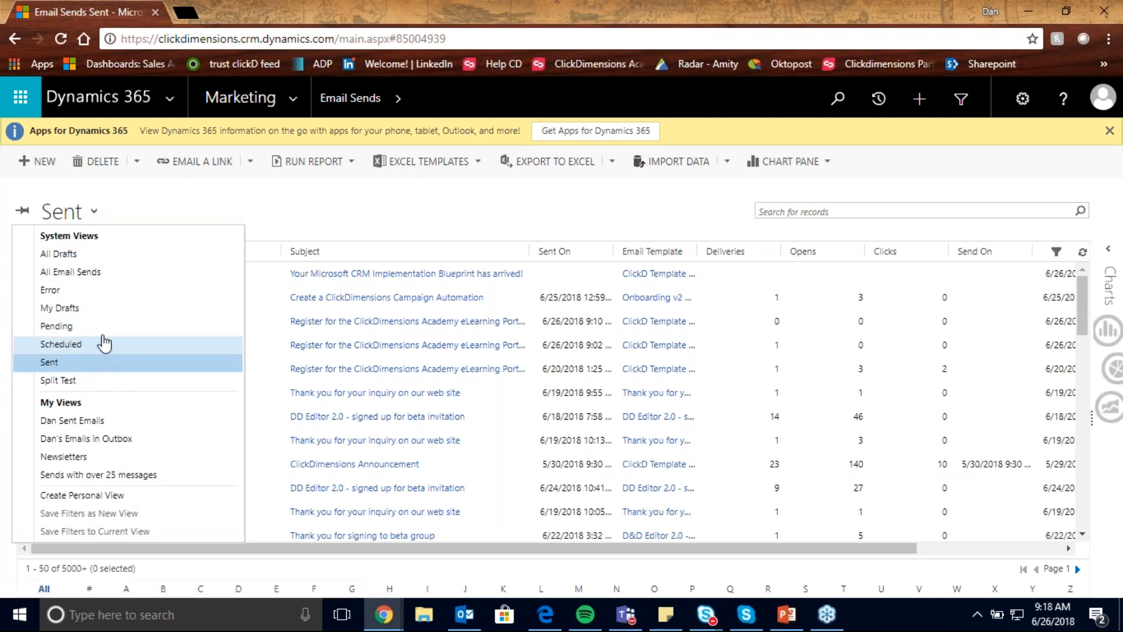
left_click(99, 310)
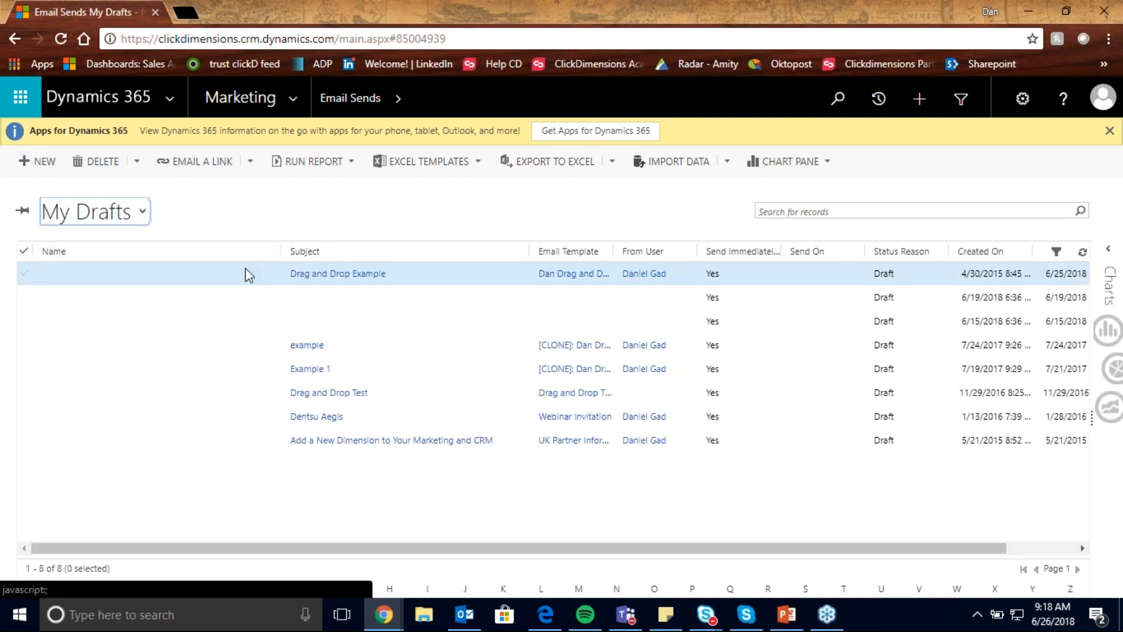
double_click(245, 272)
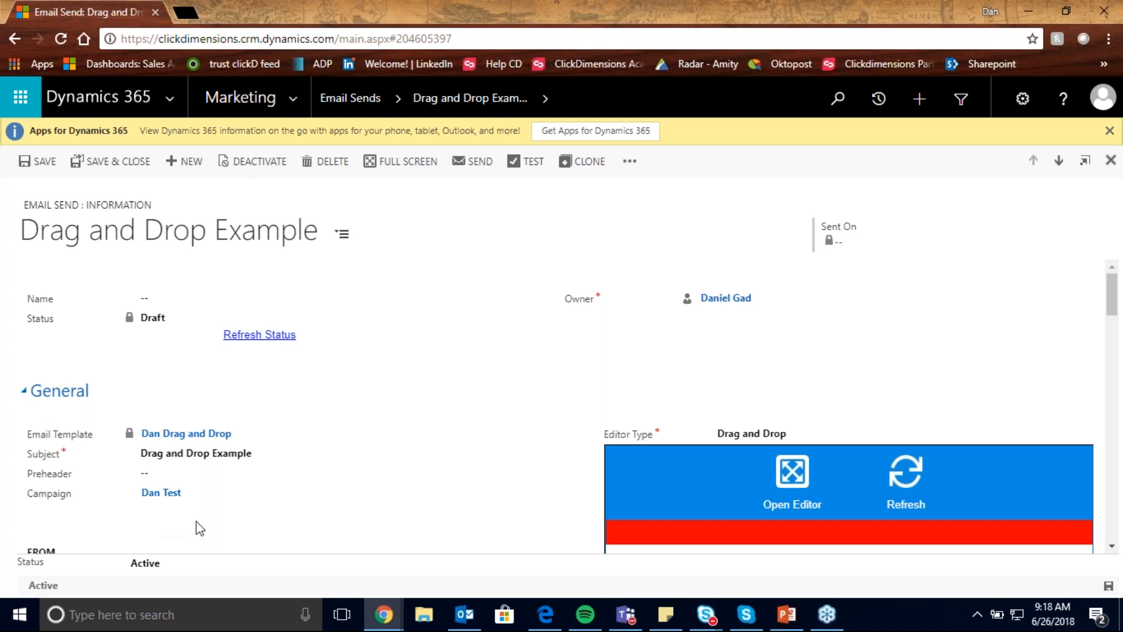
- Open Dynamics 365 in a second browser tab and go to the Marketing area's Campaigns records
left_click(186, 12)
left_click(138, 60)
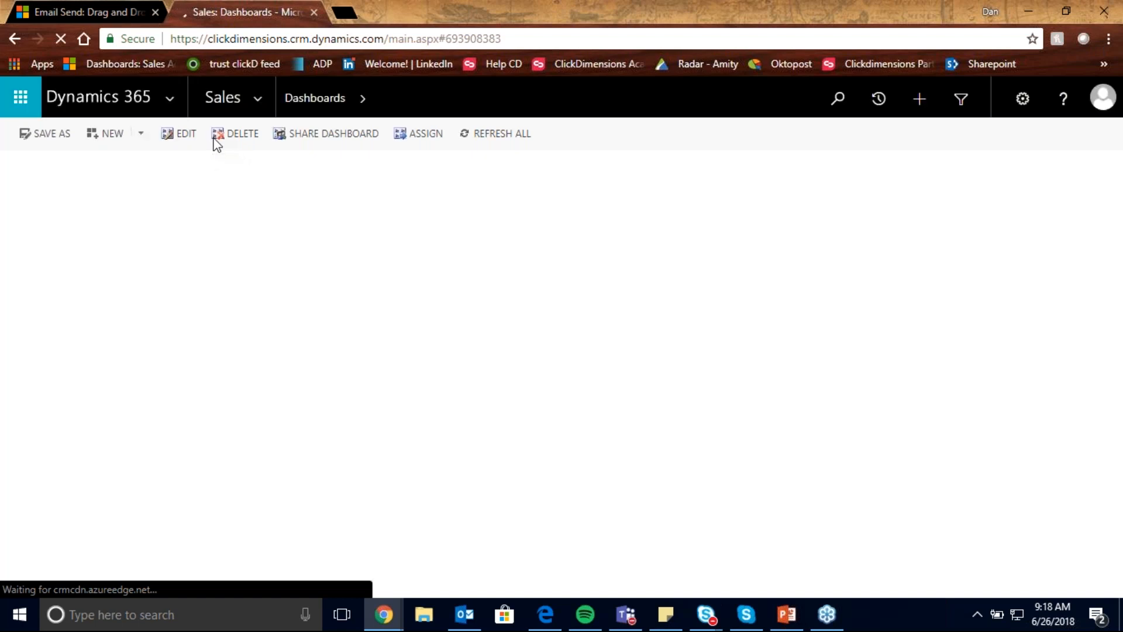
left_click(259, 98)
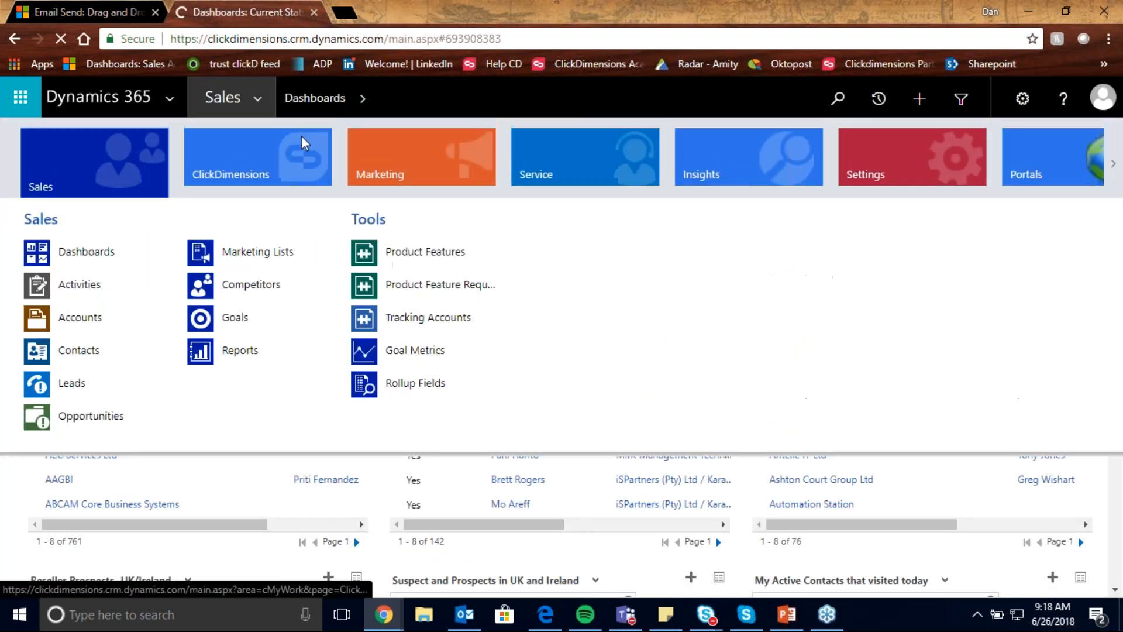
left_click(378, 169)
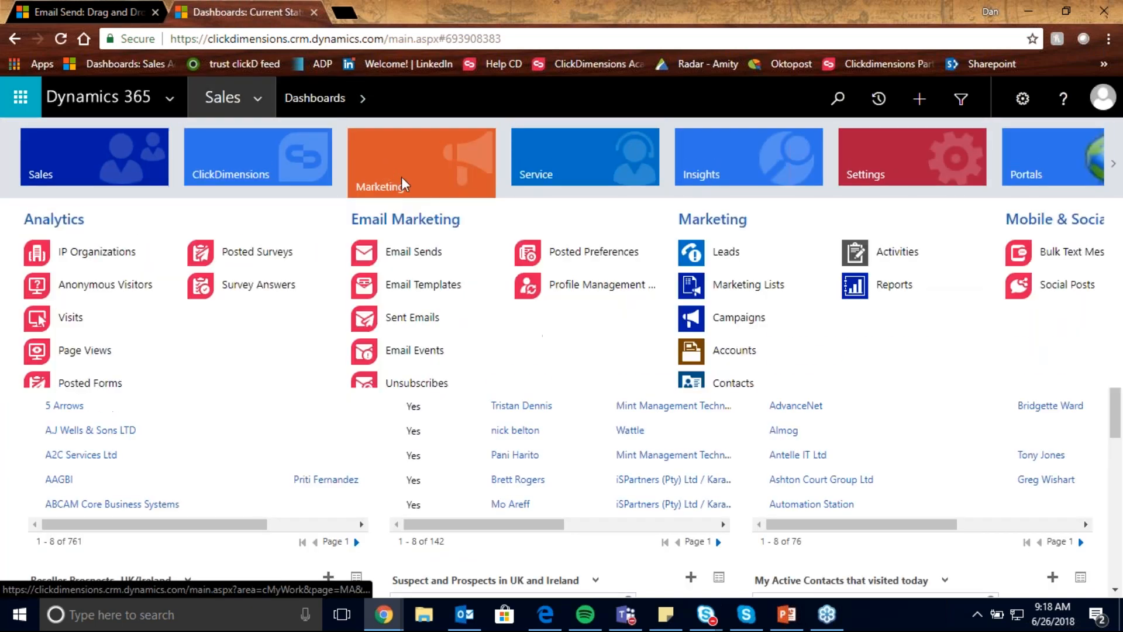
left_click(731, 319)
- Search the campaigns for "*ebook" and open the "eBook" campaign
left_click(783, 207)
type("*ebook")
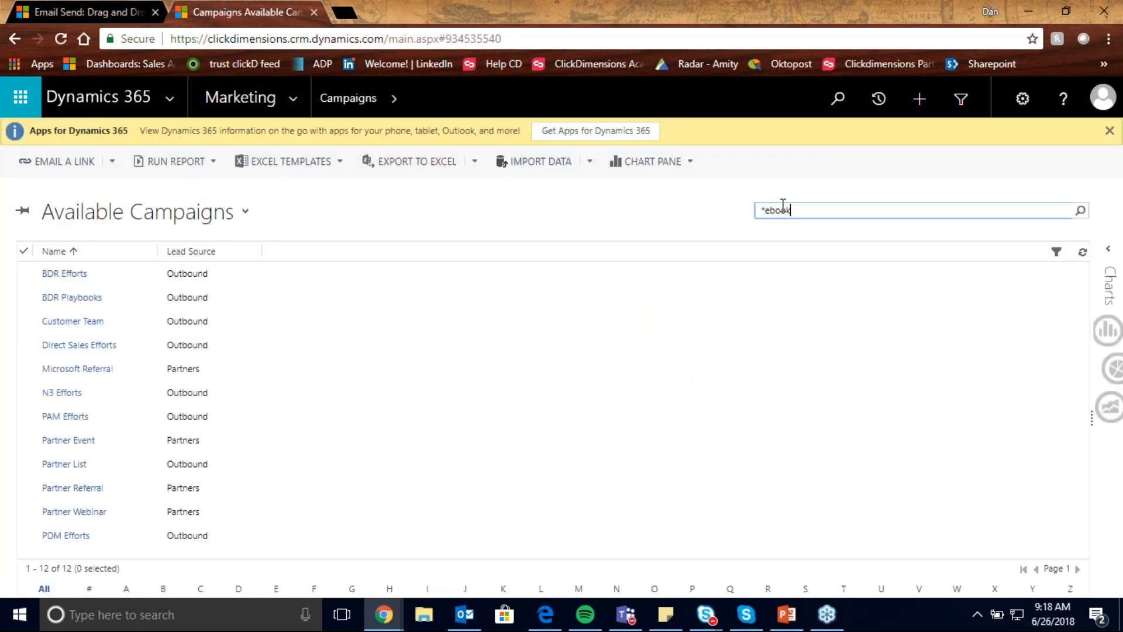
key("Return")
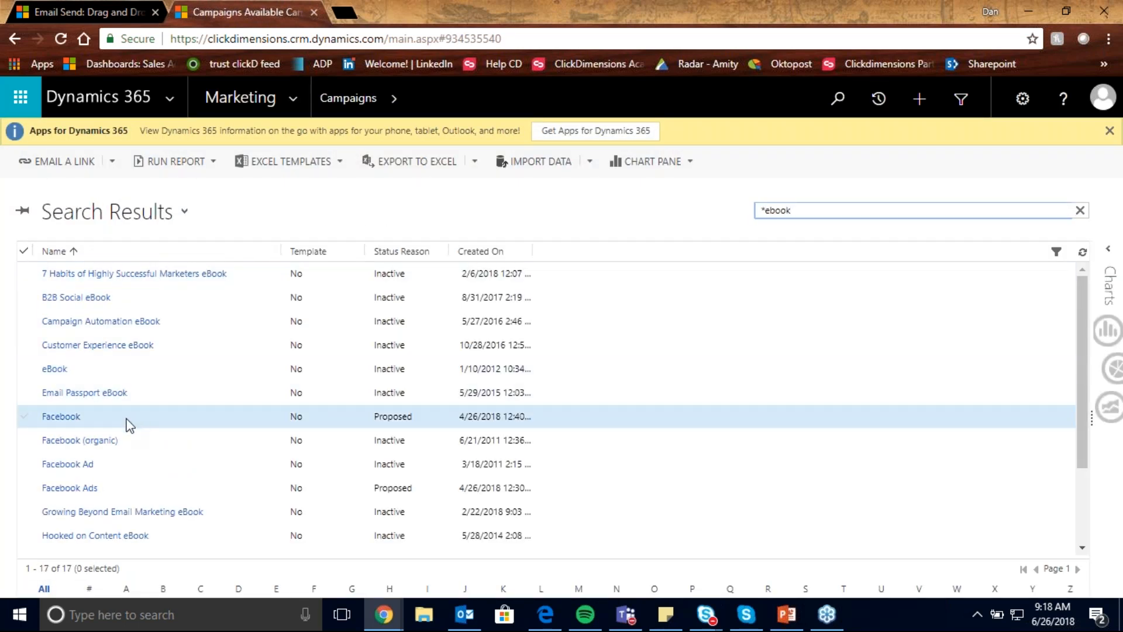
left_click(130, 375)
double_click(130, 376)
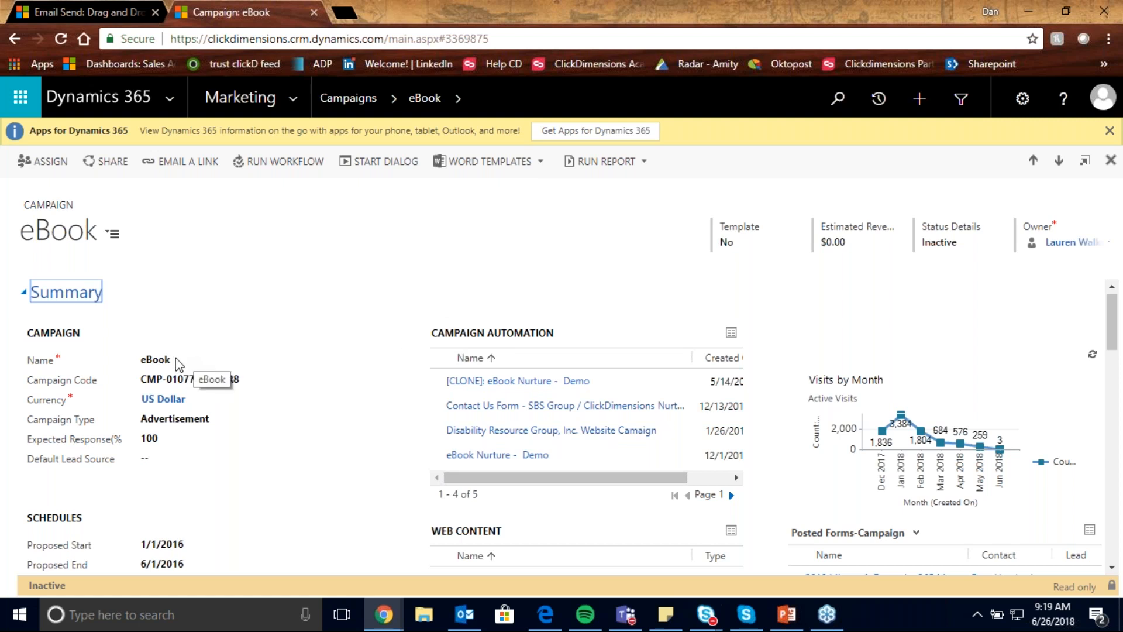
- Review the eBook campaign's schedules, campaign automations, web content, Visits by Month chart and posted forms
scroll(190, 404, "down", 3)
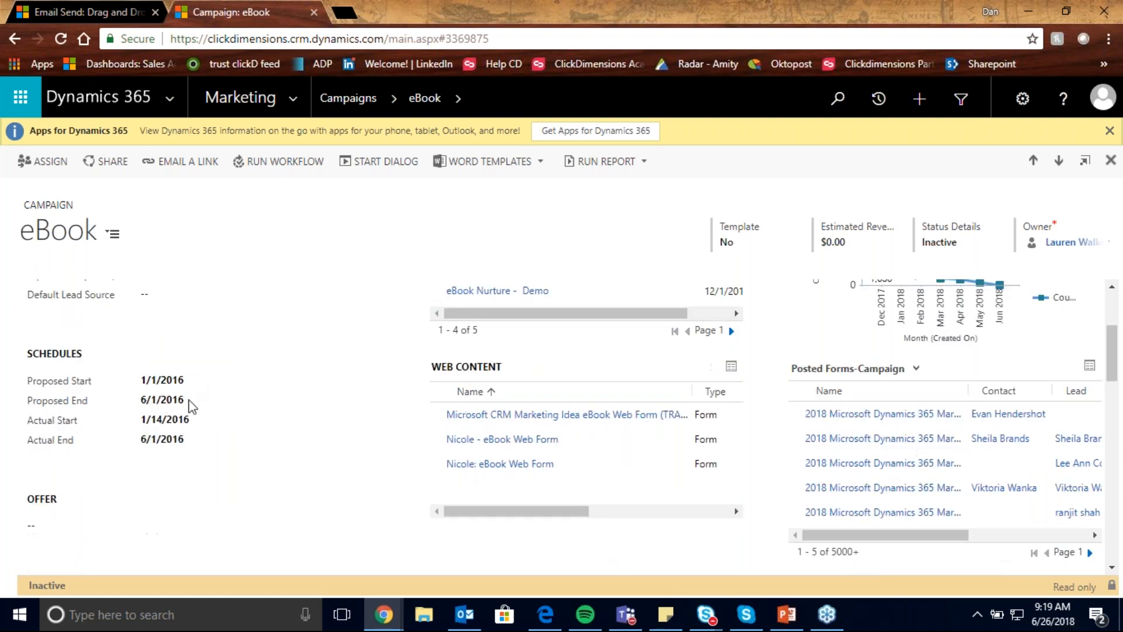
scroll(280, 421, "up", 3)
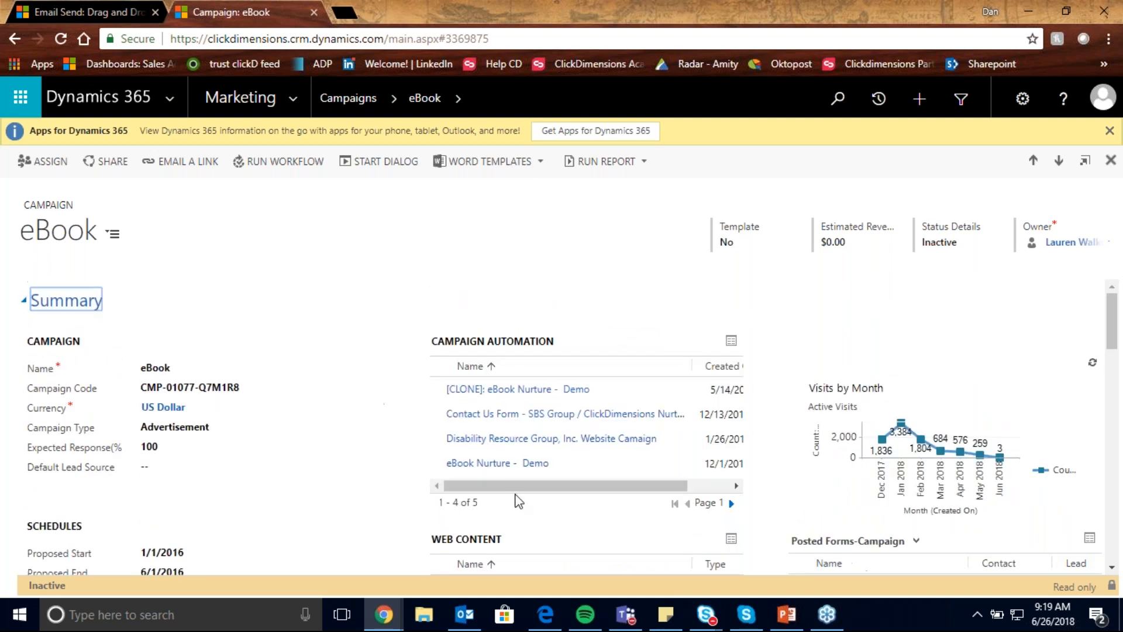
left_click_drag(517, 486, 585, 486)
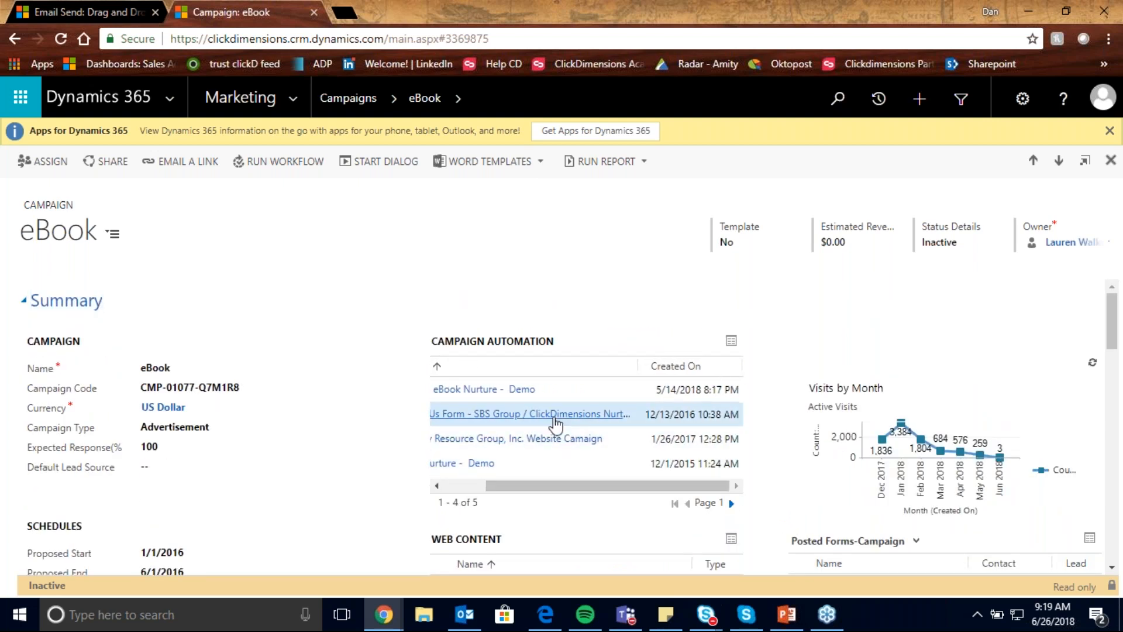
scroll(562, 463, "down", 3)
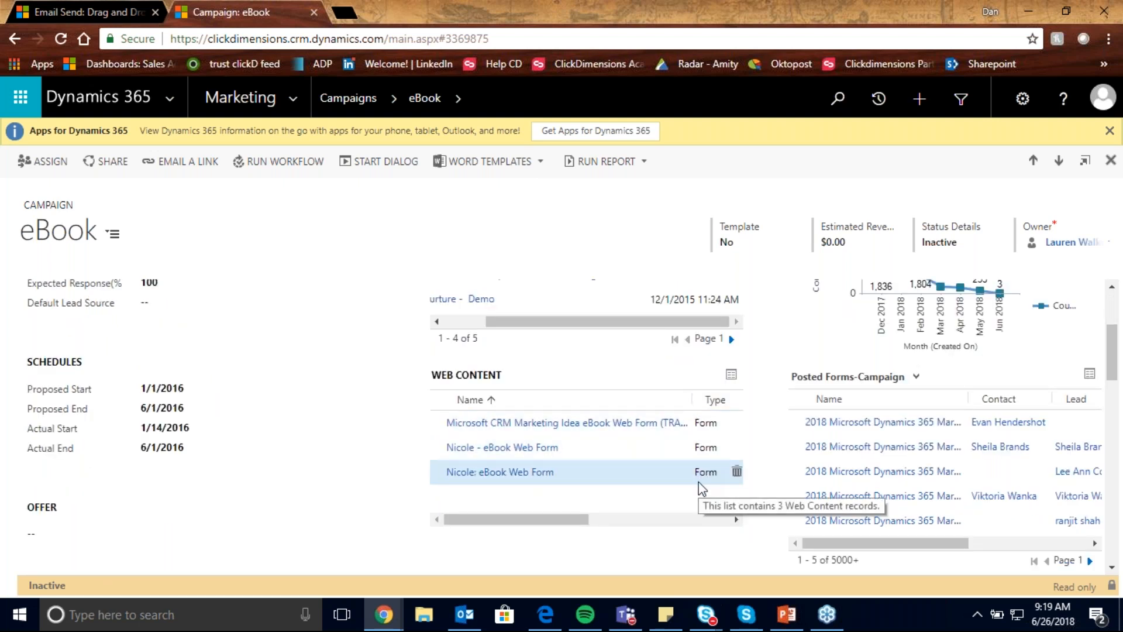
scroll(702, 488, "up", 1)
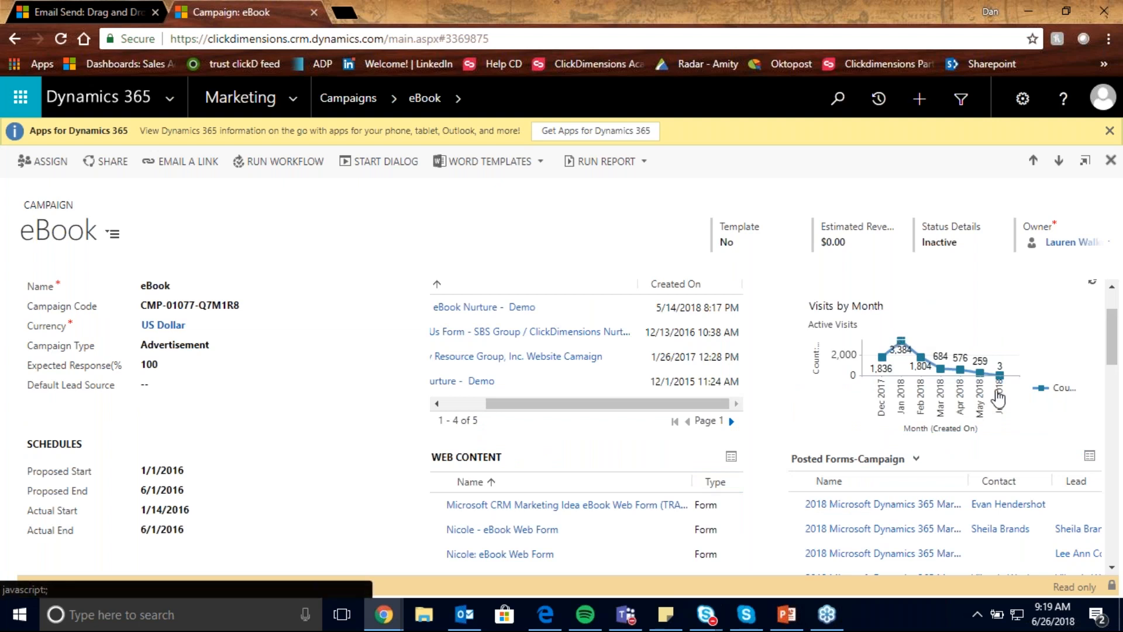
scroll(938, 404, "down", 1)
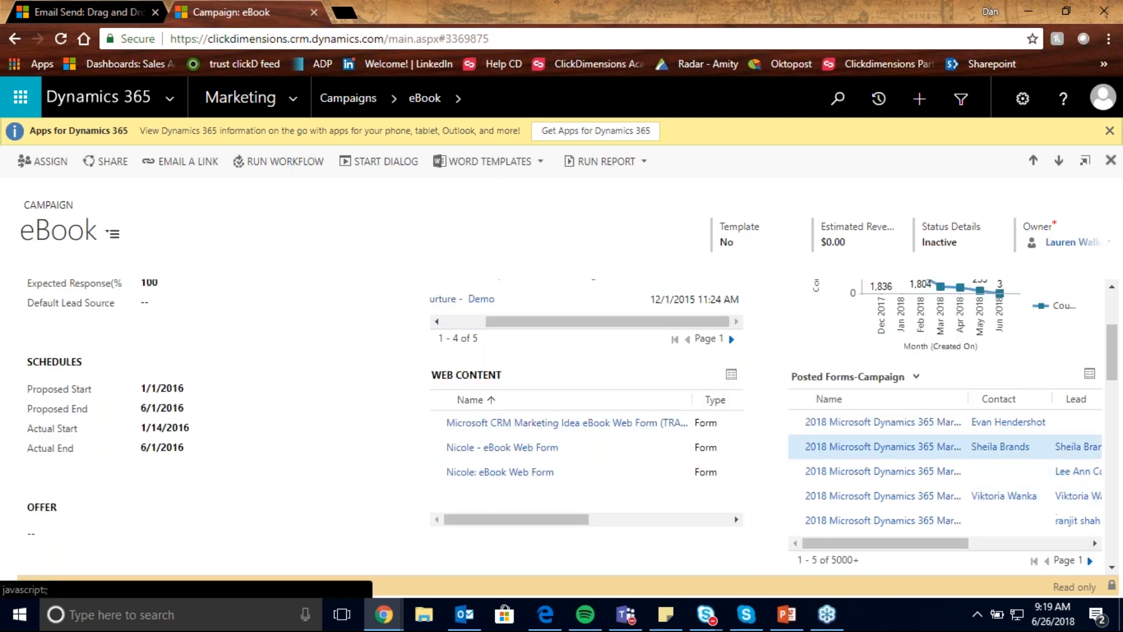
left_click_drag(916, 546, 963, 544)
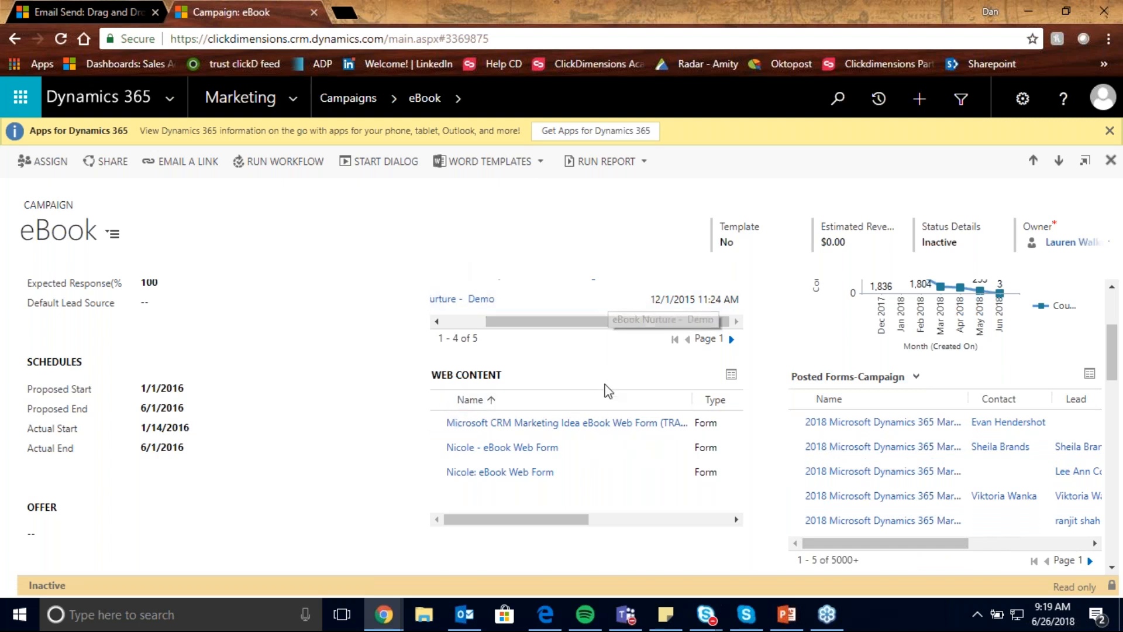
- Sort the campaign's leads by Status in descending order, look them over and close the campaign's browser tab
scroll(608, 392, "down", 4)
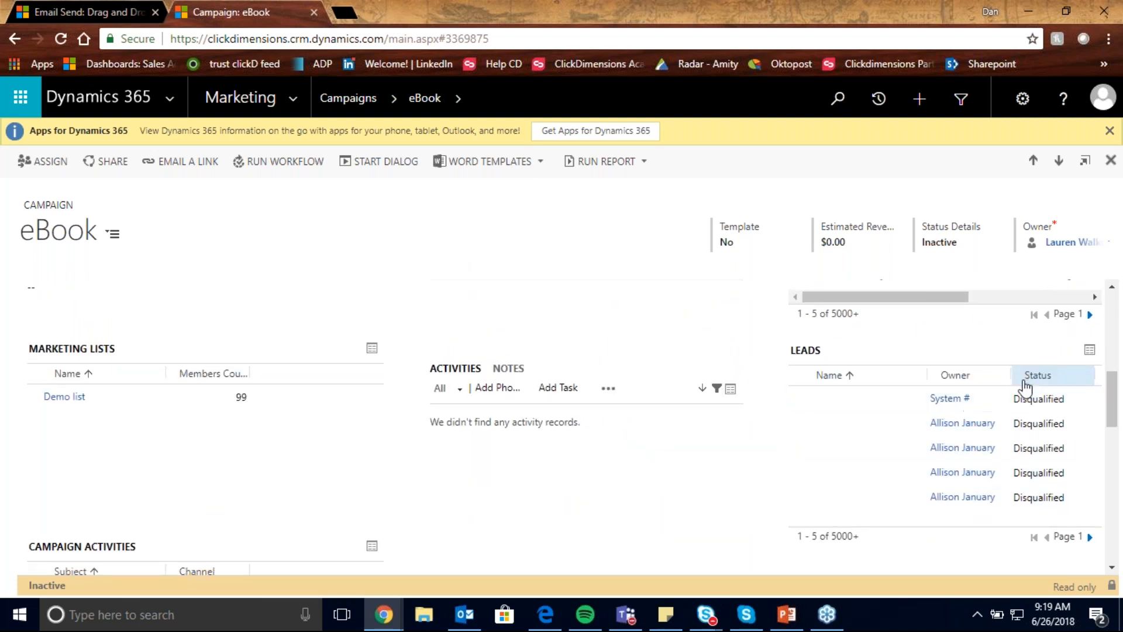
left_click(1025, 384)
left_click(1024, 384)
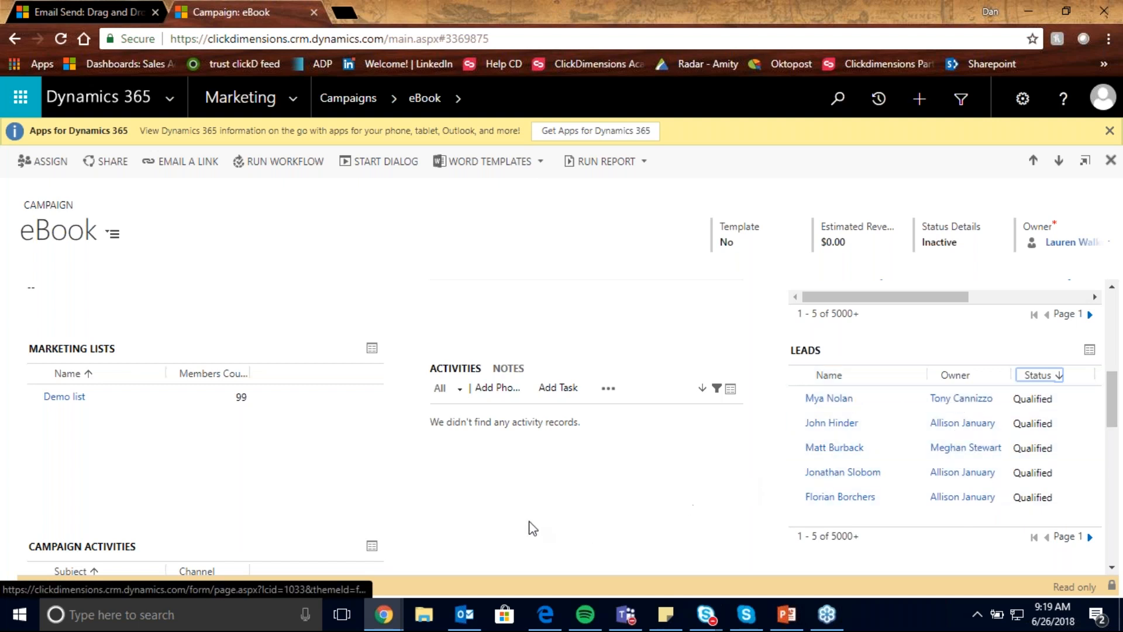
scroll(531, 529, "up", 4)
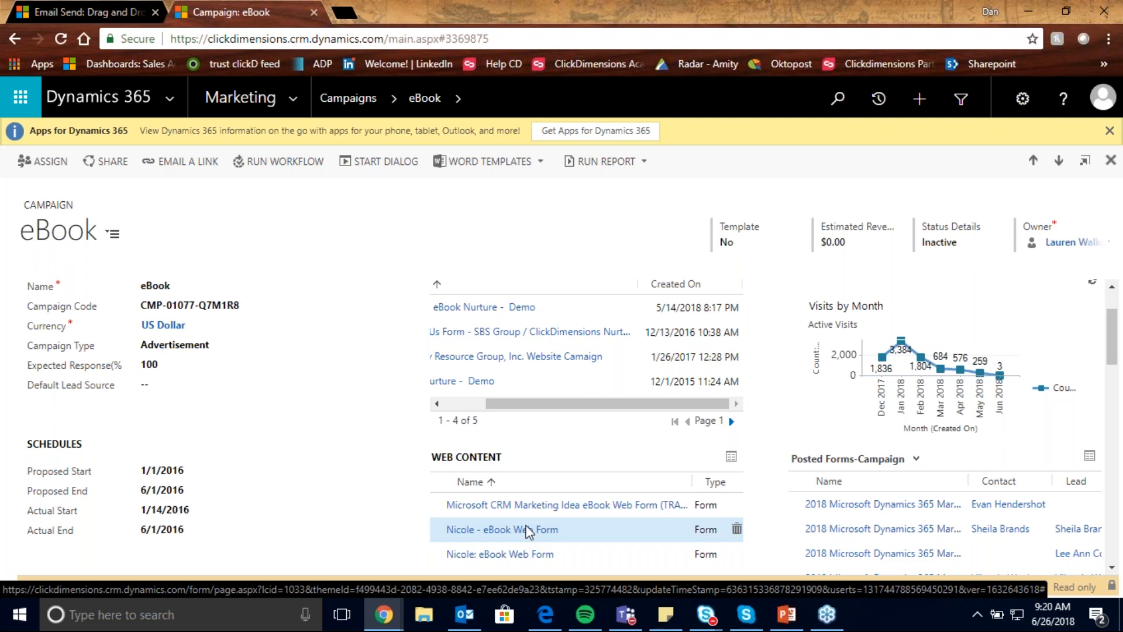
left_click(314, 13)
- Switch the email send's From Record Owner setting to Yes and set it back to No
scroll(393, 329, "down", 4)
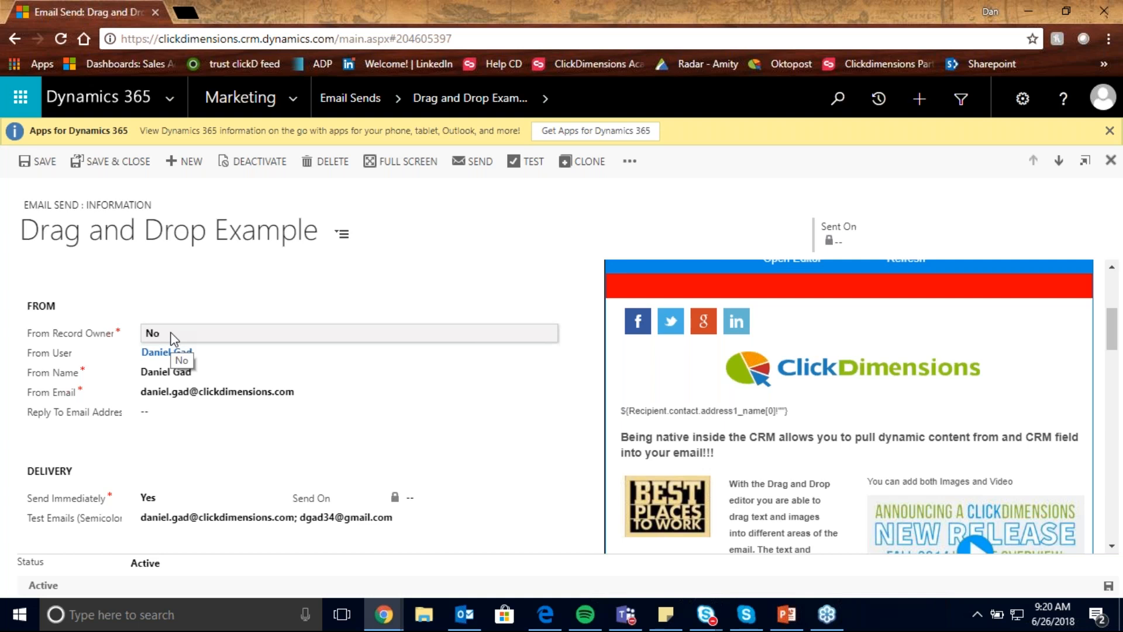
left_click(170, 332)
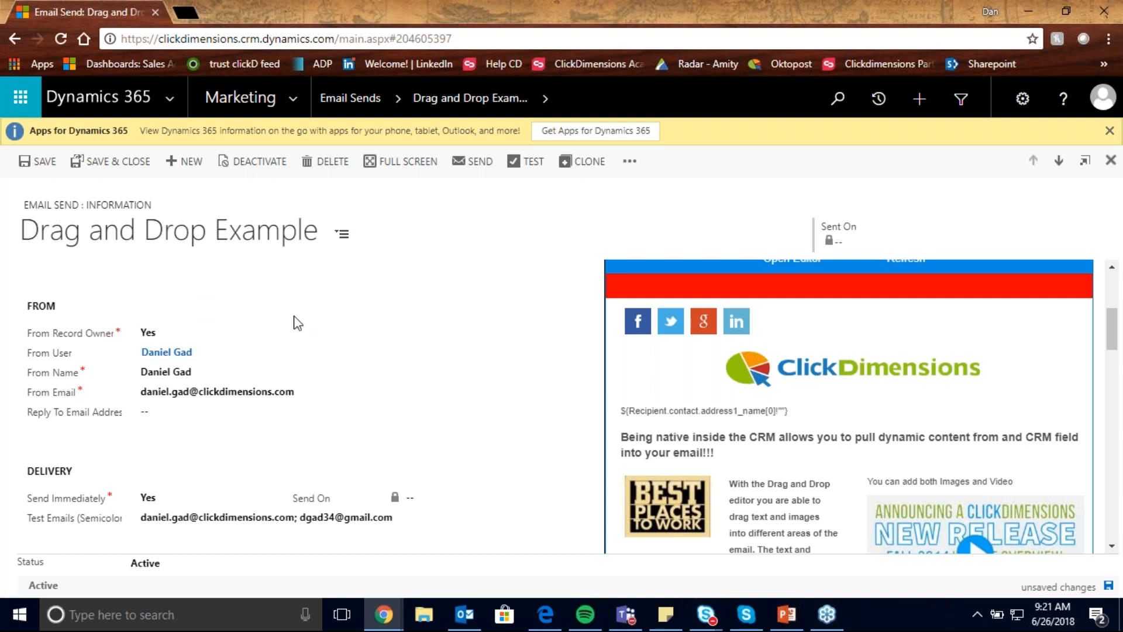
left_click(240, 339)
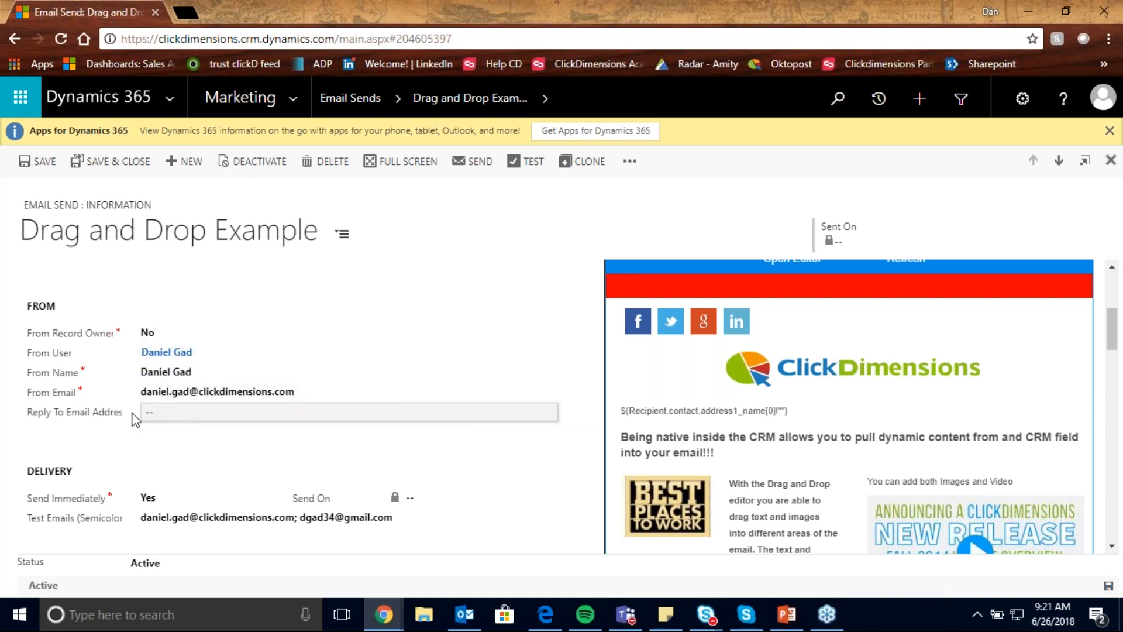
- Try scheduling the send by setting Send Immediately to No and opening the Send On calendar, and restore the setting to Yes
scroll(169, 417, "down", 1)
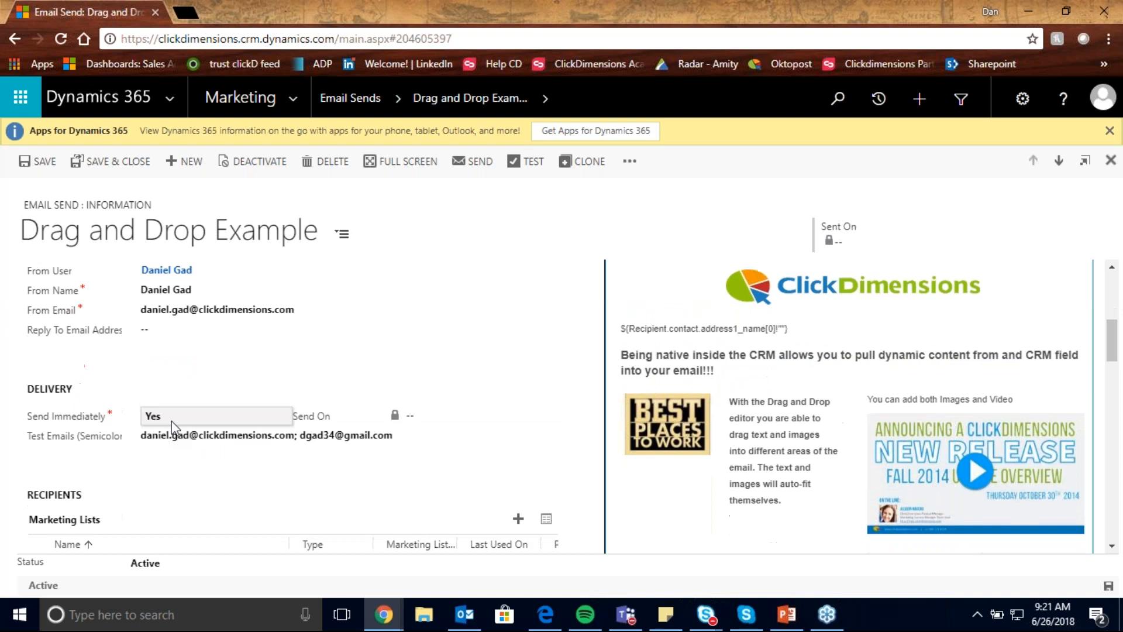
left_click(171, 420)
left_click(450, 424)
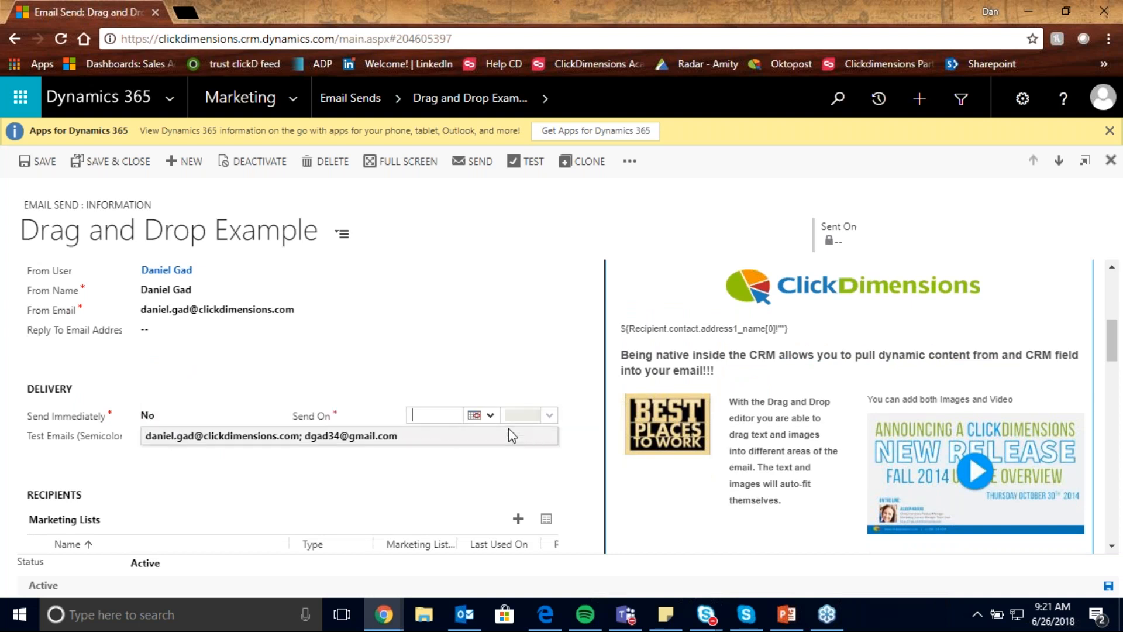
left_click(489, 417)
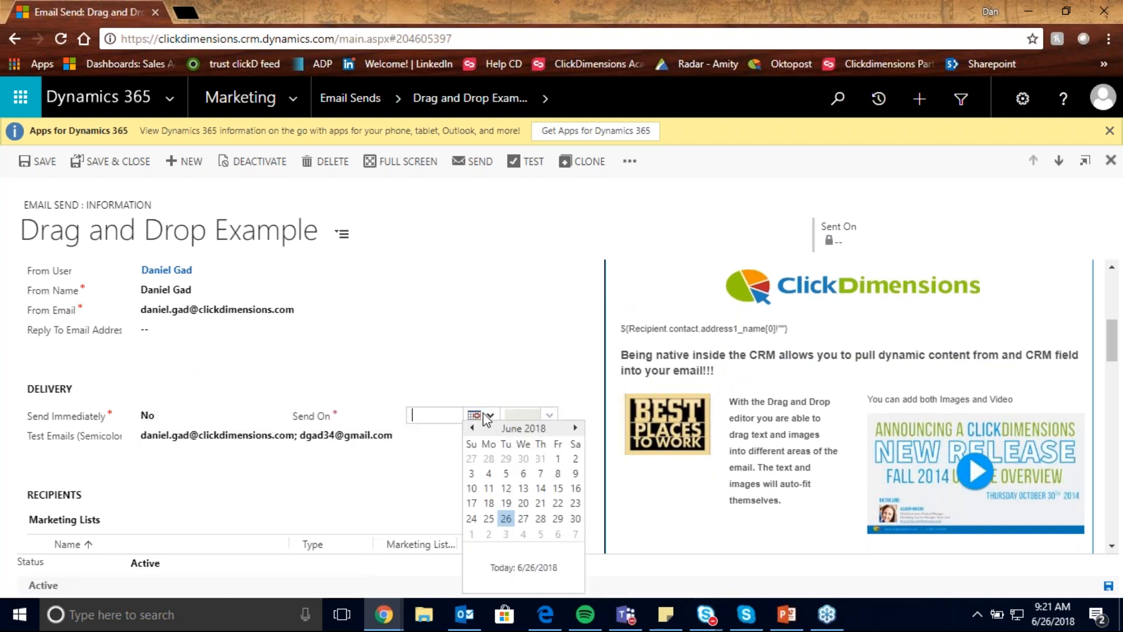
left_click(195, 411)
left_click(190, 417)
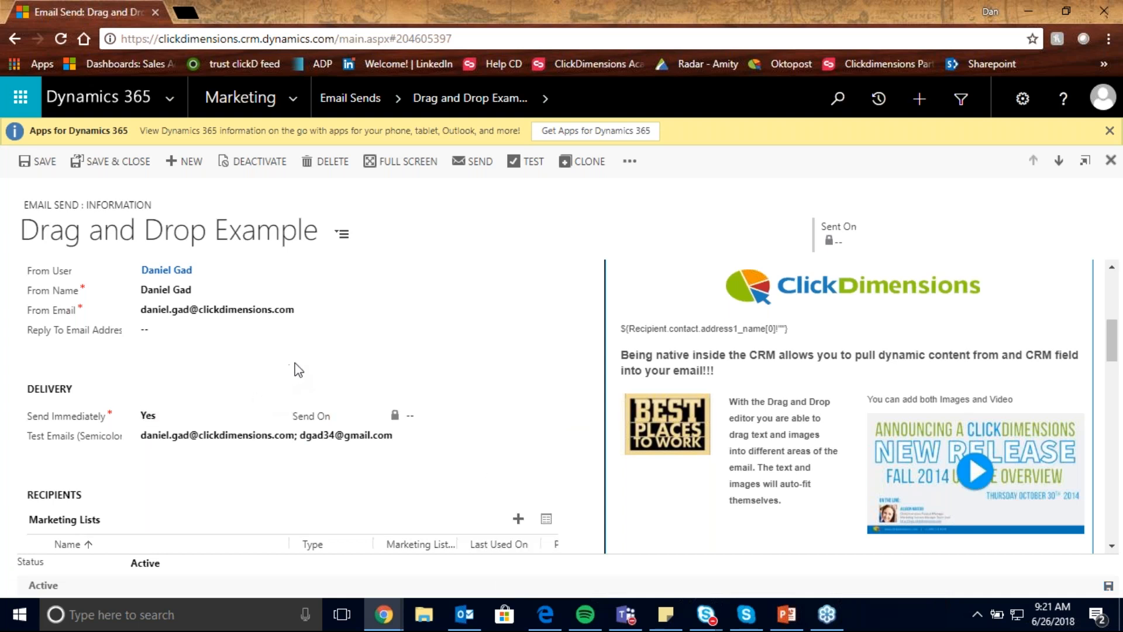
- Review the email send's From Record Owner option, delivery settings and recipient Marketing Lists, leaving From Record Owner at No
scroll(293, 369, "down", 4)
scroll(254, 416, "up", 3)
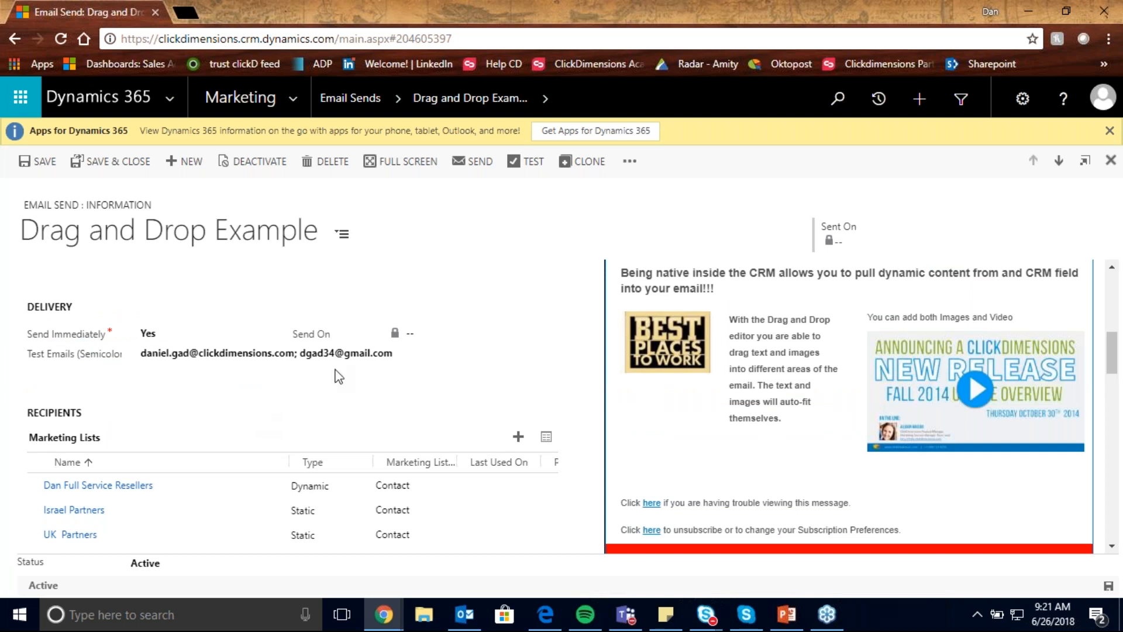
scroll(329, 395, "up", 5)
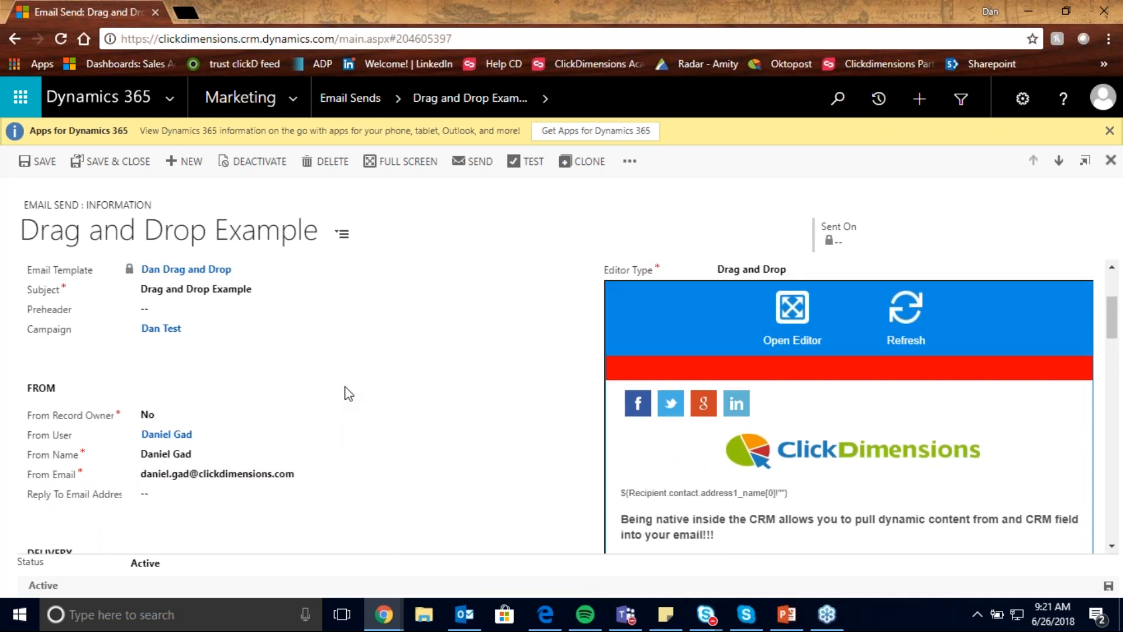
left_click(178, 410)
left_click(172, 413)
scroll(320, 413, "down", 1)
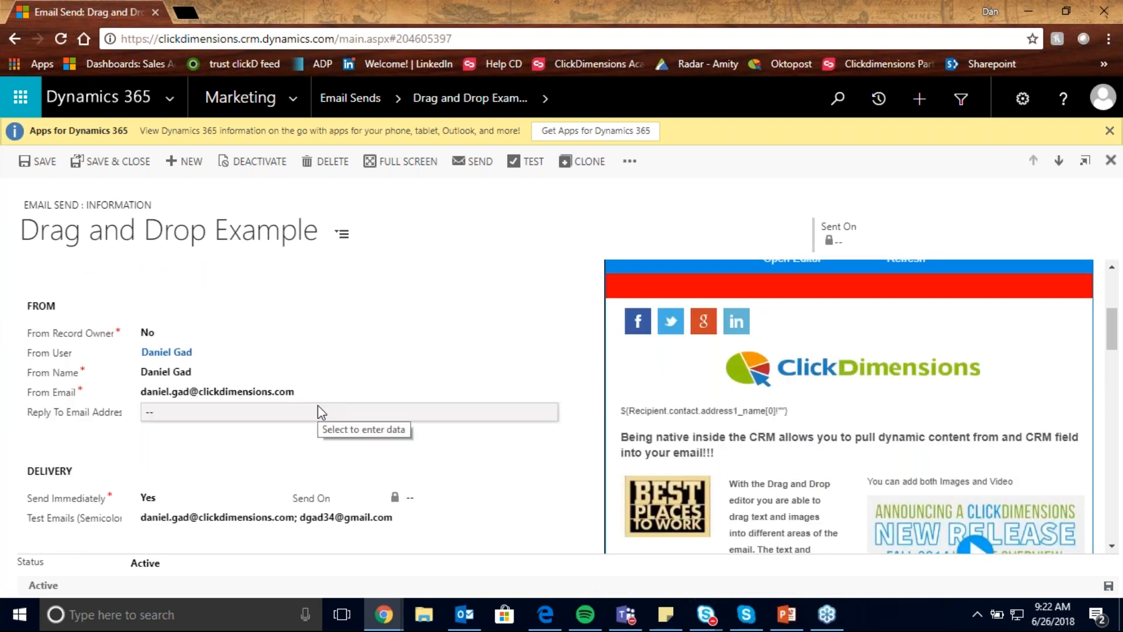
scroll(322, 387, "down", 1)
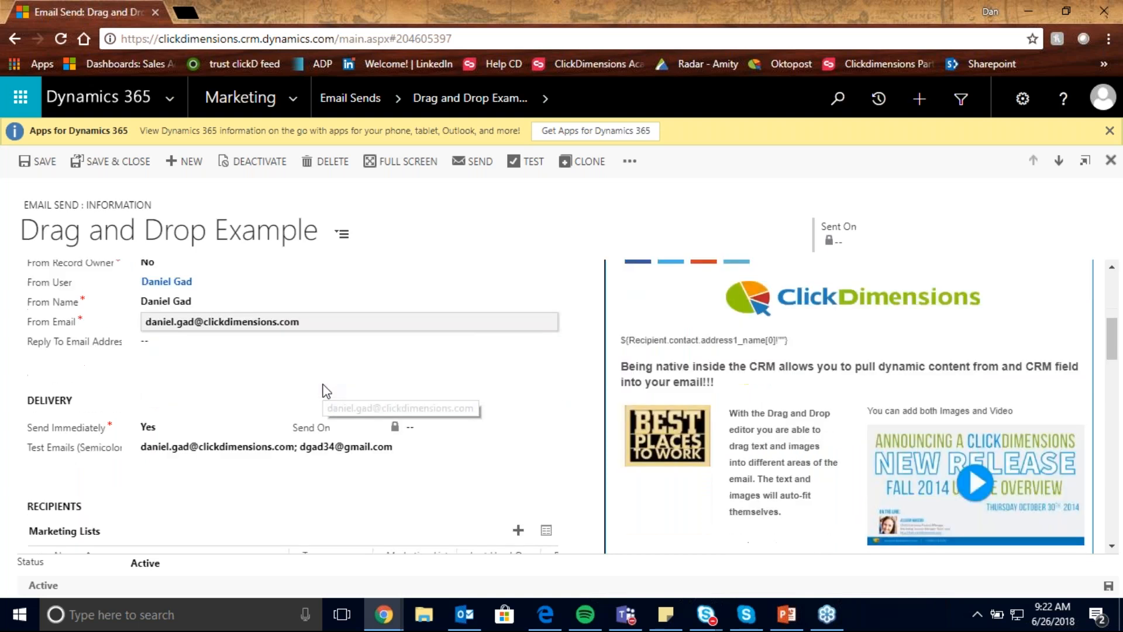
scroll(326, 390, "down", 3)
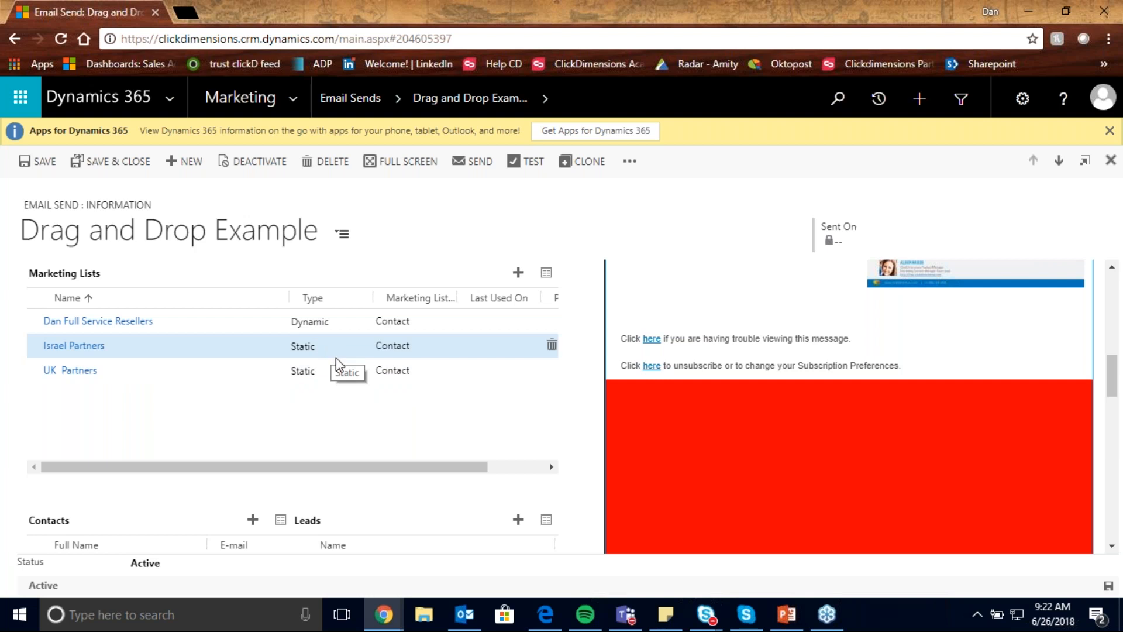
- Open the split test wizard for the email send and maximize its window
left_click(631, 163)
left_click(639, 183)
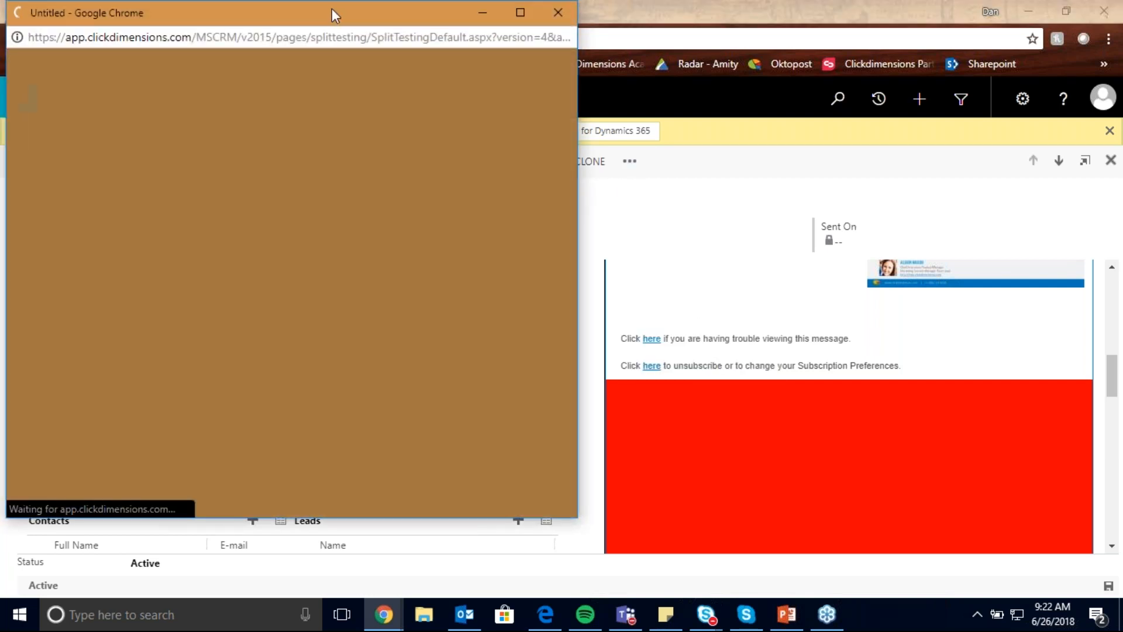
left_click_drag(332, 9, 584, 62)
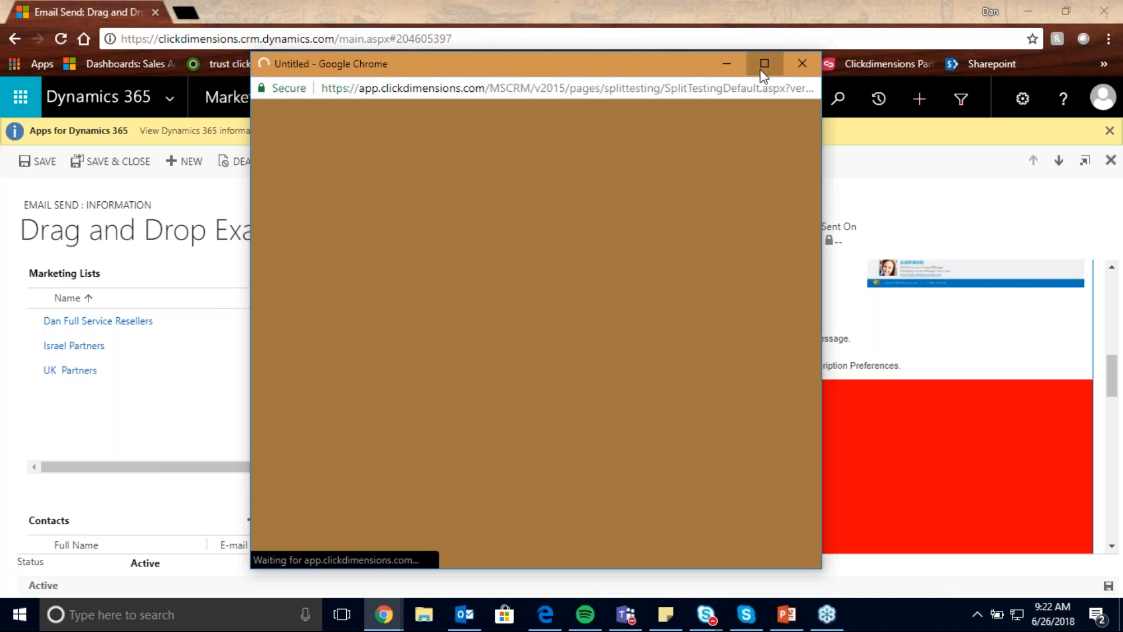
left_click(762, 69)
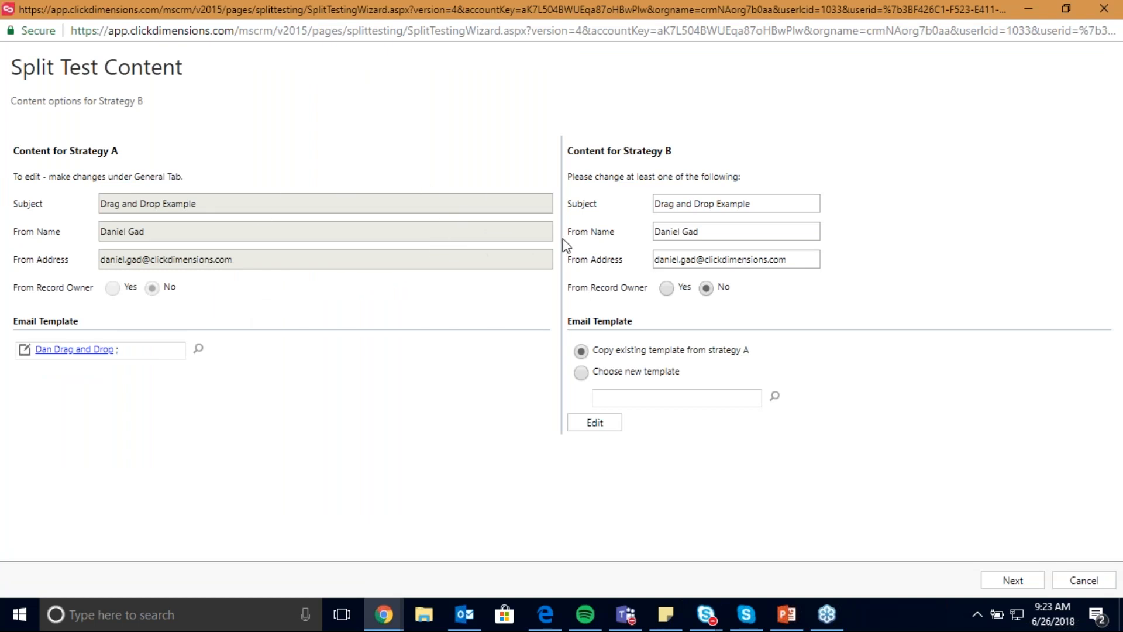
- Change Strategy B's subject to "Drag and Drop Example 9" and continue to the test group size settings
left_click(772, 203)
type("9")
left_click(687, 223)
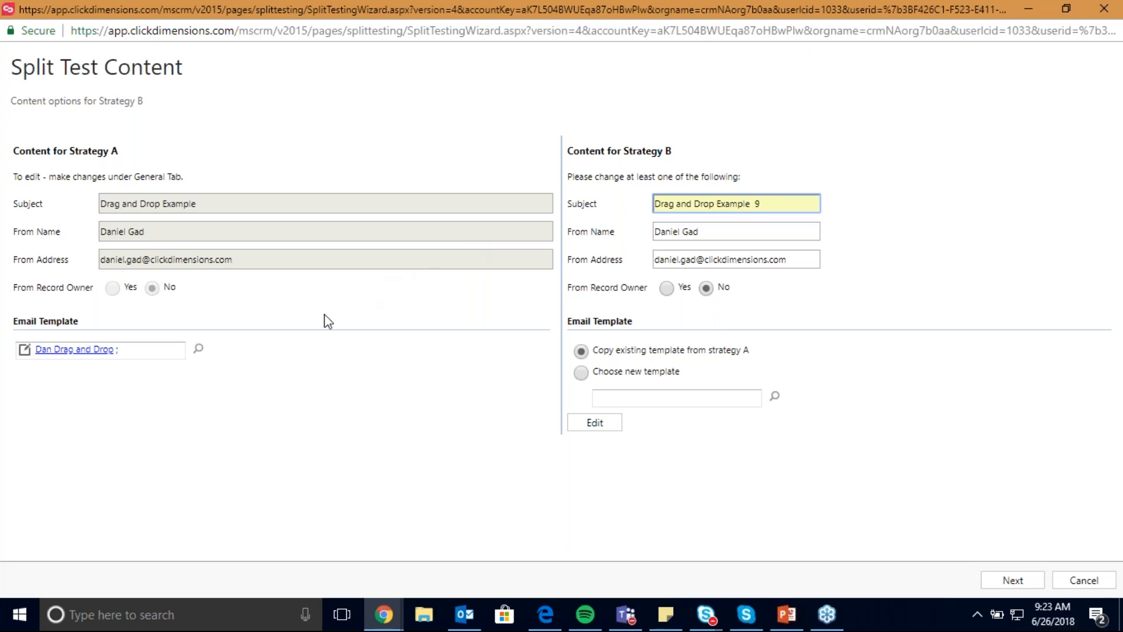
left_click(1011, 579)
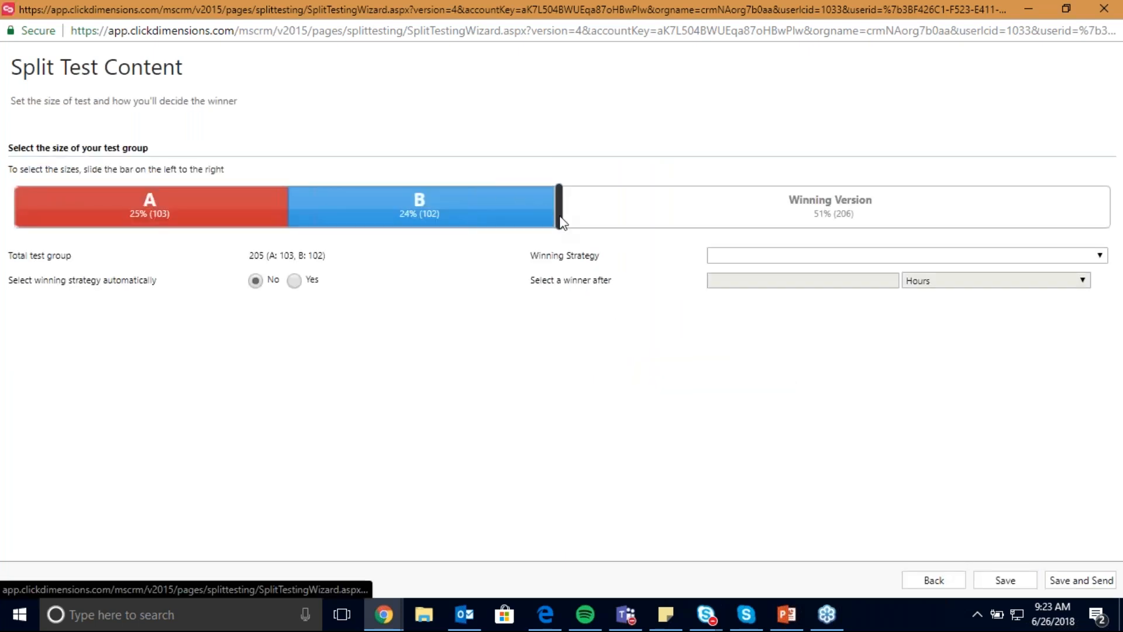
- Set test groups A and B to 10% each, with the winner selected automatically by Unique open rate and timed in Weeks
left_click_drag(484, 208, 246, 231)
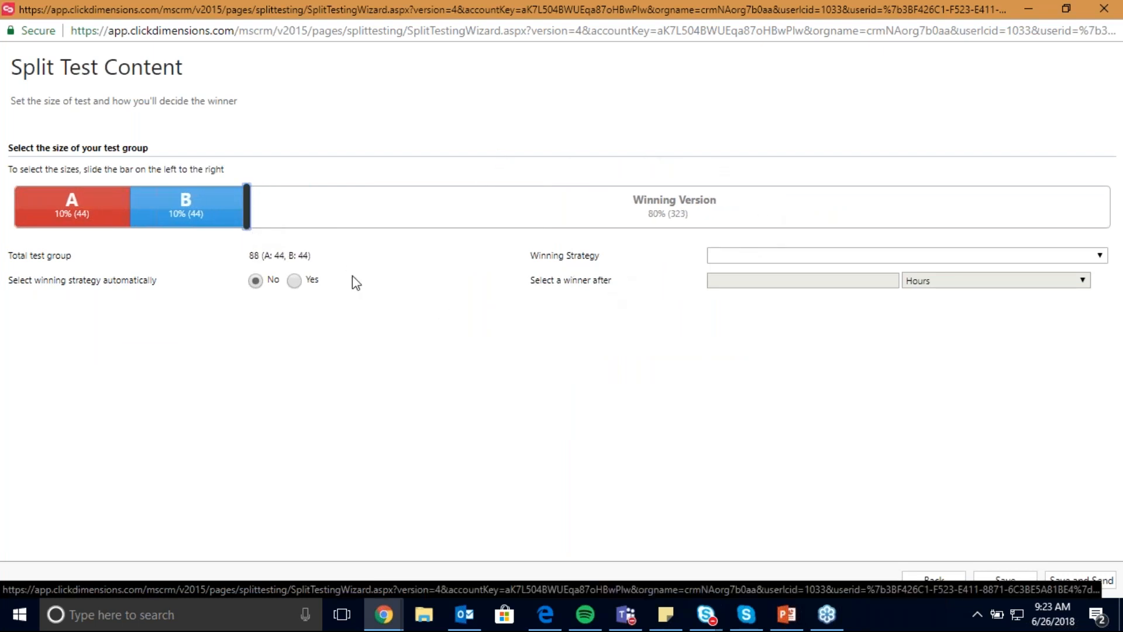
left_click(294, 281)
left_click(797, 260)
left_click(787, 297)
left_click(910, 281)
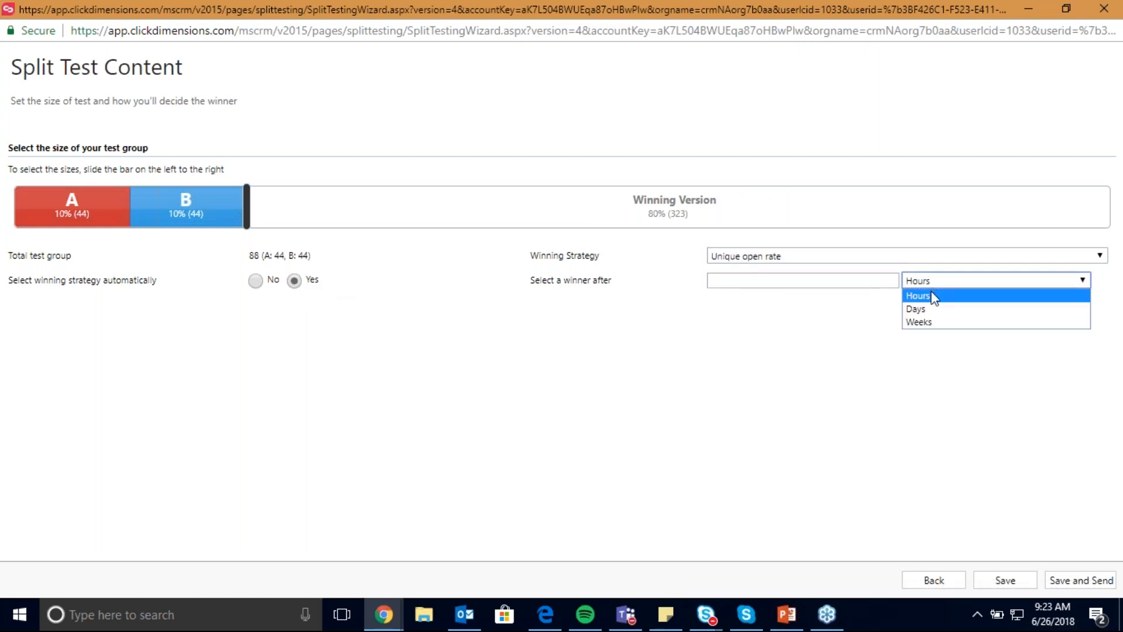
left_click(925, 323)
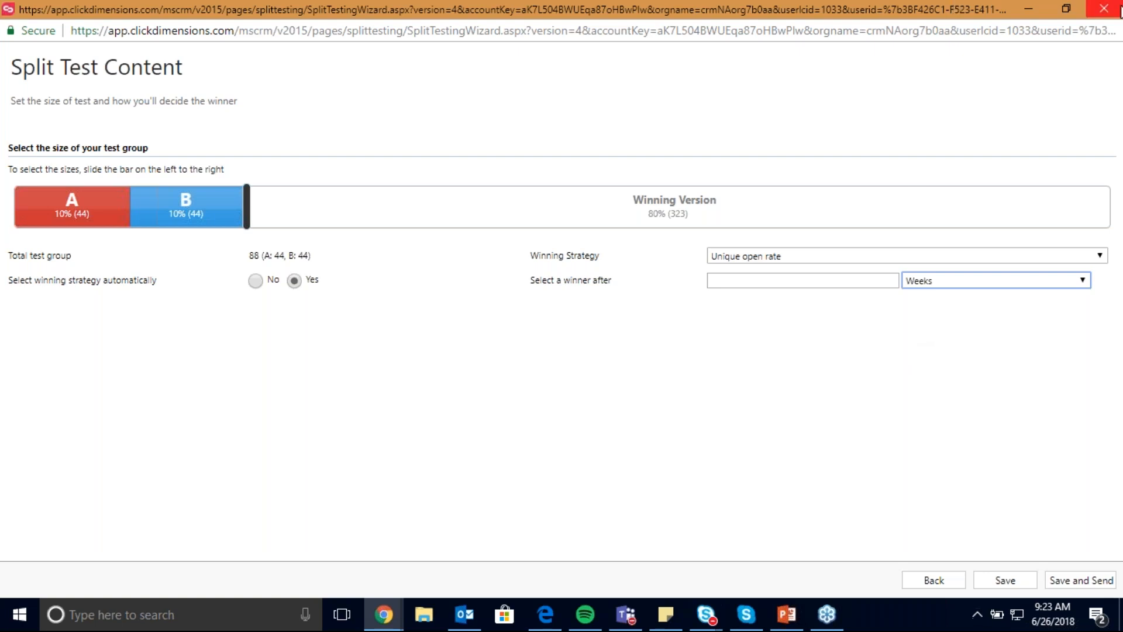
- Close the split test wizard without saving and list the email sends in the Sent view
left_click(1103, 8)
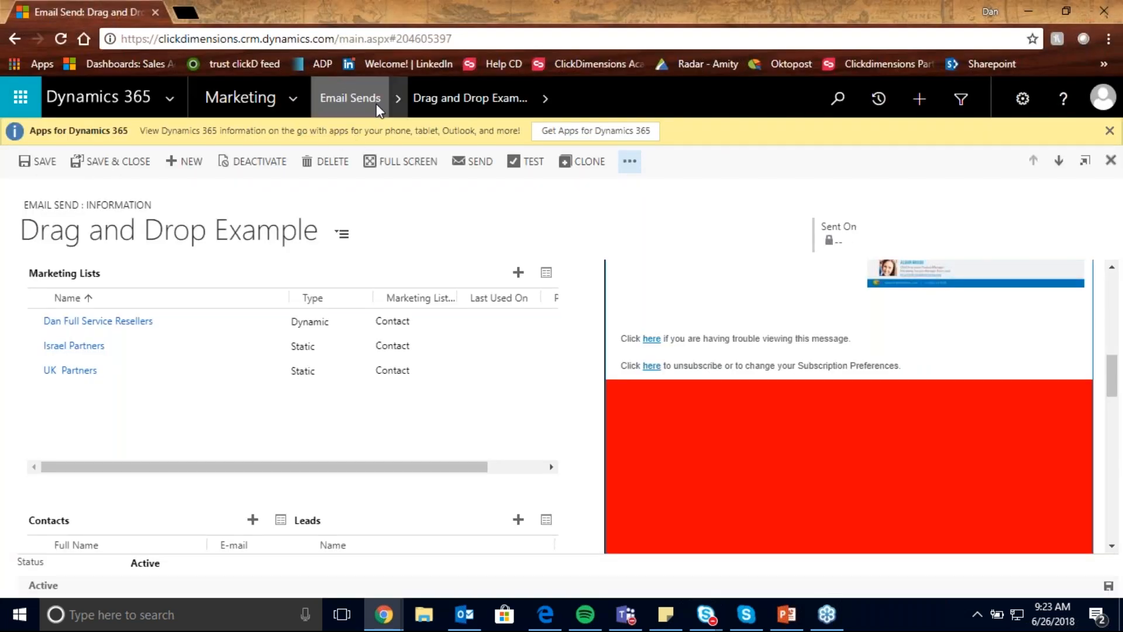
left_click(367, 97)
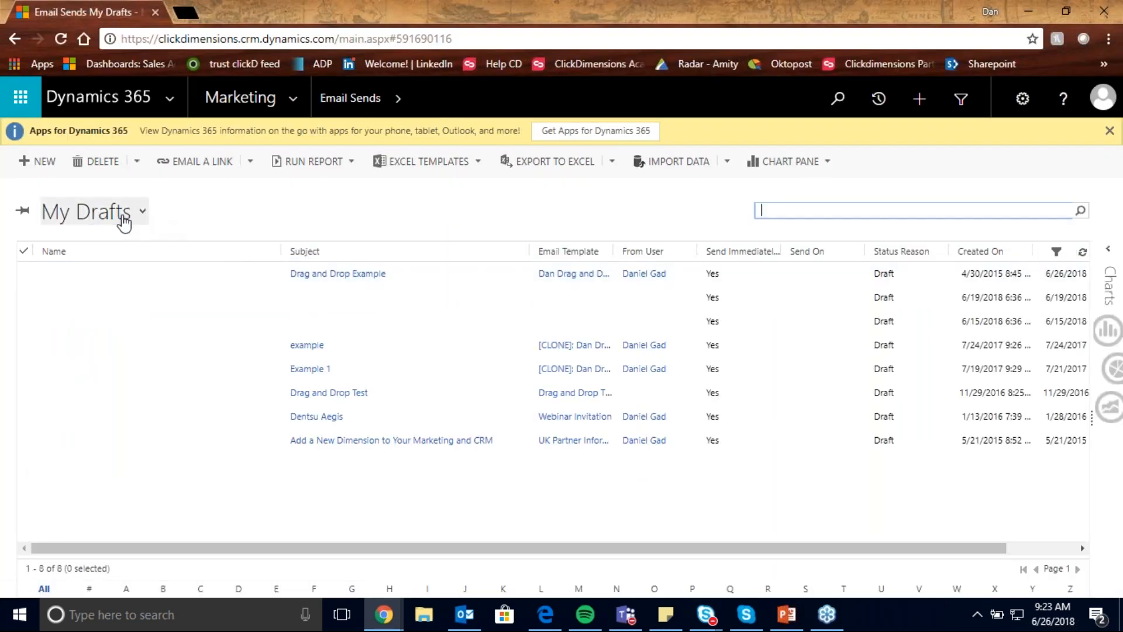
left_click(94, 211)
left_click(127, 364)
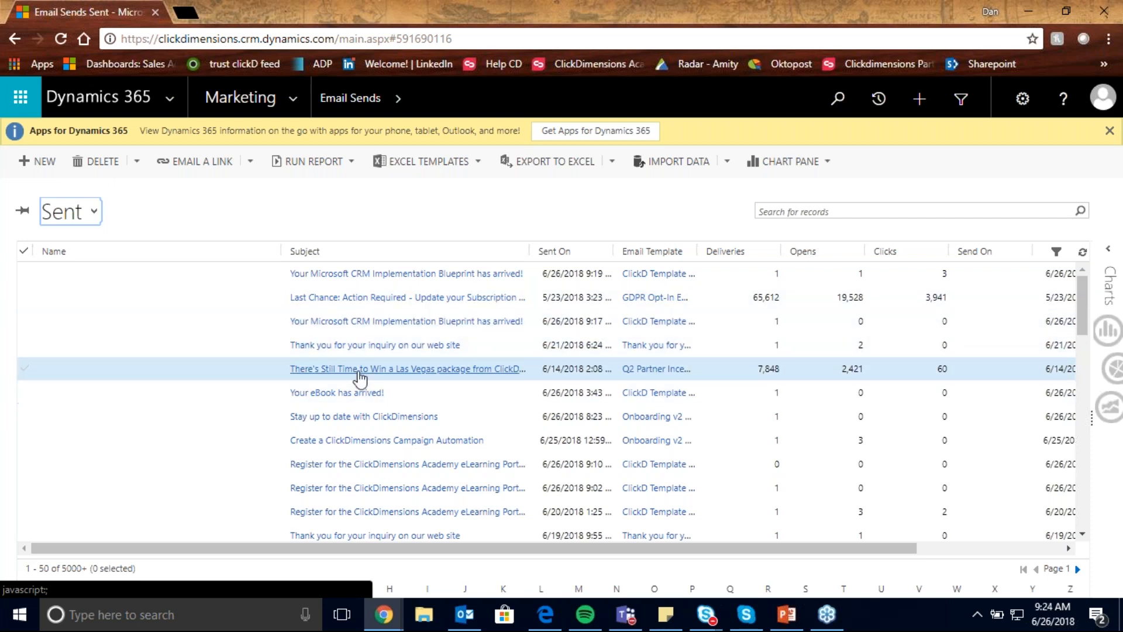
- Find the Partner Dimensions May 2018 email send in the Sent list and open its record
left_click(236, 303)
scroll(254, 314, "down", 7)
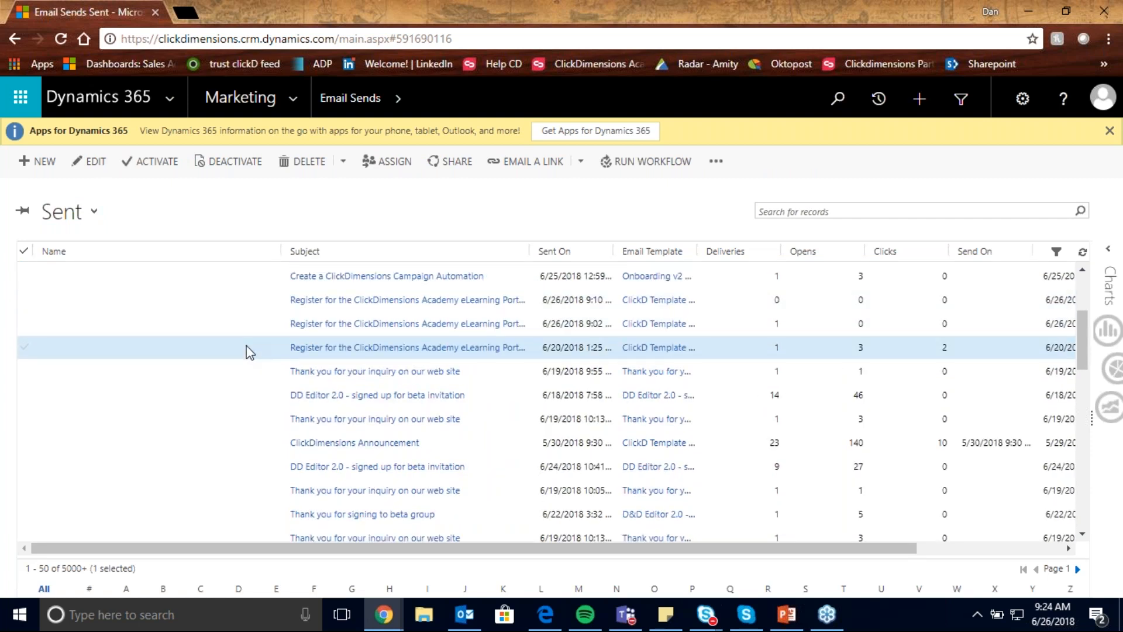
scroll(251, 380, "down", 2)
double_click(246, 456)
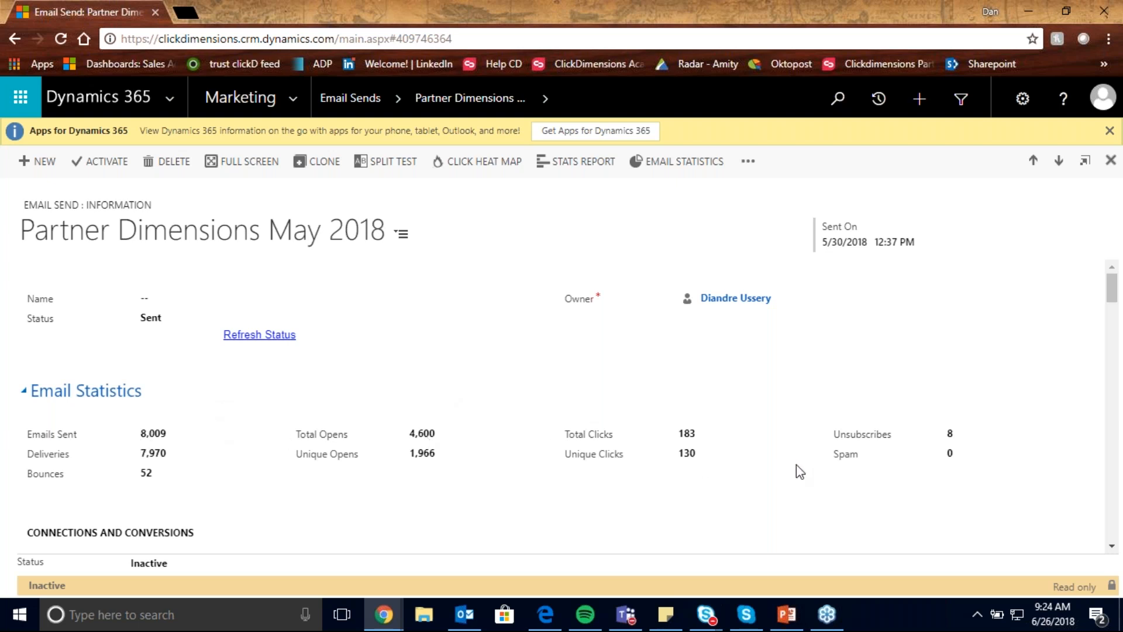
- Review the email send's statistics, generated visits, submitted forms and surveys, sender details and email content preview
scroll(405, 443, "down", 4)
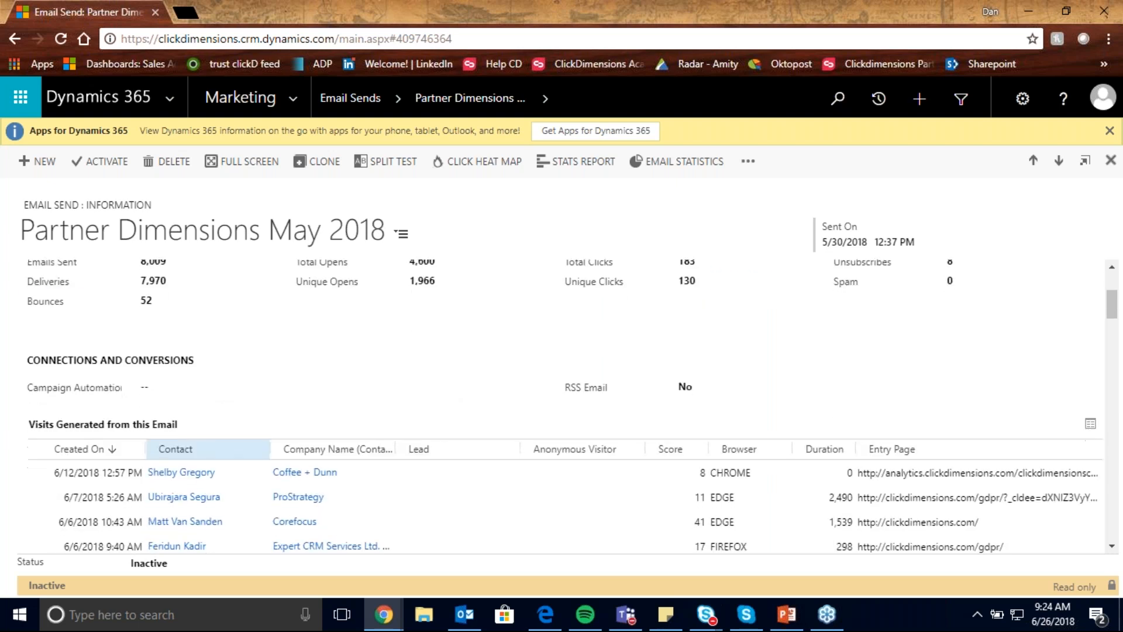
scroll(271, 492, "down", 1)
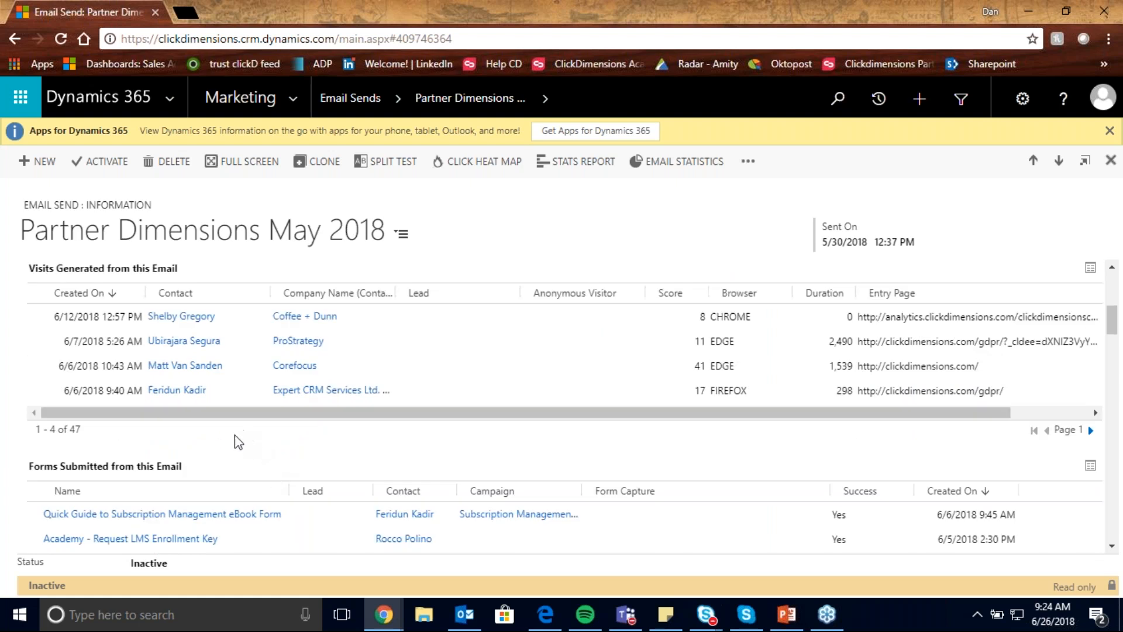
scroll(234, 441, "down", 5)
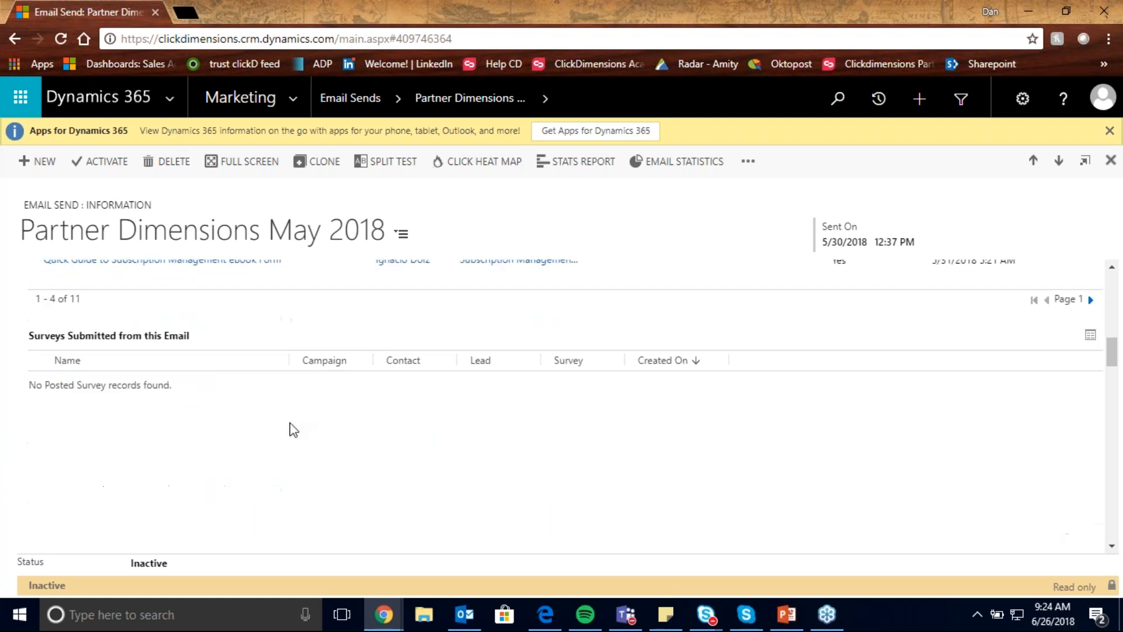
scroll(839, 454, "down", 5)
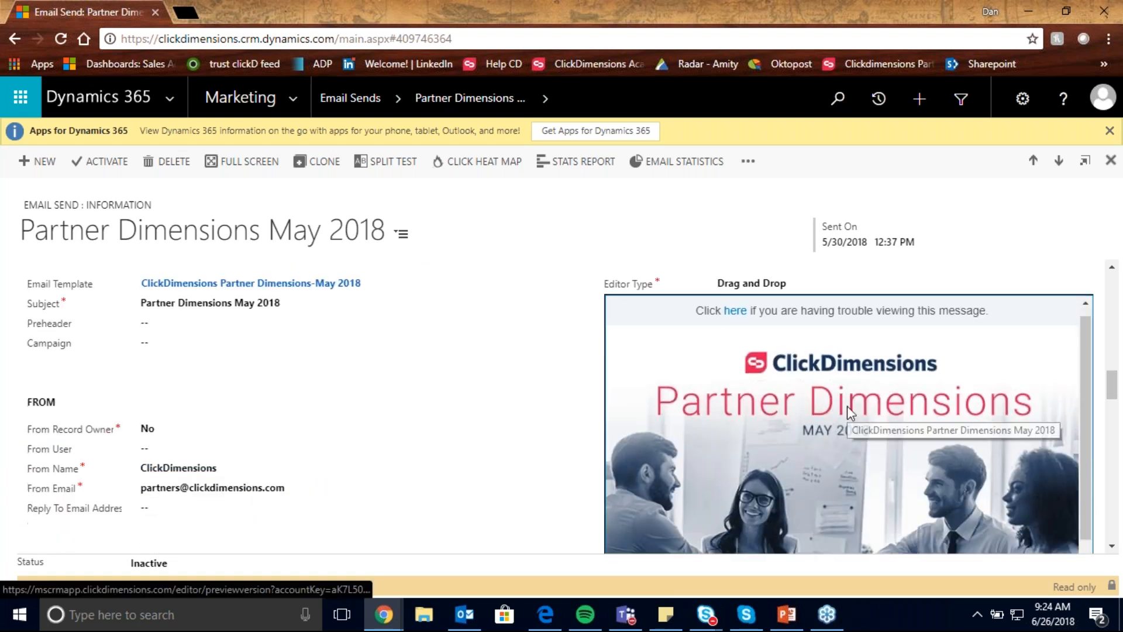
scroll(847, 405, "down", 3)
scroll(846, 408, "down", 10)
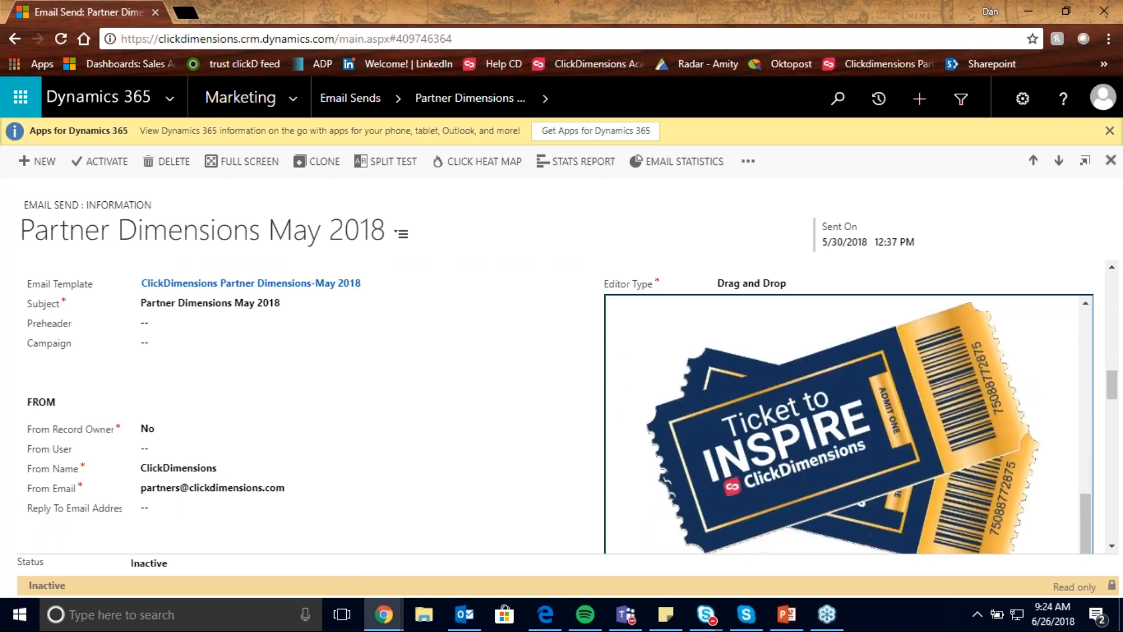
scroll(846, 408, "down", 10)
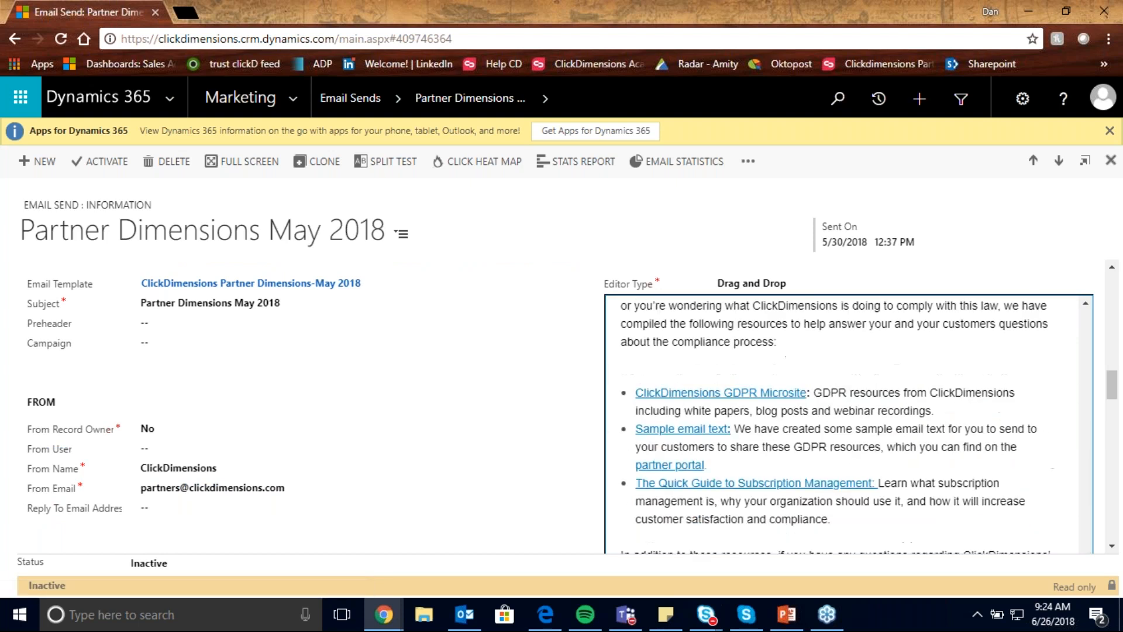
scroll(807, 413, "down", 3)
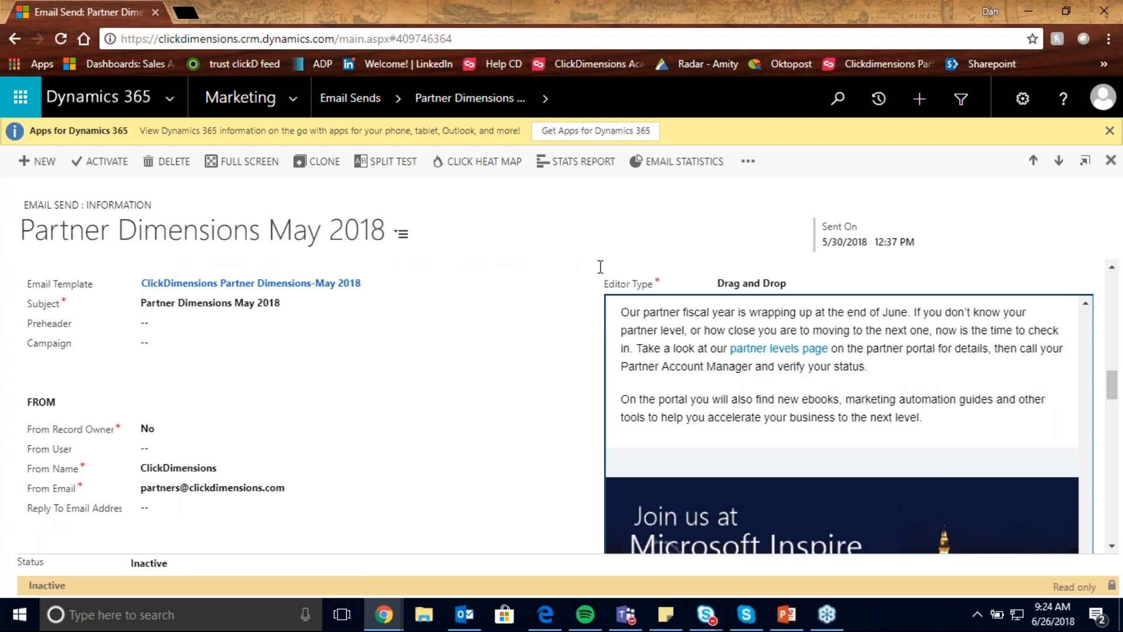
- Open the send's Email Statistics and review its overall performance, interaction, deliverability and split test sections
left_click(688, 176)
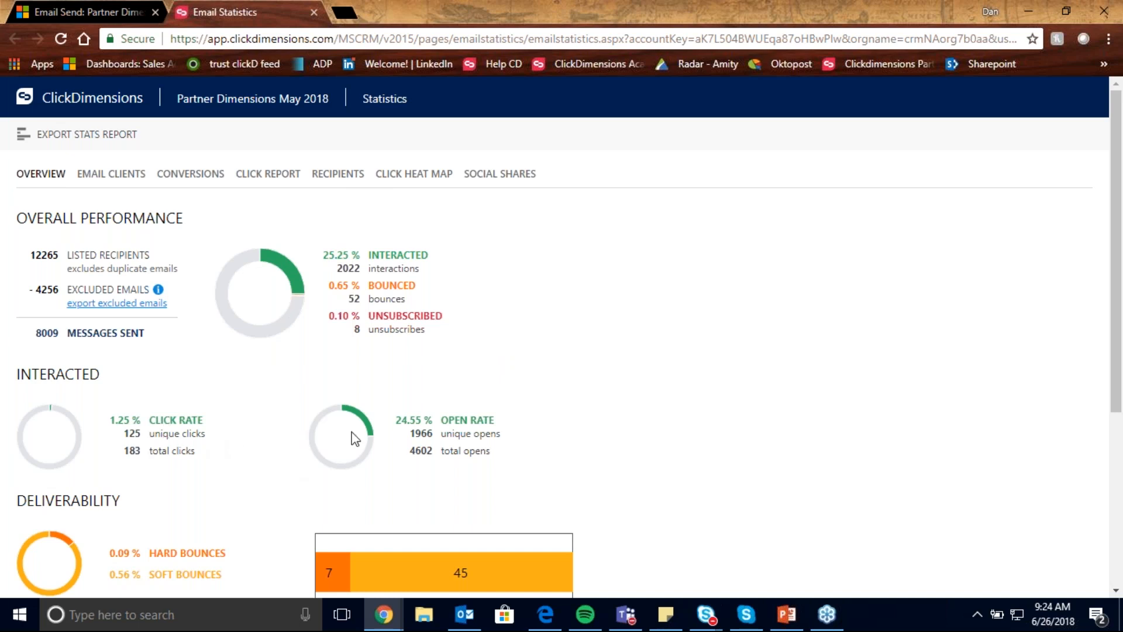
scroll(414, 420, "down", 3)
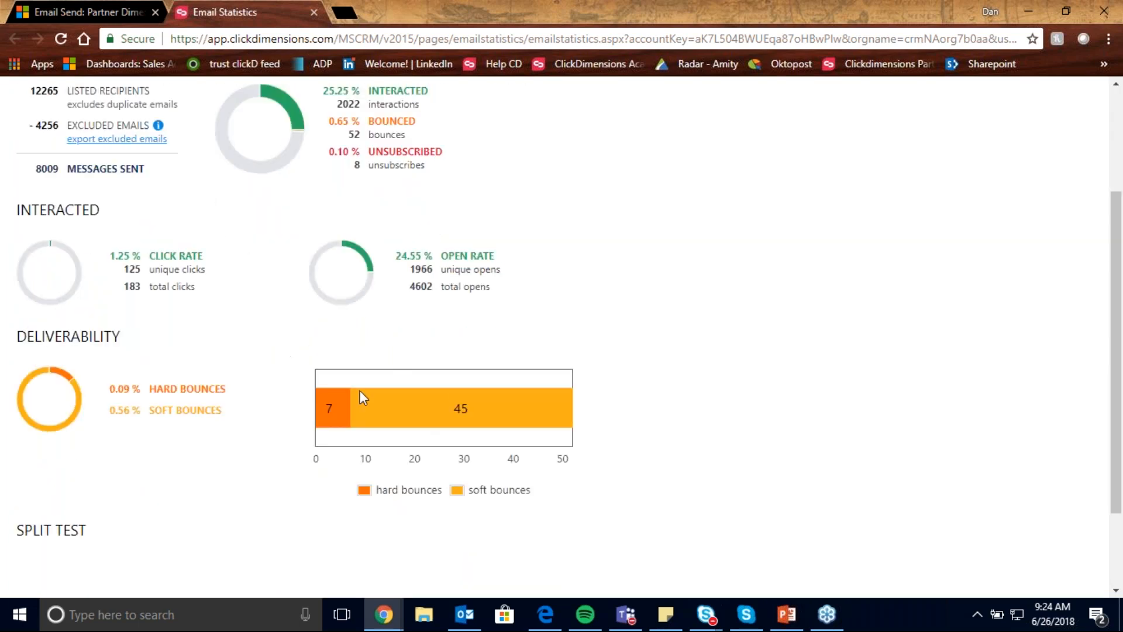
scroll(291, 439, "down", 2)
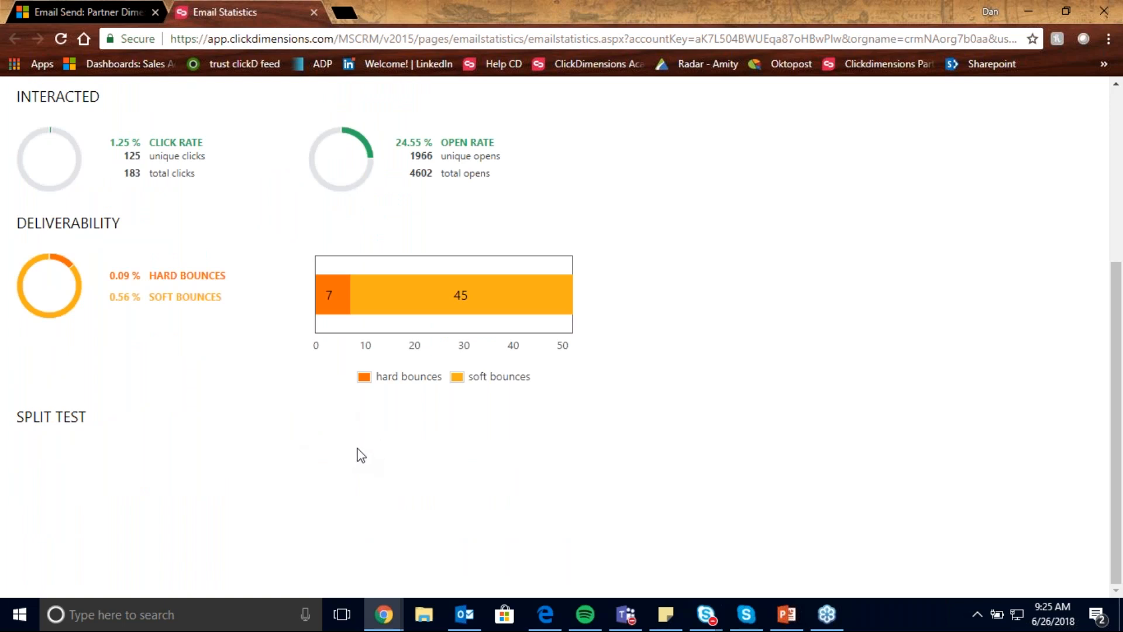
scroll(351, 452, "up", 5)
- Examine the email clients breakdown of desktop versus mobile opens, followed by the conversions data on web activity
left_click(117, 174)
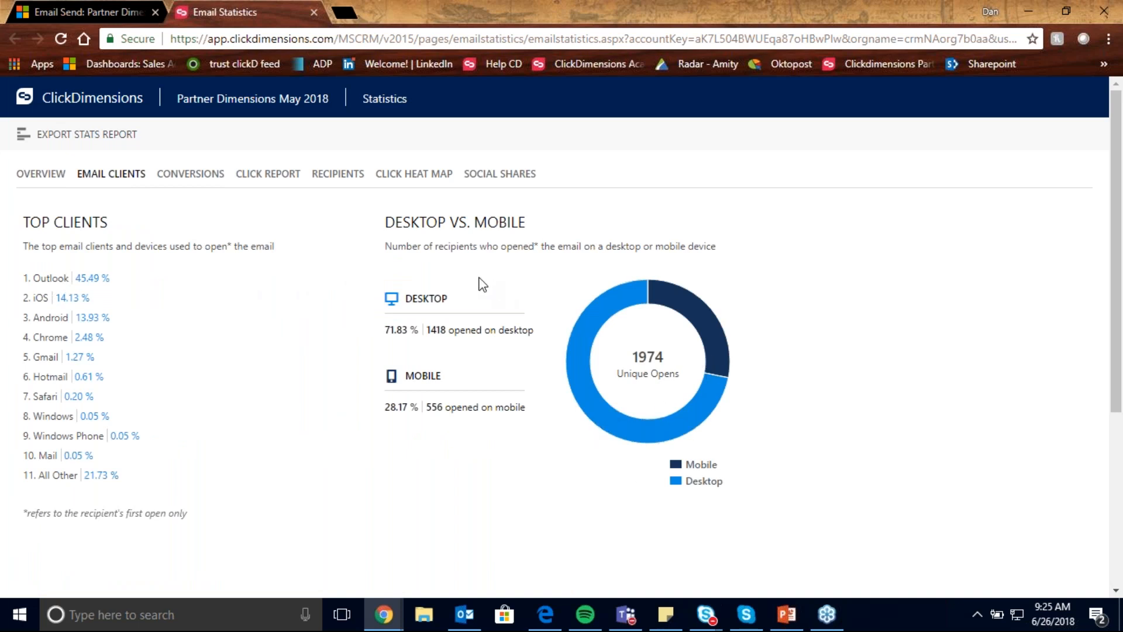
left_click(211, 176)
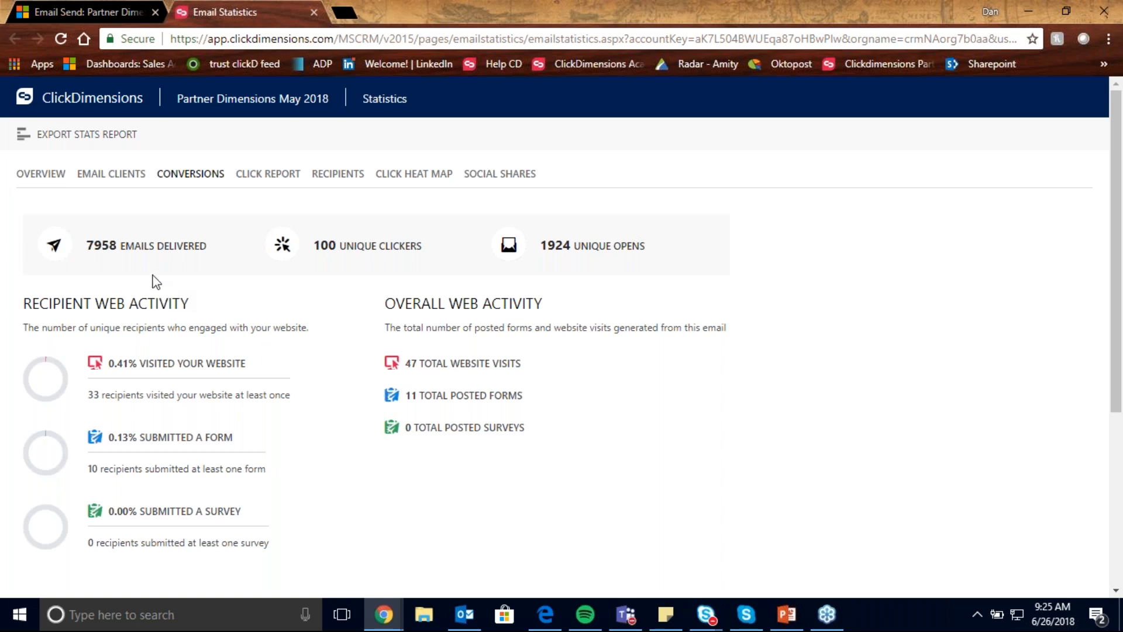
left_click_drag(406, 396, 415, 398)
left_click(415, 400)
- View the click heat map and examine the click percentages on the links throughout the email
left_click(421, 175)
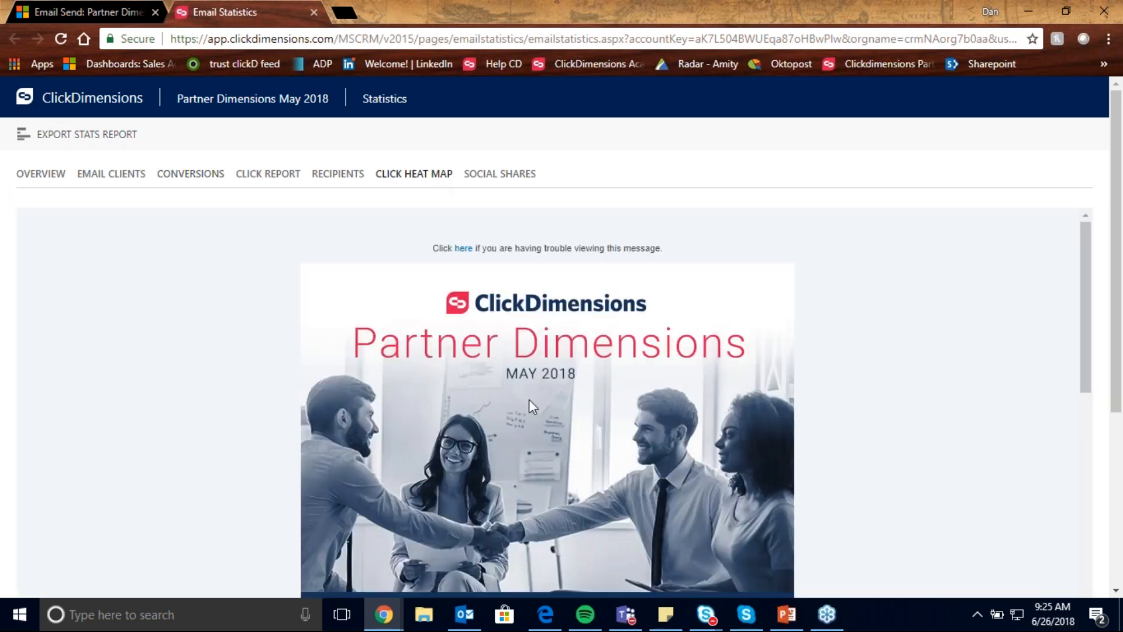
scroll(630, 413, "down", 7)
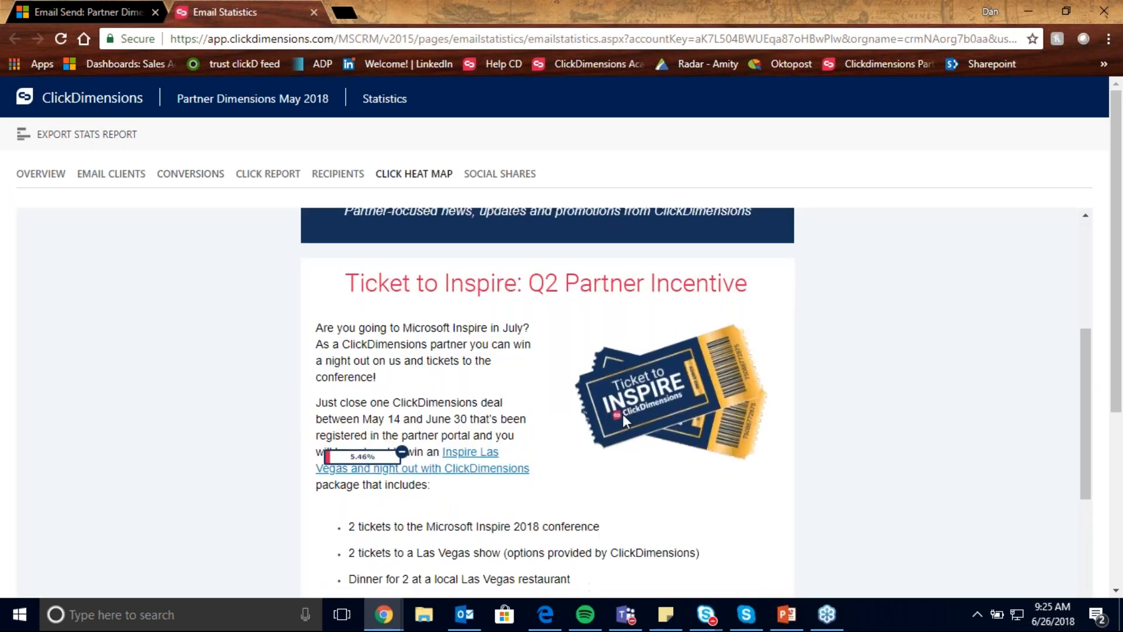
scroll(622, 413, "down", 5)
scroll(622, 419, "down", 3)
- Look through the list of all recipients with their deliveries, opens, clicks and bounces
left_click(338, 175)
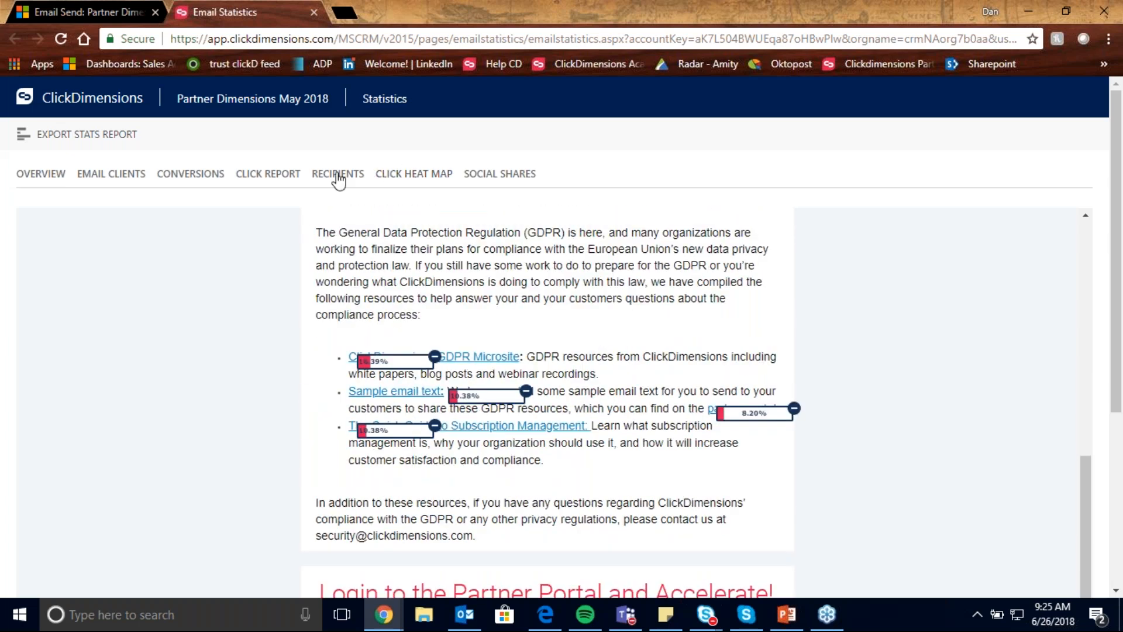
scroll(443, 356, "down", 5)
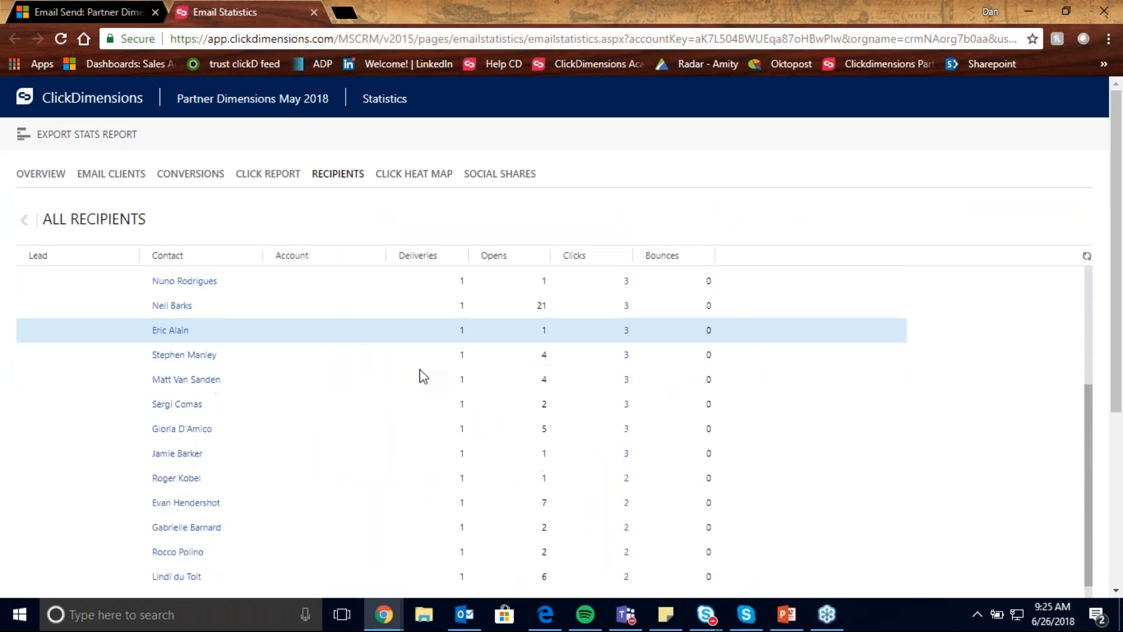
scroll(420, 376, "down", 5)
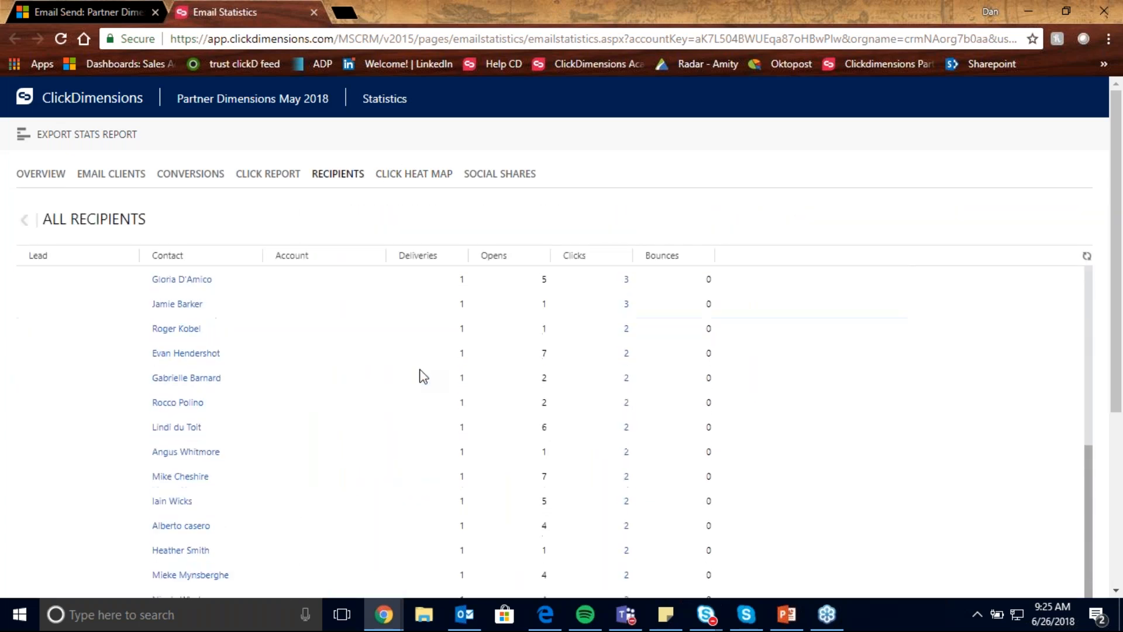
left_click(282, 176)
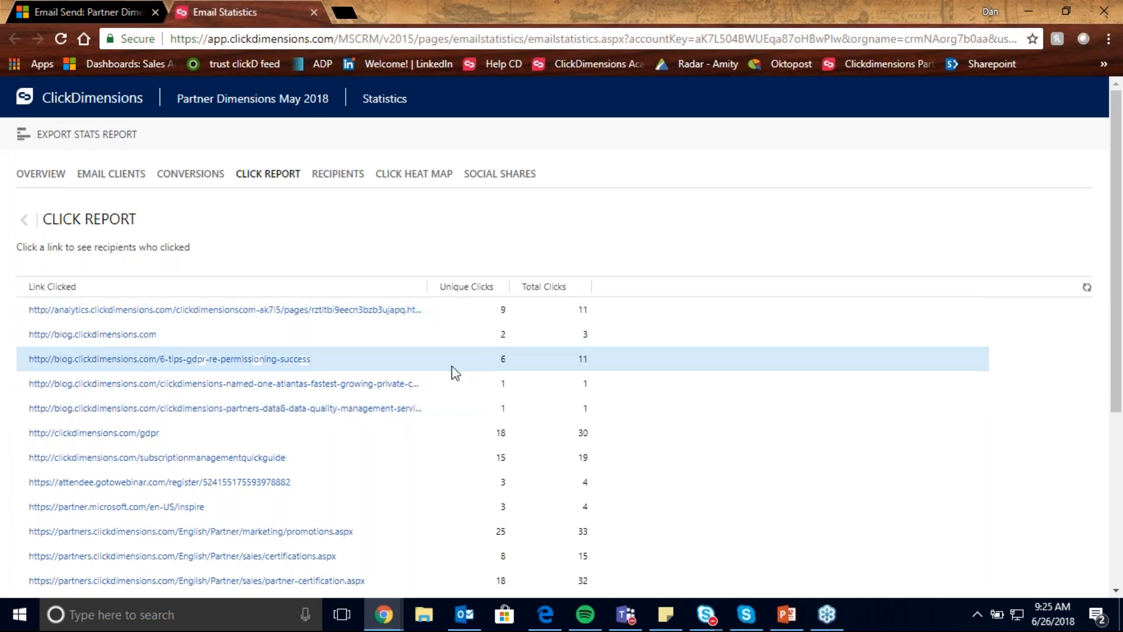
scroll(413, 434, "down", 2)
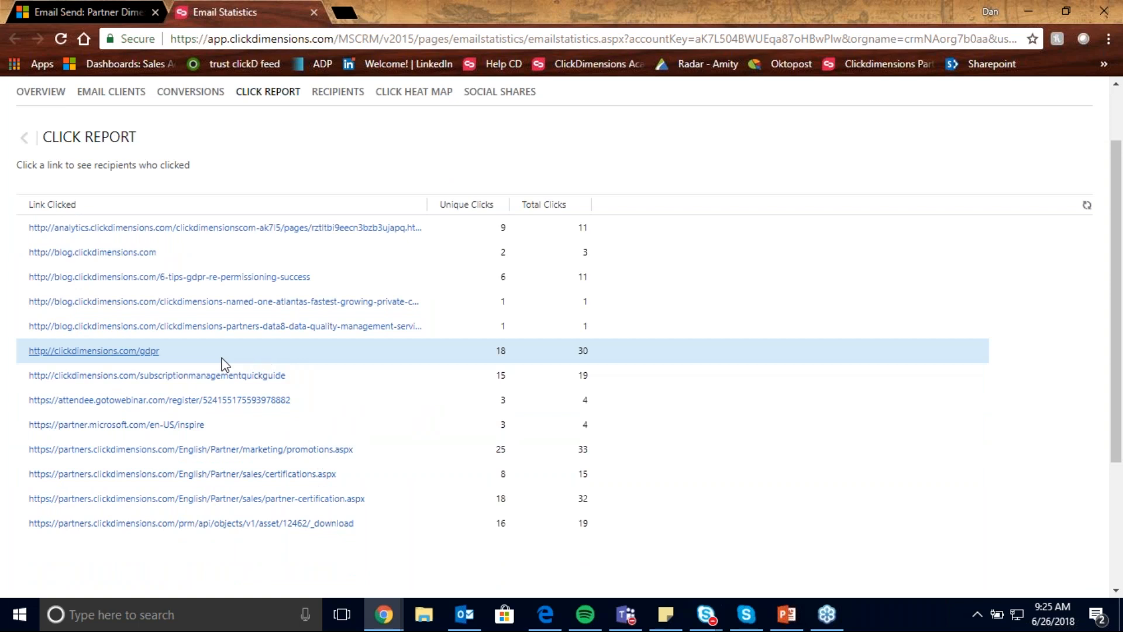
left_click(132, 353)
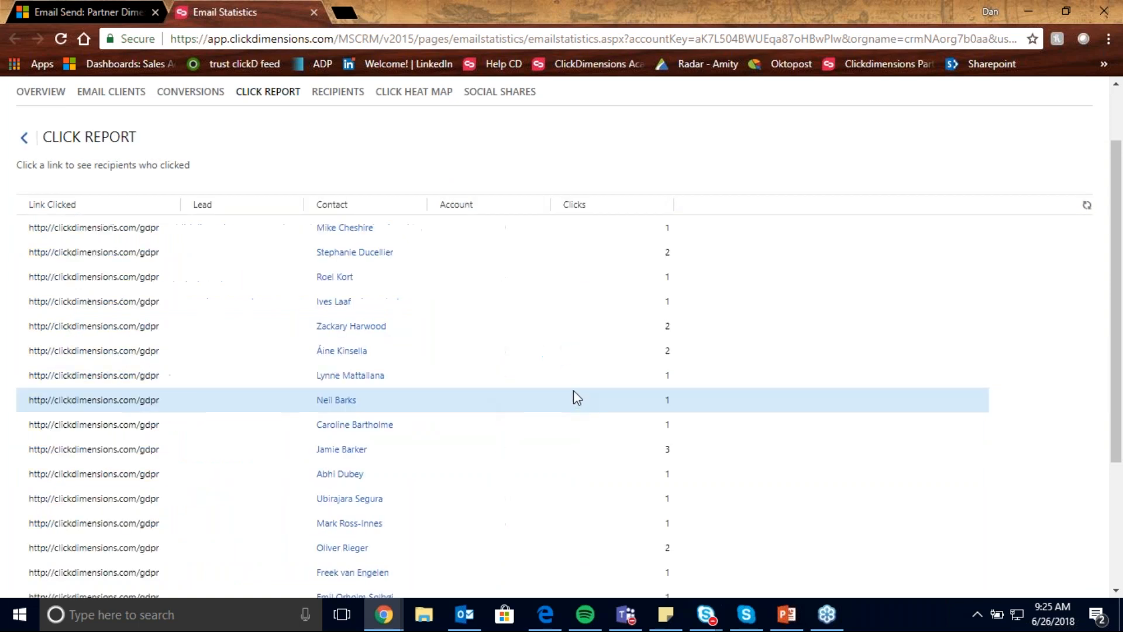
- Look through the contacts who clicked the GDPR link and their click counts, and return to the statistics overview
scroll(545, 351, "down", 3)
scroll(496, 390, "up", 5)
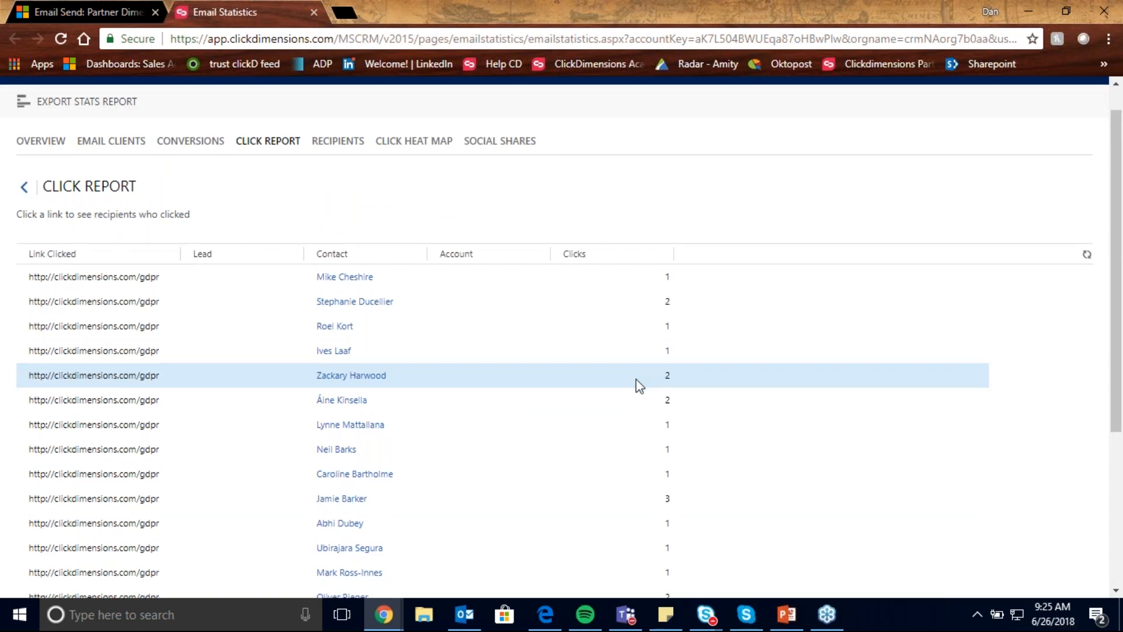
scroll(636, 379, "down", 1)
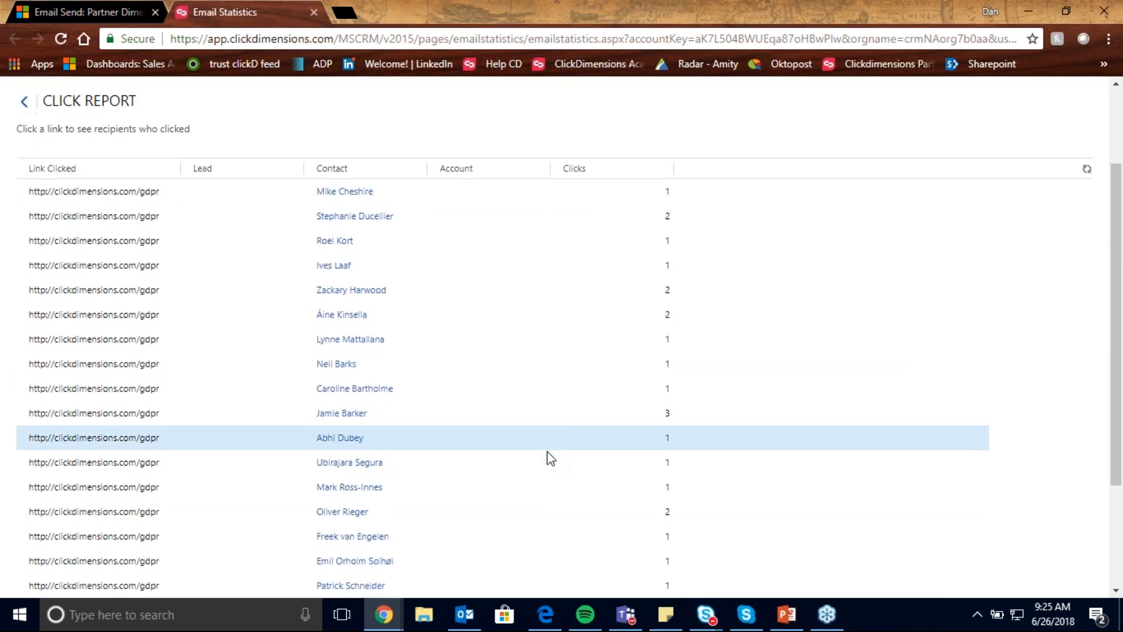
scroll(551, 456, "down", 2)
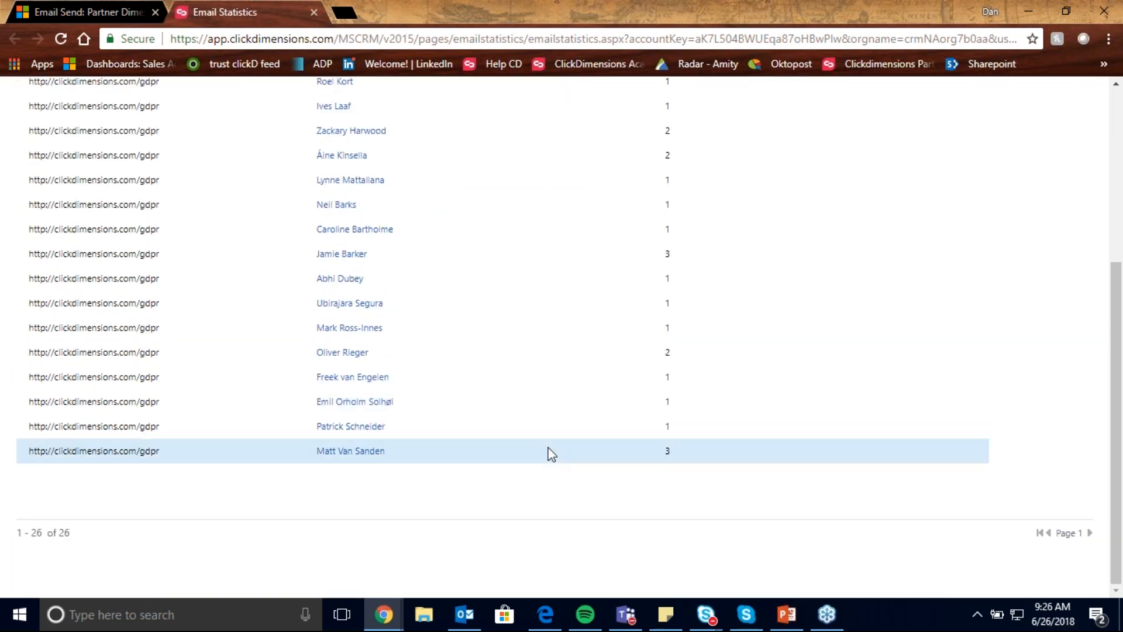
scroll(497, 424, "up", 5)
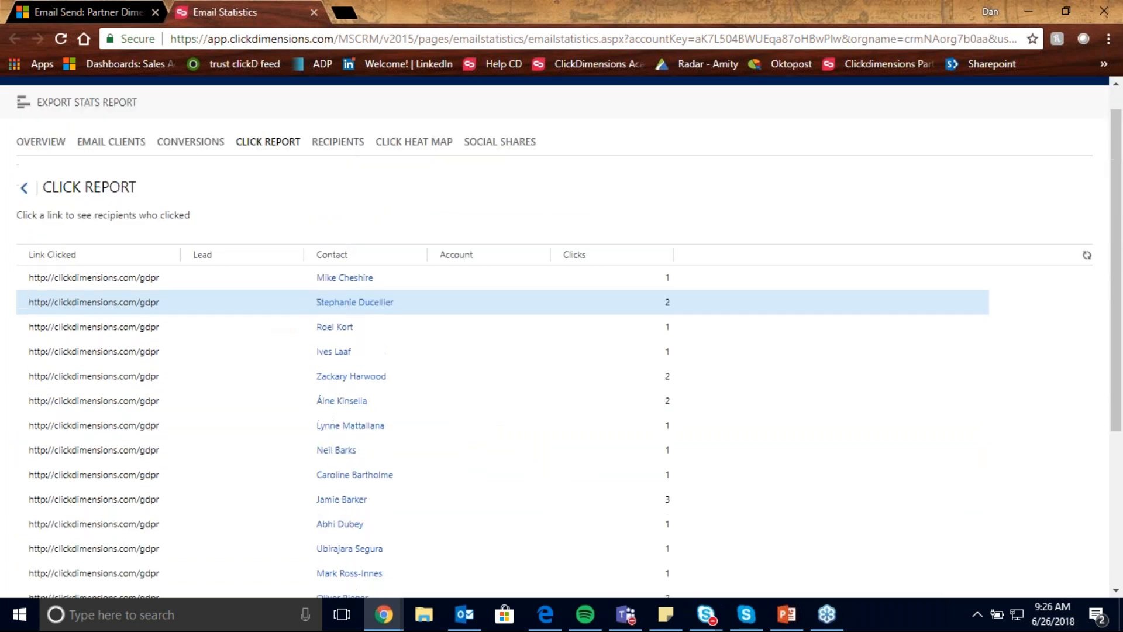
scroll(503, 301, "up", 1)
left_click(61, 176)
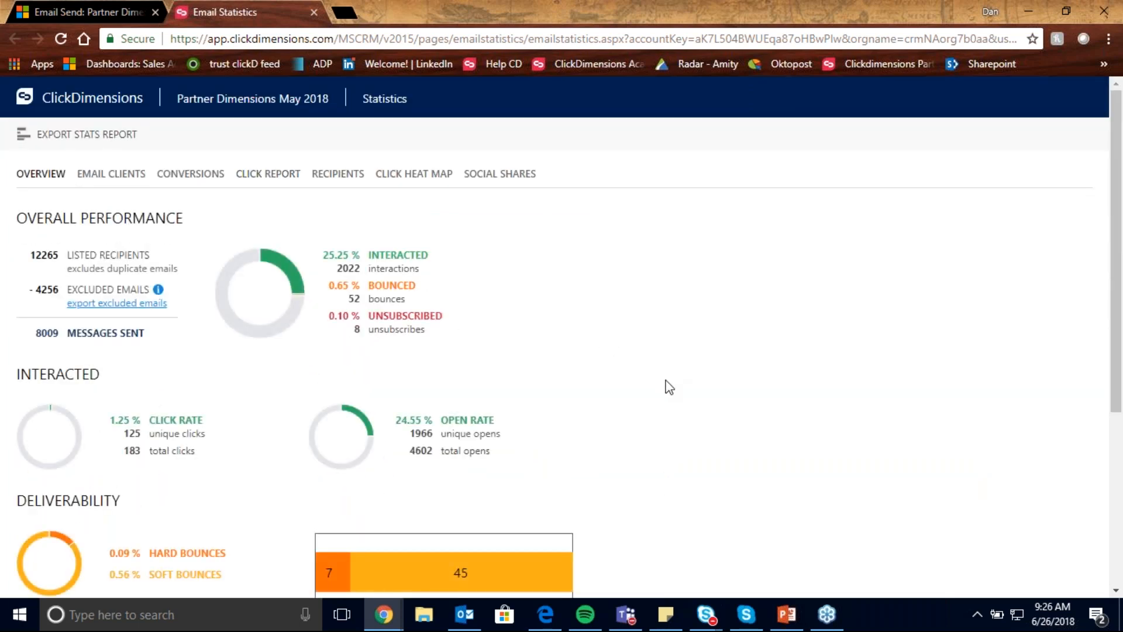